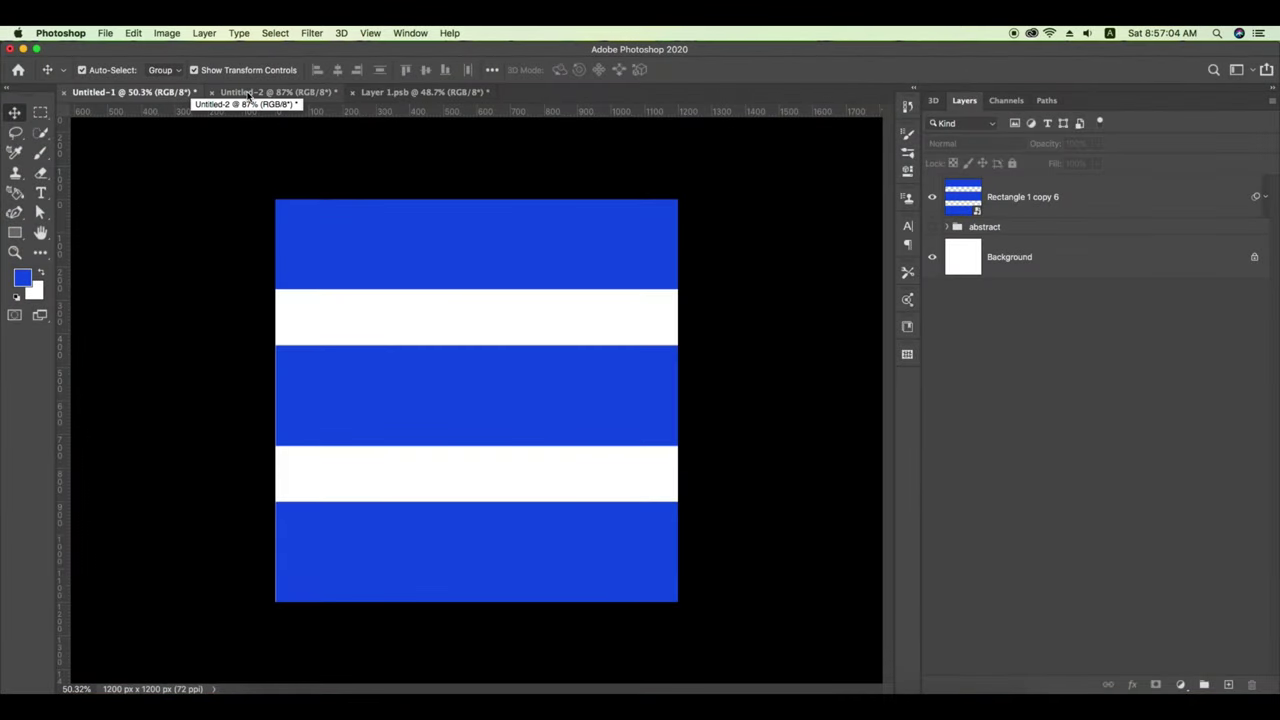
- Check the Untitled-2 and Layer 1.psb documents, then return to the striped Untitled-1
left_click(248, 92)
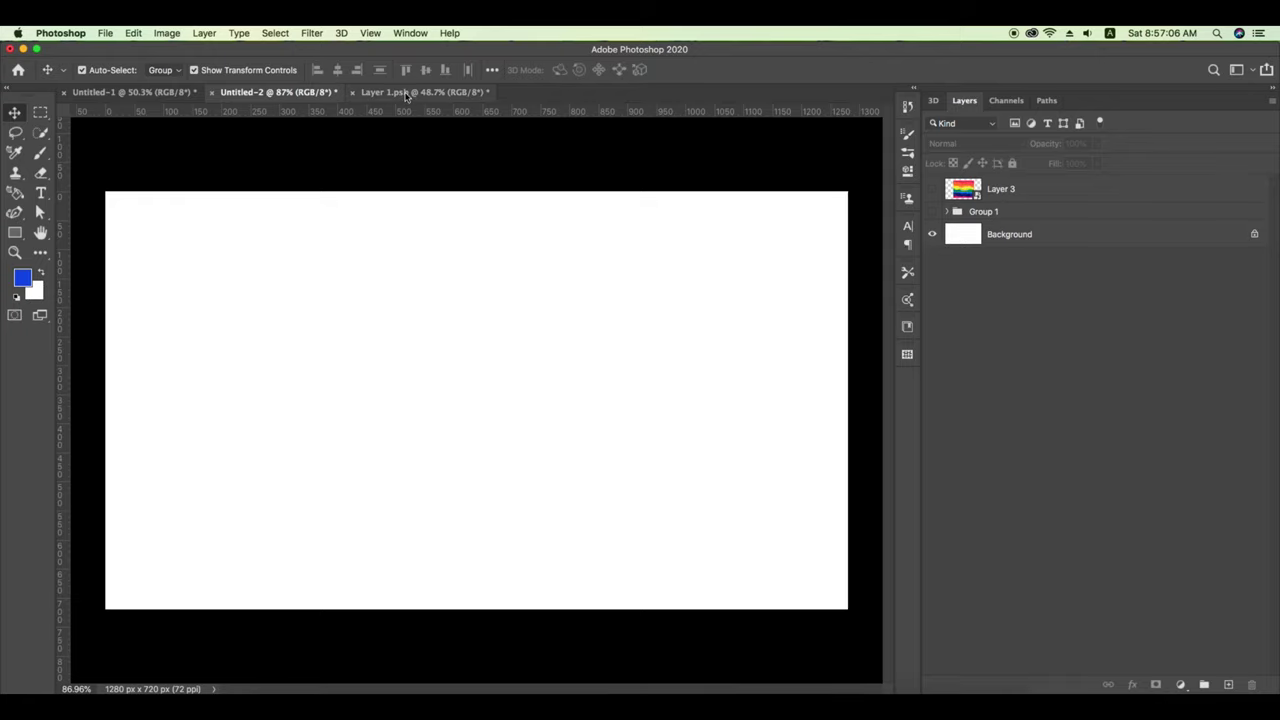
left_click(407, 92)
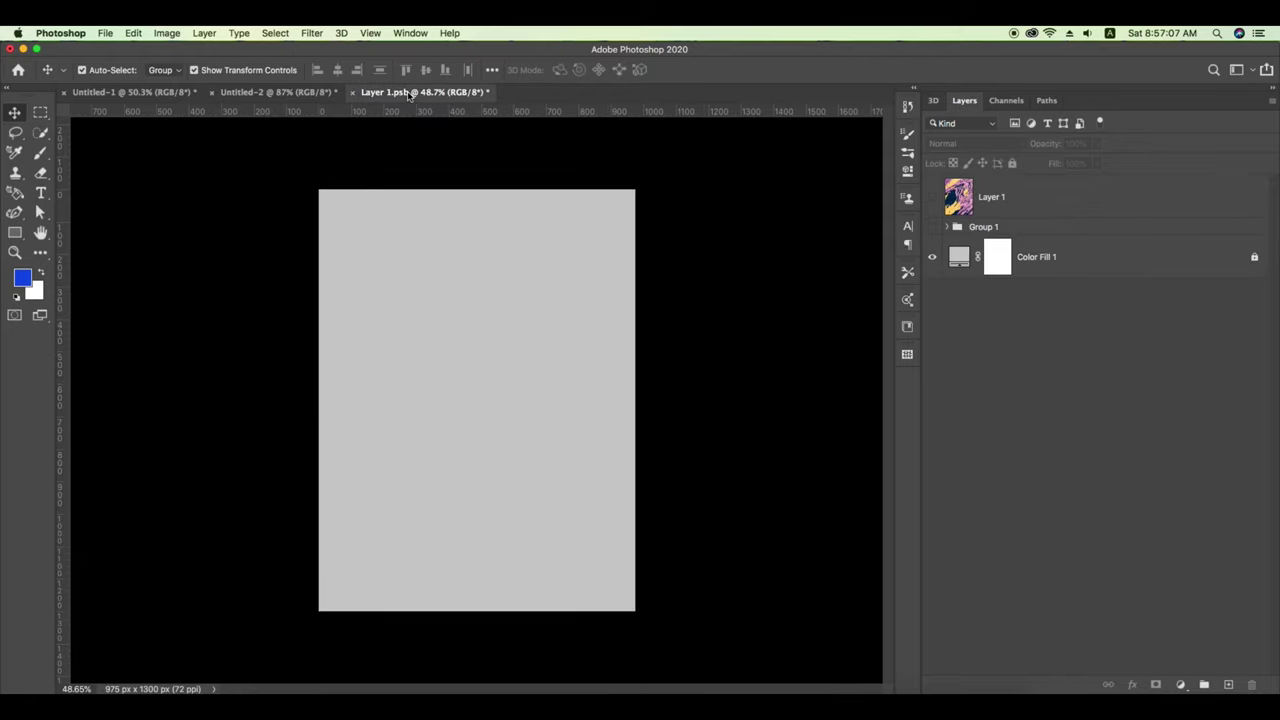
left_click(310, 94)
left_click(161, 93)
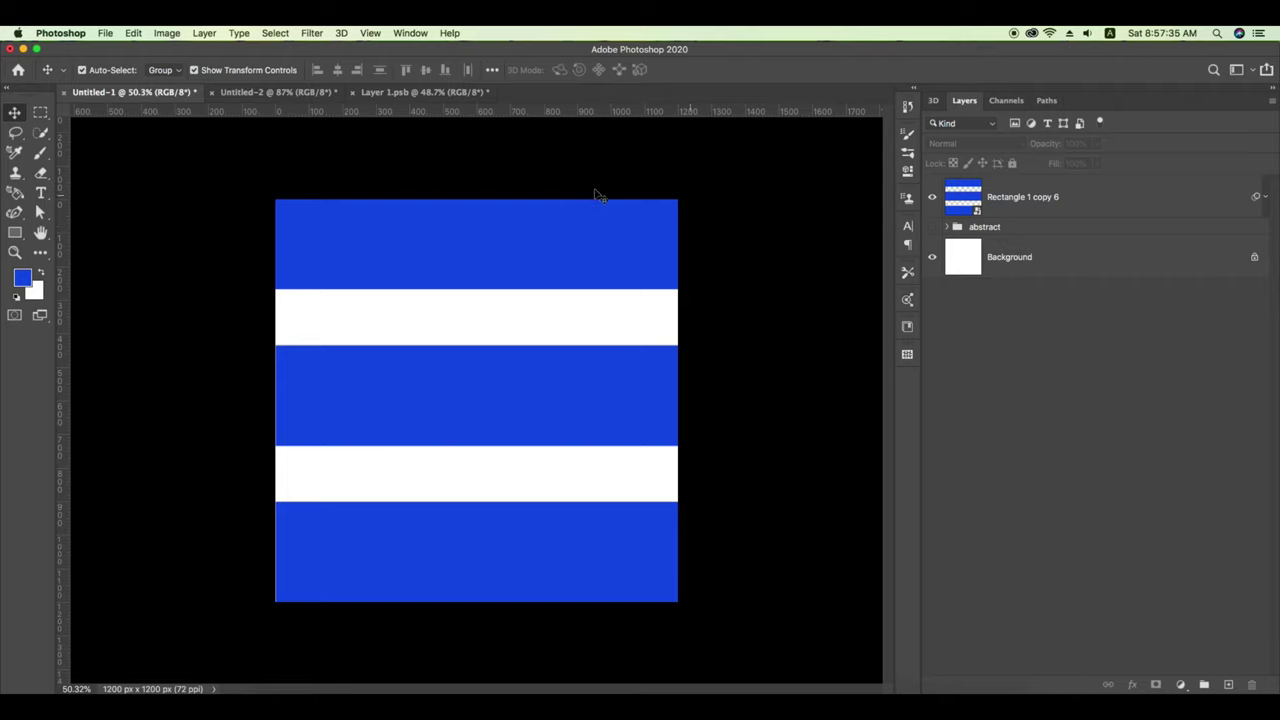
- Select the Rectangle 1 copy 6 layer and rasterize it into a pixel layer
left_click_drag(246, 186, 491, 629)
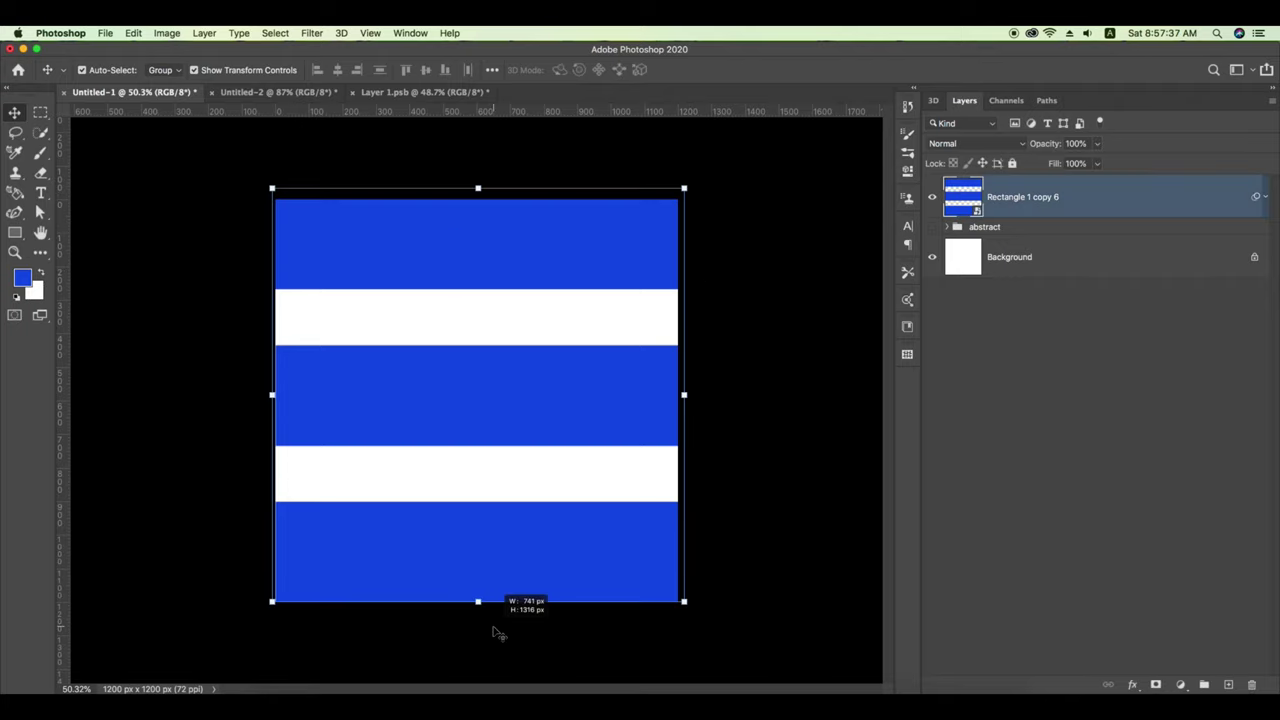
left_click(191, 257)
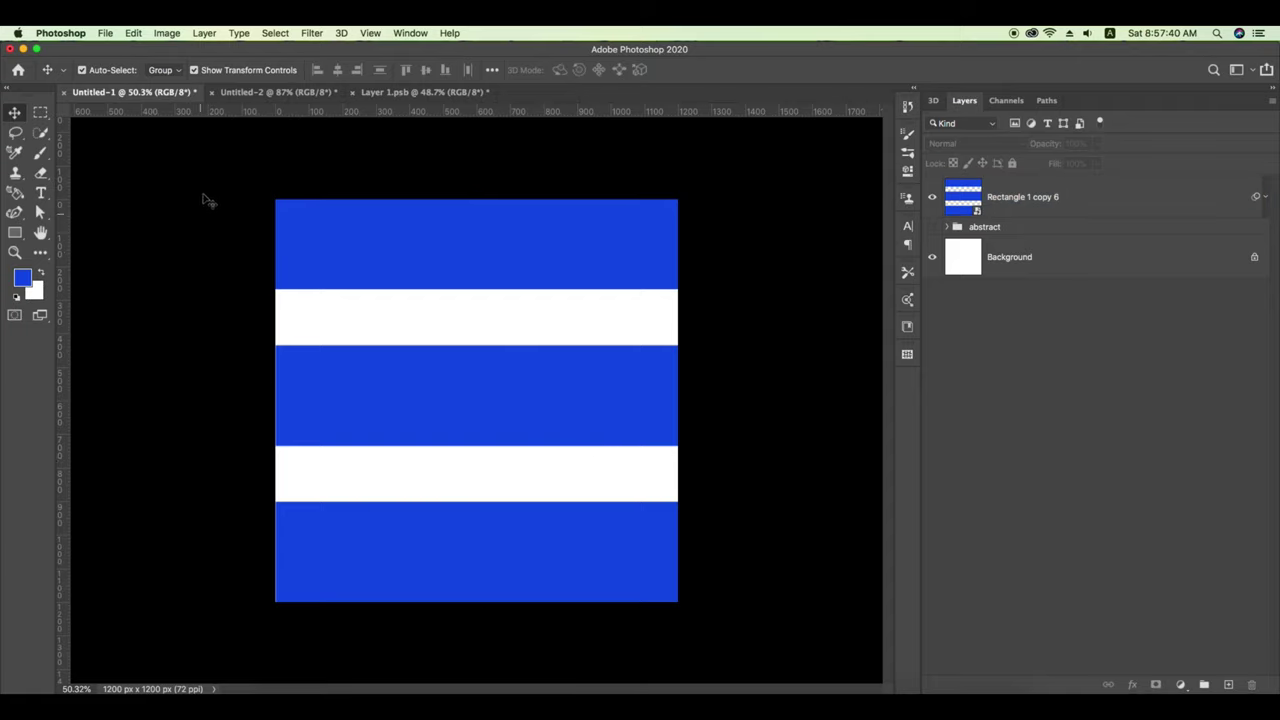
left_click(545, 276)
left_click(772, 300)
left_click(522, 385)
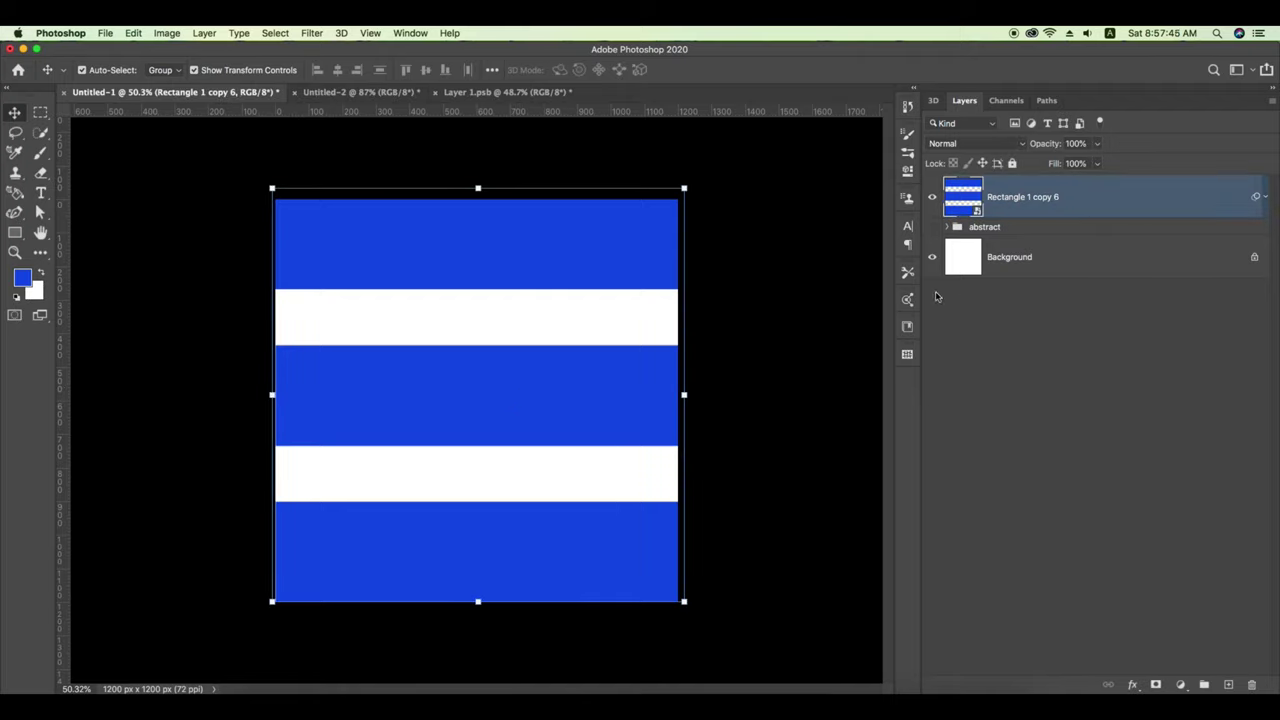
left_click(803, 330)
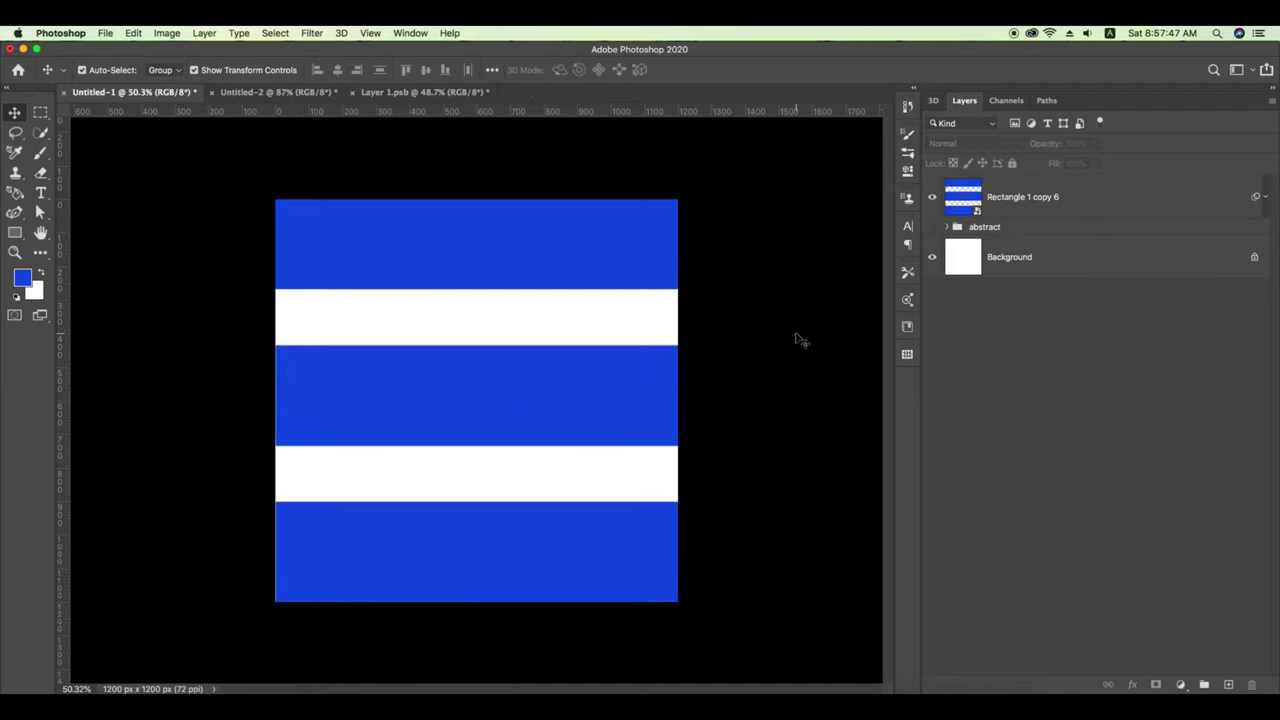
left_click(563, 246)
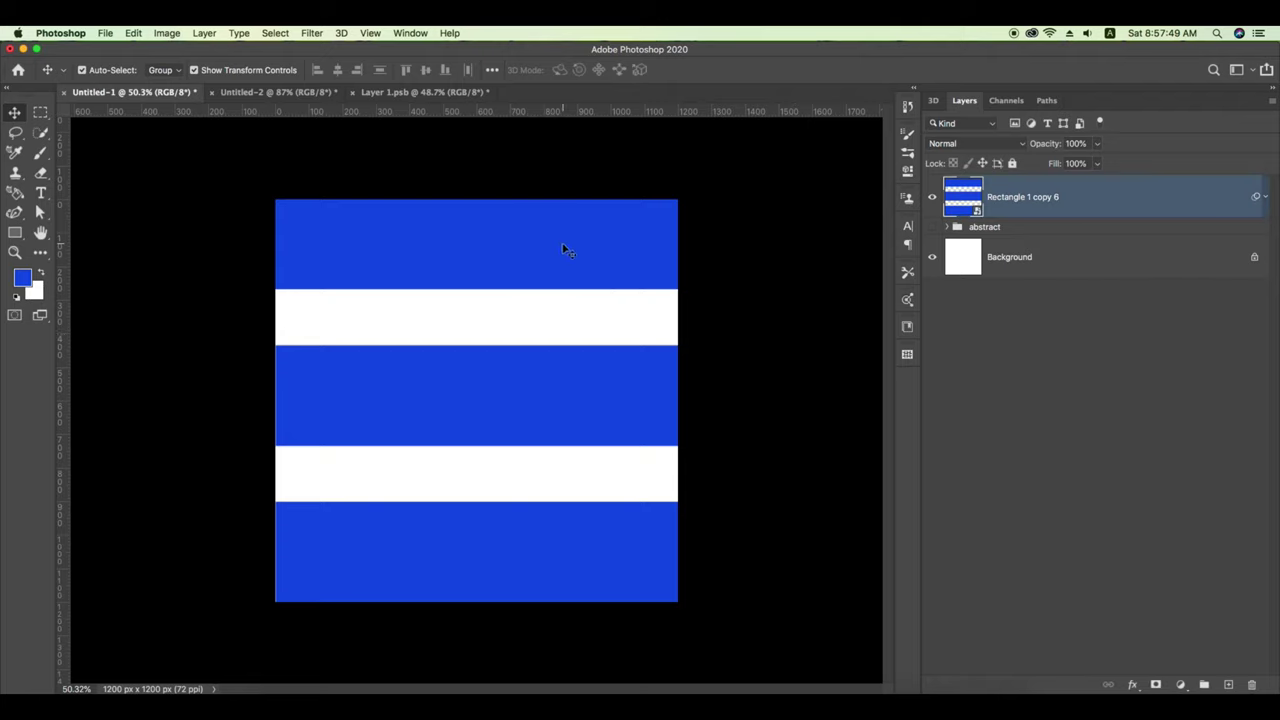
right_click(1024, 204)
left_click(1067, 344)
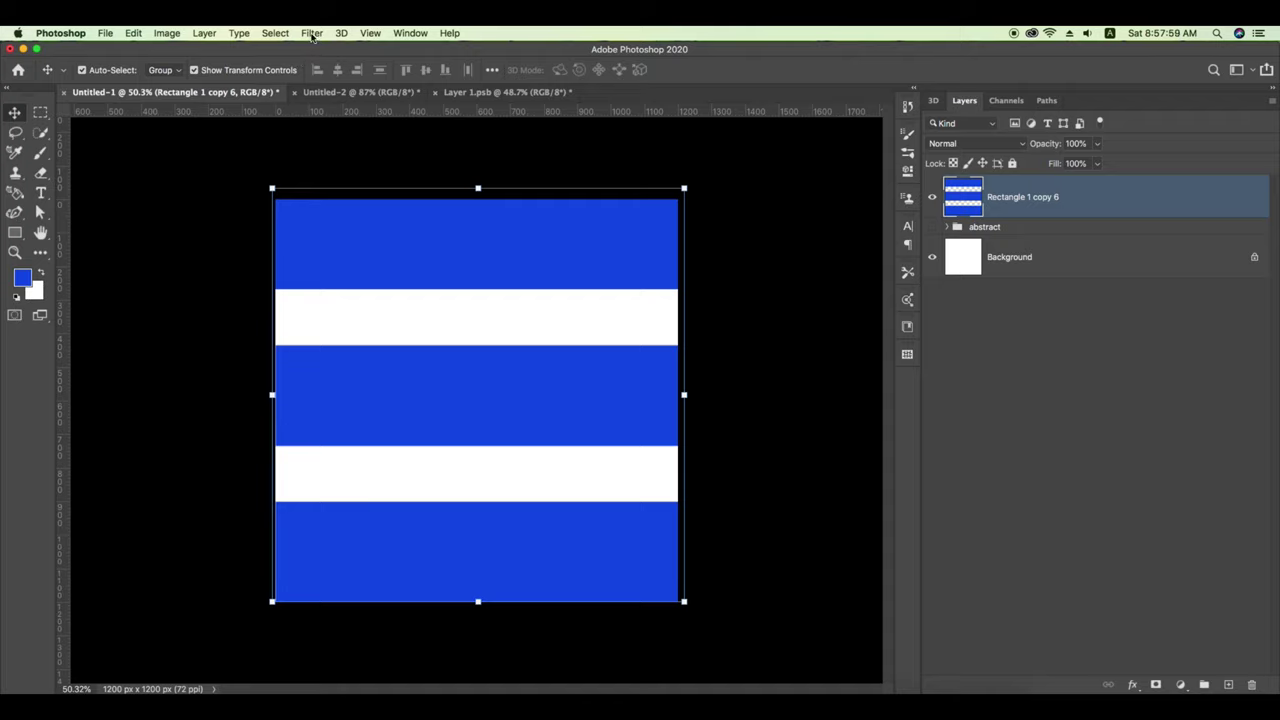
- In Liquify, shrink the brush and push the blue and white stripes into flowing waves
key("shift+super+x")
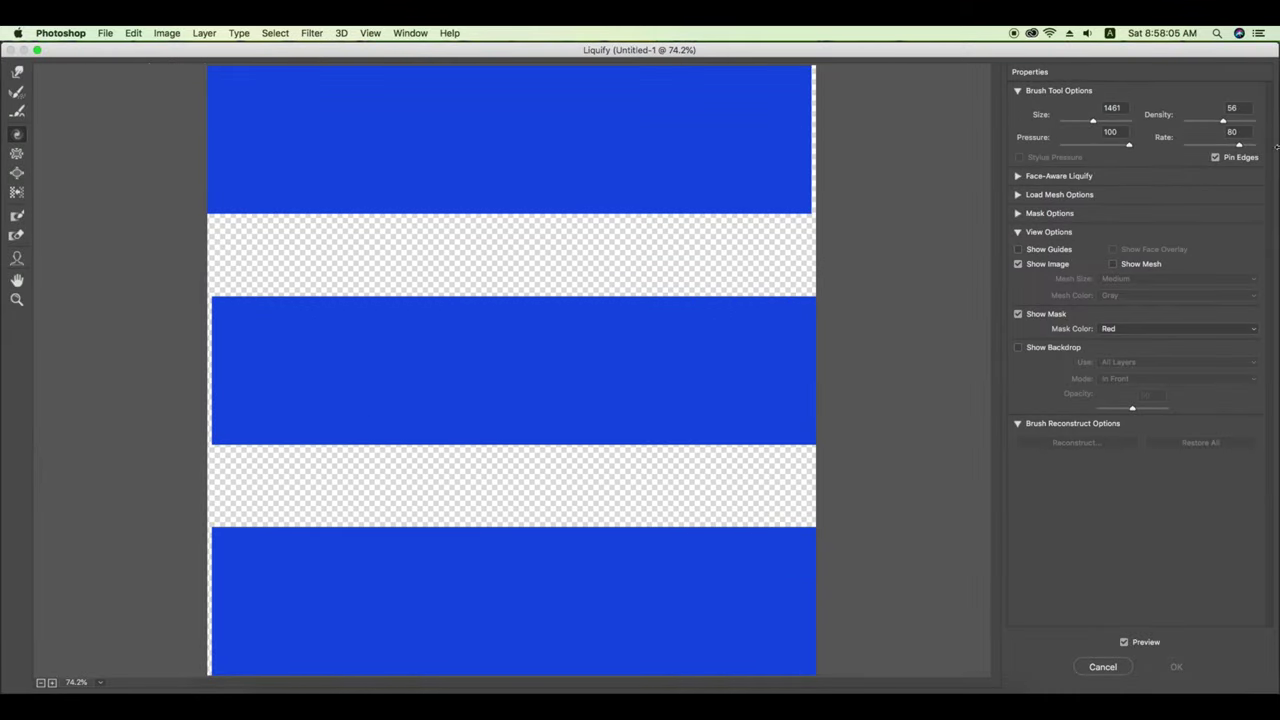
key("bracketleft")
key("bracketleft")
key("bracketleft")
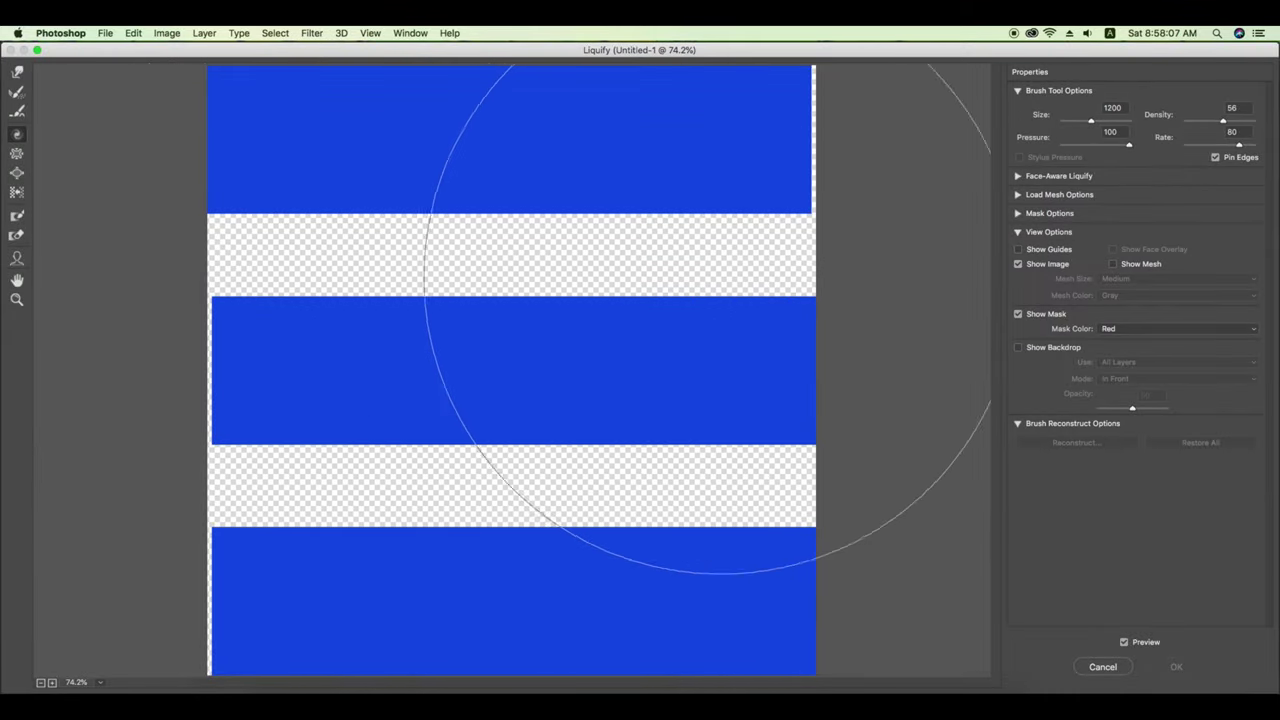
key("bracketleft")
key("bracketleft")
key("bracketleft")
key("bracketleft")
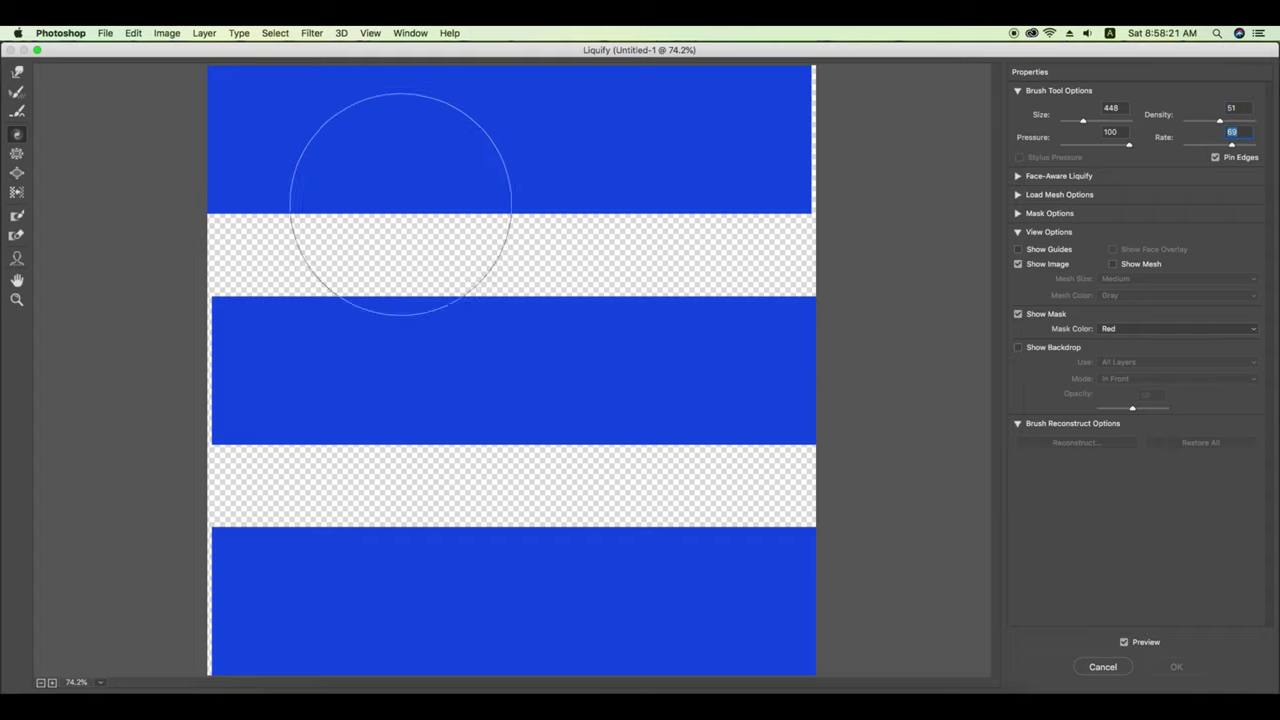
mouse_move(343, 177)
left_mouse_down()
mouse_move(357, 306)
mouse_move(606, 434)
mouse_move(694, 298)
mouse_move(663, 251)
mouse_move(414, 623)
mouse_move(286, 600)
mouse_move(763, 625)
mouse_move(423, 543)
mouse_move(437, 466)
mouse_move(620, 394)
mouse_move(729, 466)
mouse_move(620, 400)
mouse_move(657, 443)
left_mouse_up()
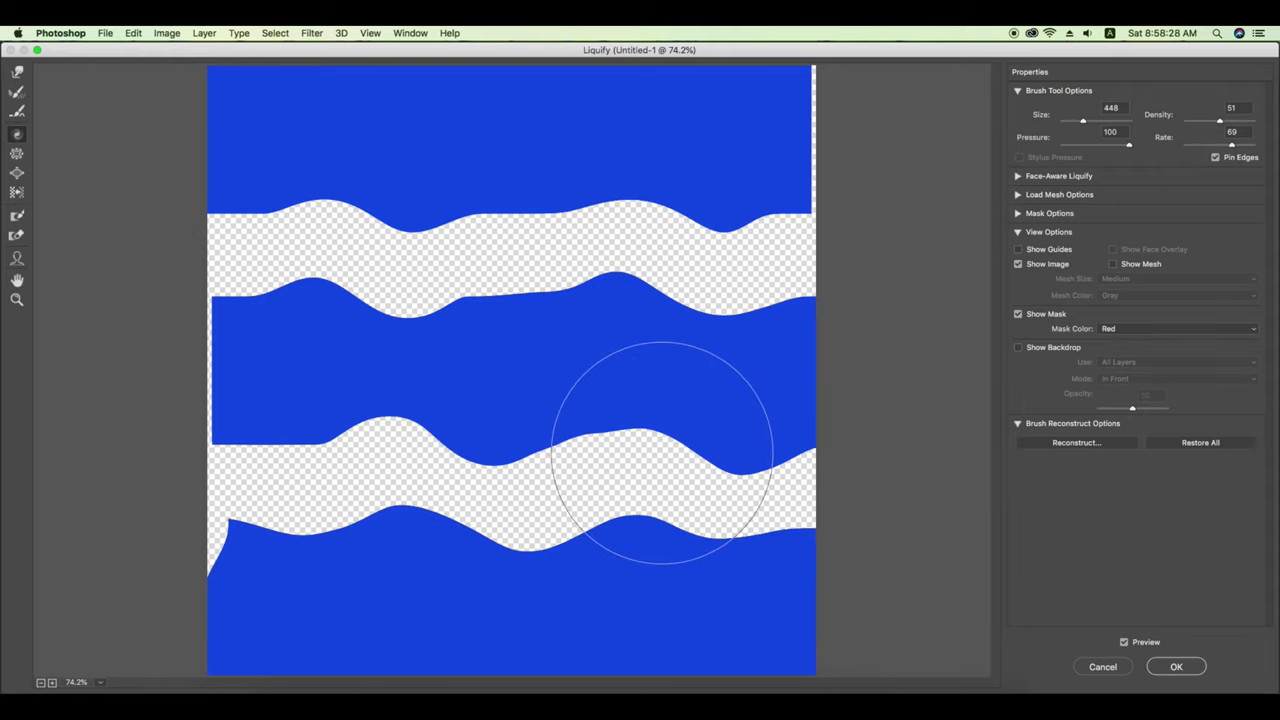
left_click(17, 70)
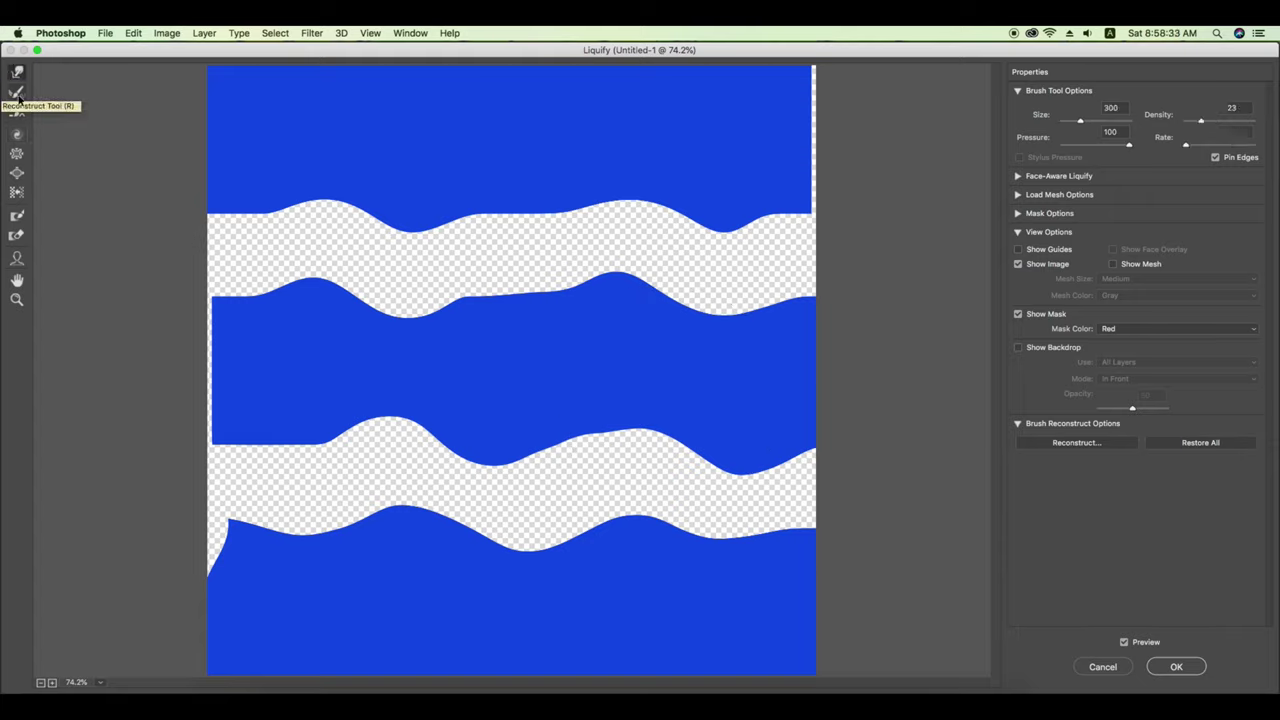
mouse_move(743, 206)
left_mouse_down()
mouse_move(677, 343)
mouse_move(425, 238)
mouse_move(257, 271)
mouse_move(334, 614)
mouse_move(791, 543)
mouse_move(452, 460)
mouse_move(463, 543)
mouse_move(729, 386)
left_mouse_up()
mouse_move(577, 171)
left_mouse_down()
mouse_move(486, 300)
mouse_move(514, 243)
mouse_move(518, 408)
mouse_move(457, 500)
mouse_move(400, 543)
mouse_move(586, 628)
mouse_move(702, 640)
left_mouse_up()
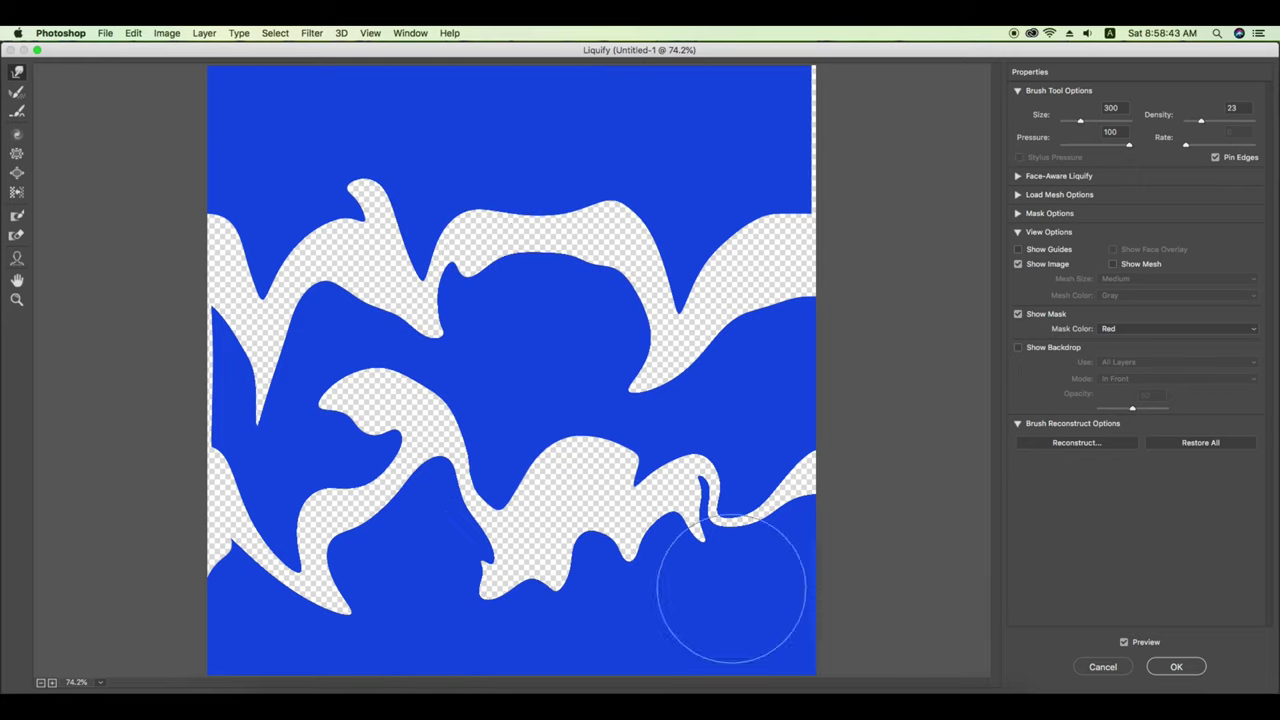
left_click_drag(384, 141, 337, 197)
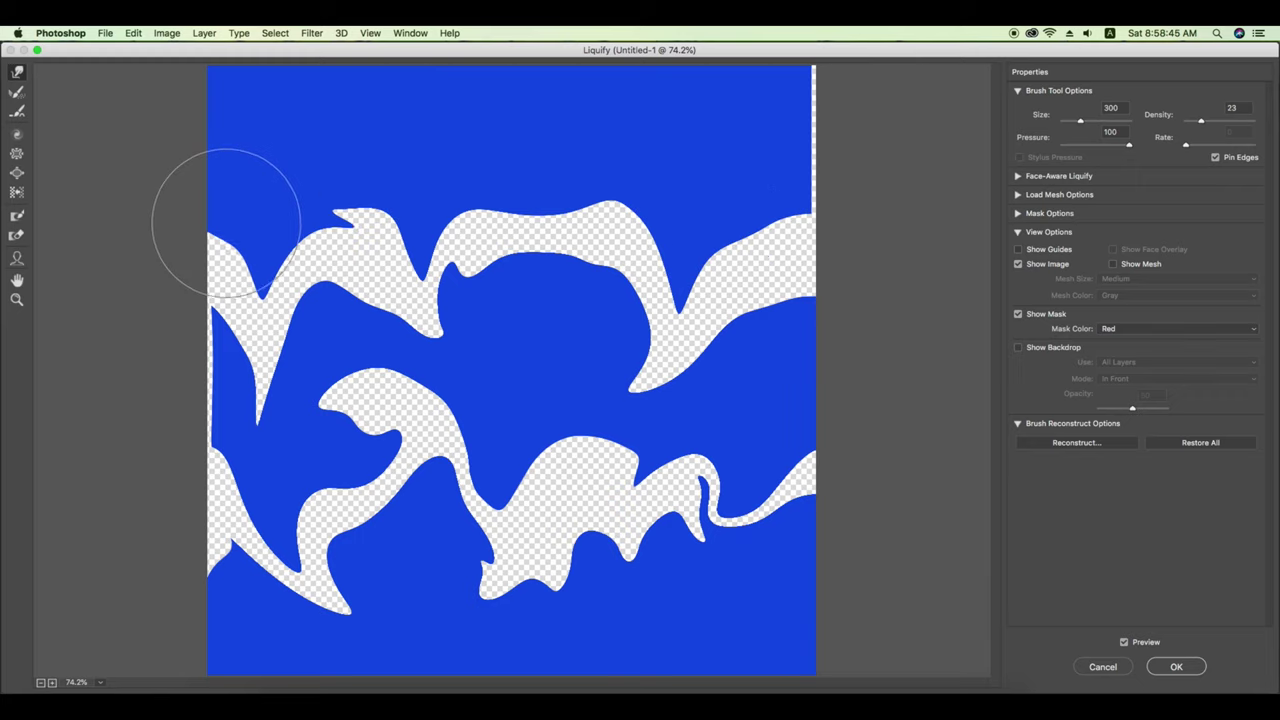
left_click(1190, 668)
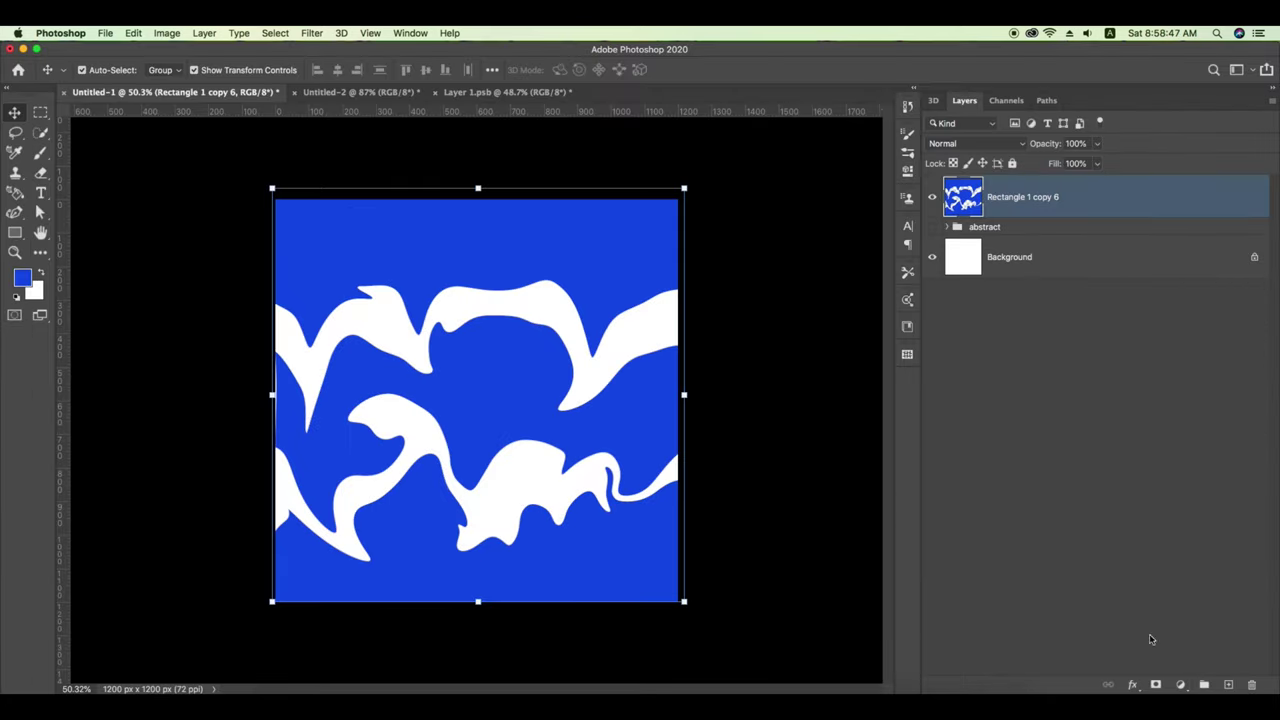
- Convert the warped Rectangle 1 copy 6 layer back into a smart object
right_click(1031, 199)
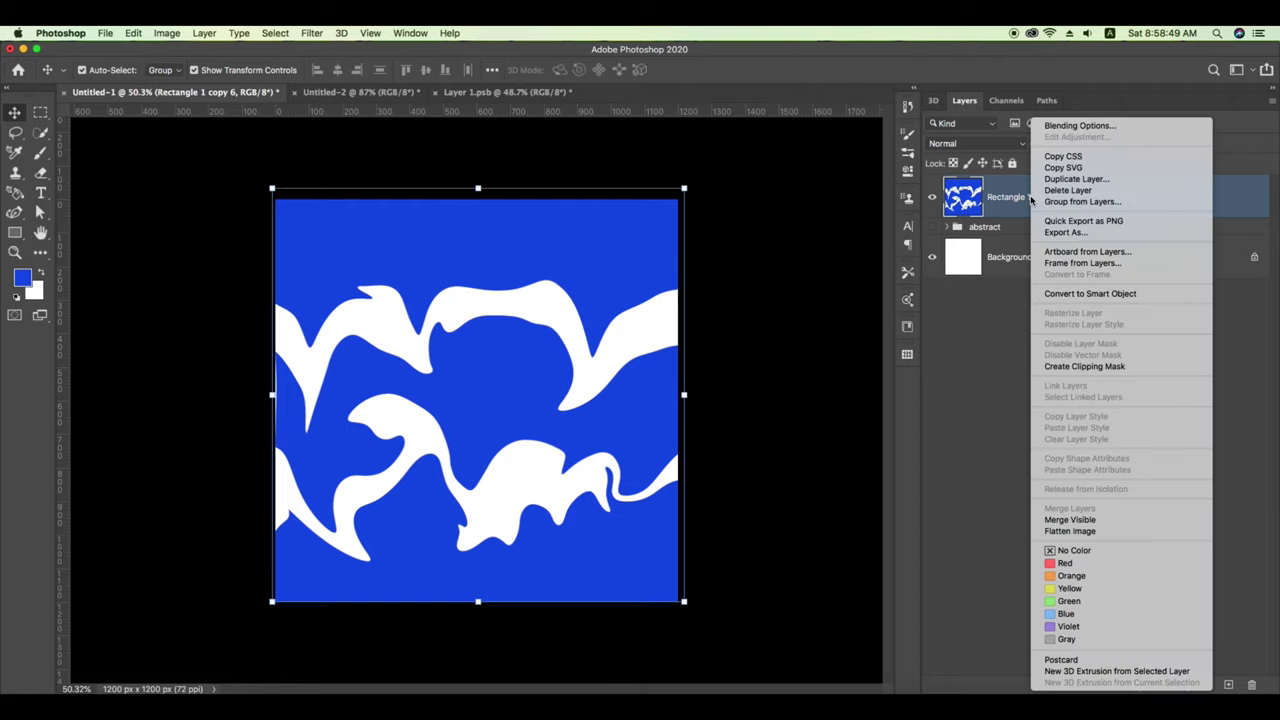
left_click(1086, 296)
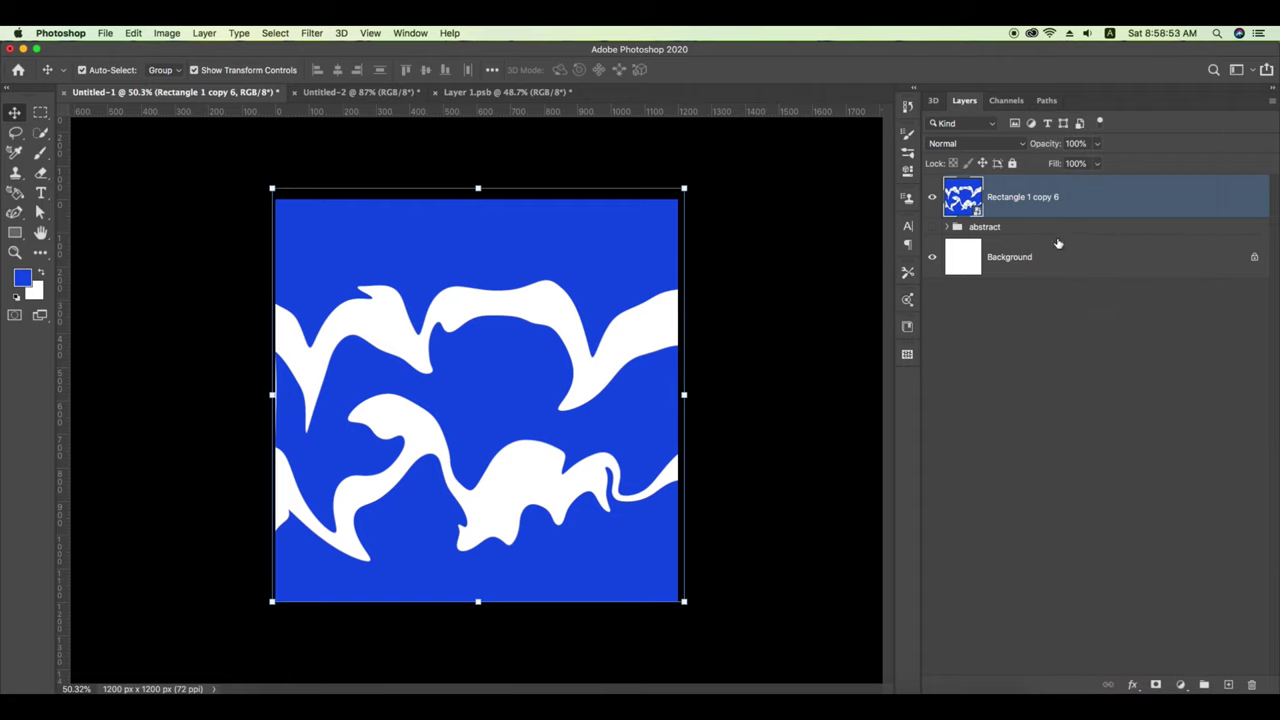
left_click(307, 33)
mouse_move(388, 281)
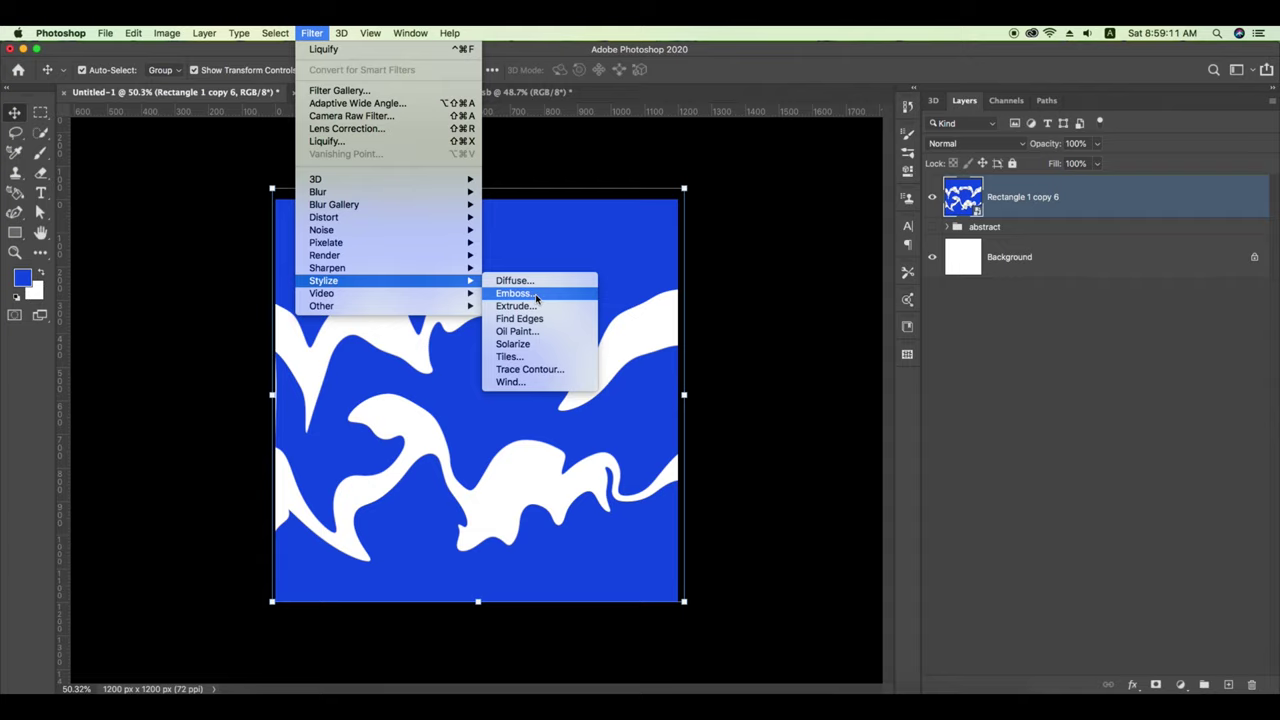
- Apply Emboss as a smart filter with Angle -116, Height 48 px and Amount 42%
left_click(536, 294)
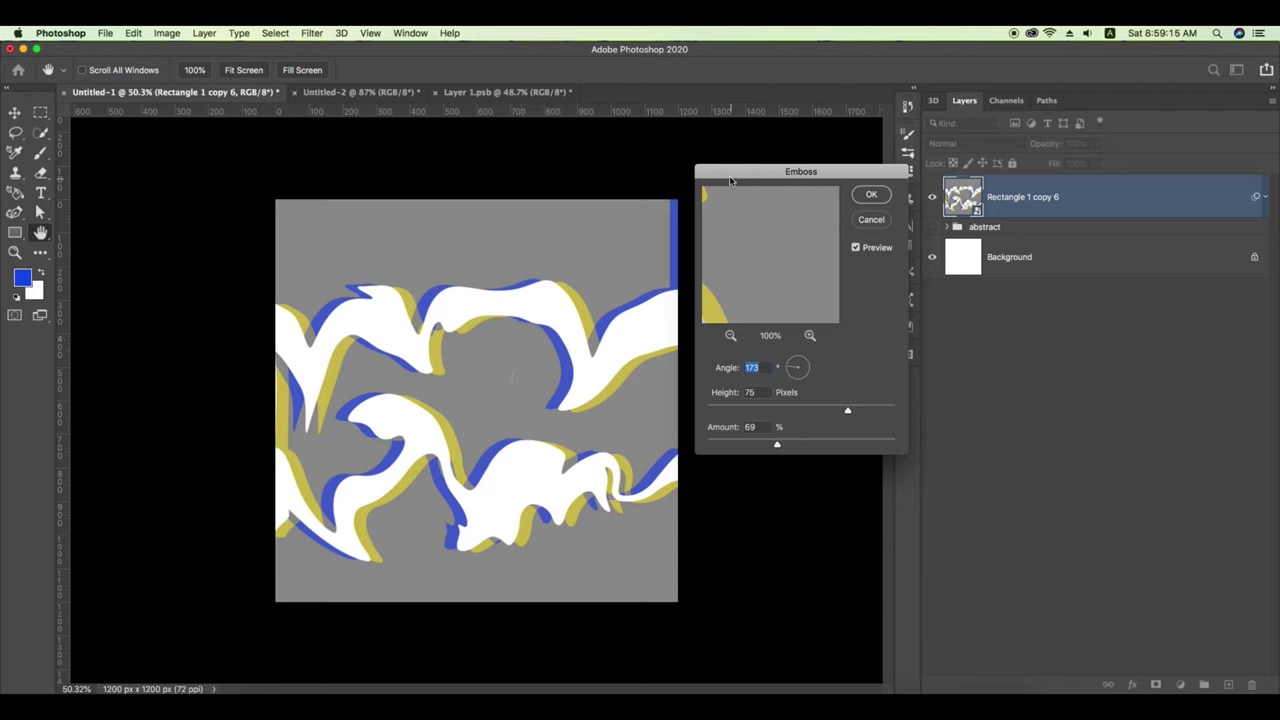
left_click_drag(731, 177, 752, 172)
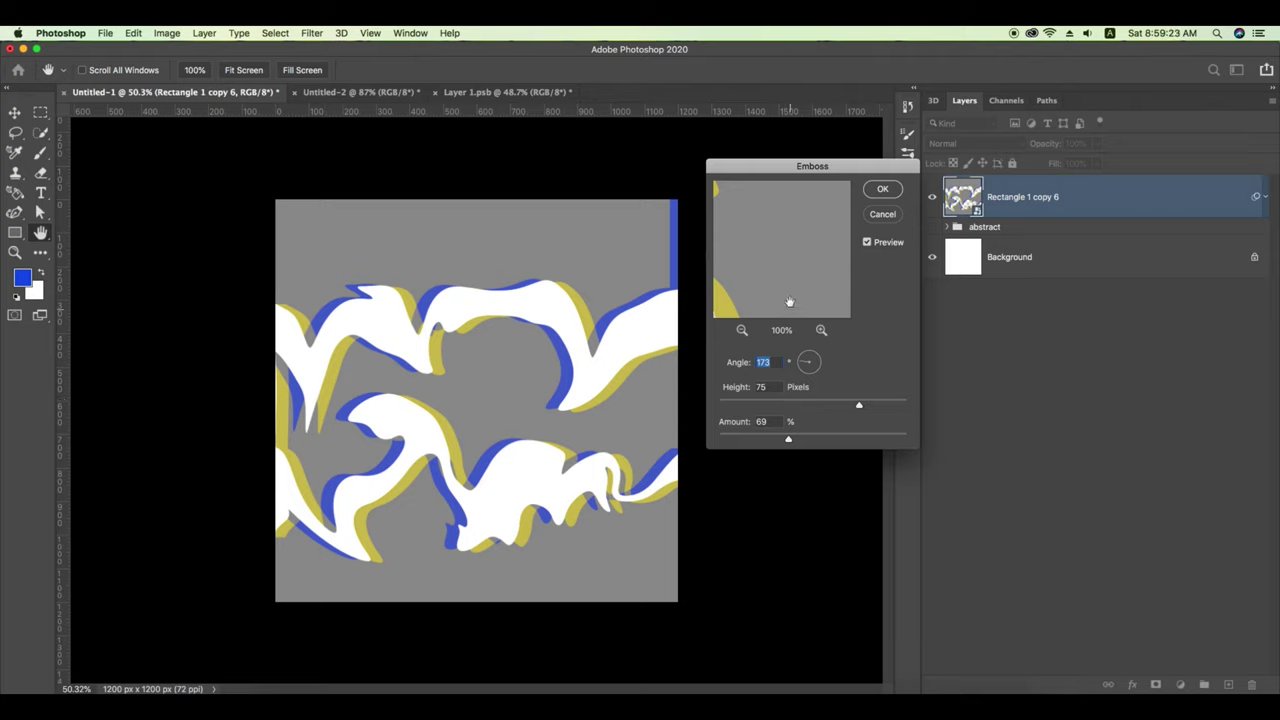
left_click(742, 331)
left_click(742, 331)
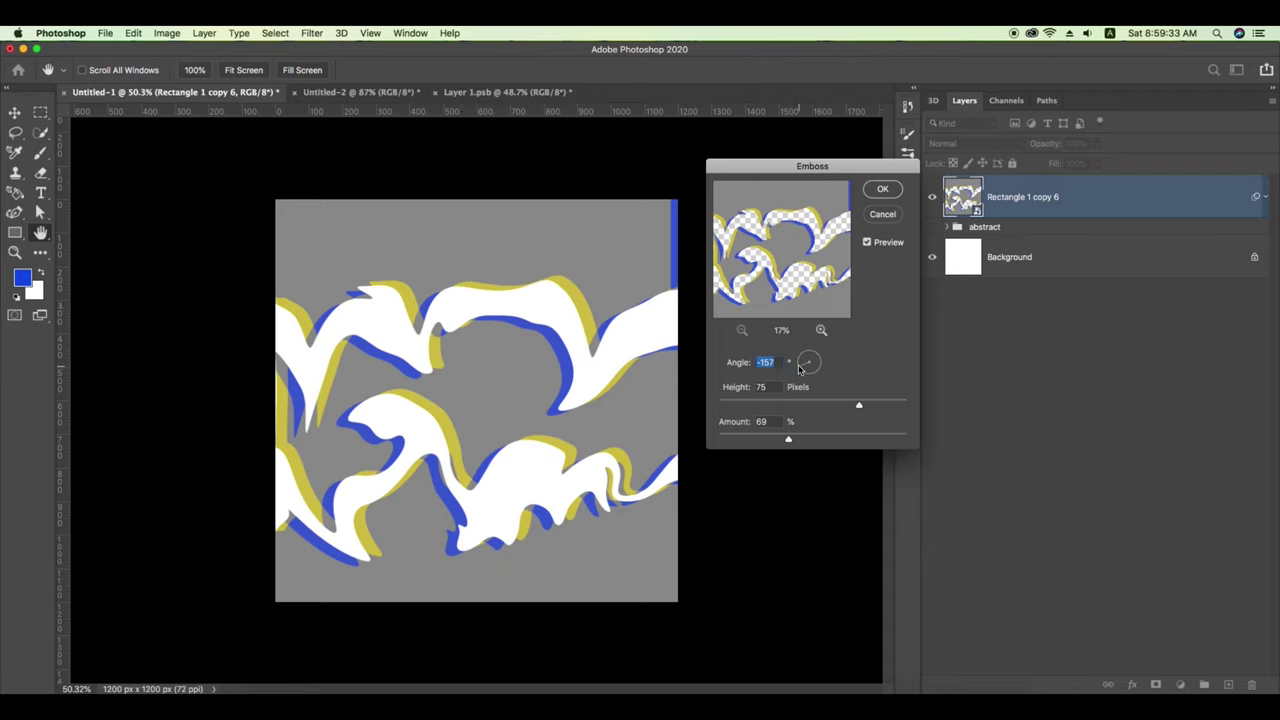
left_click_drag(800, 366, 800, 361)
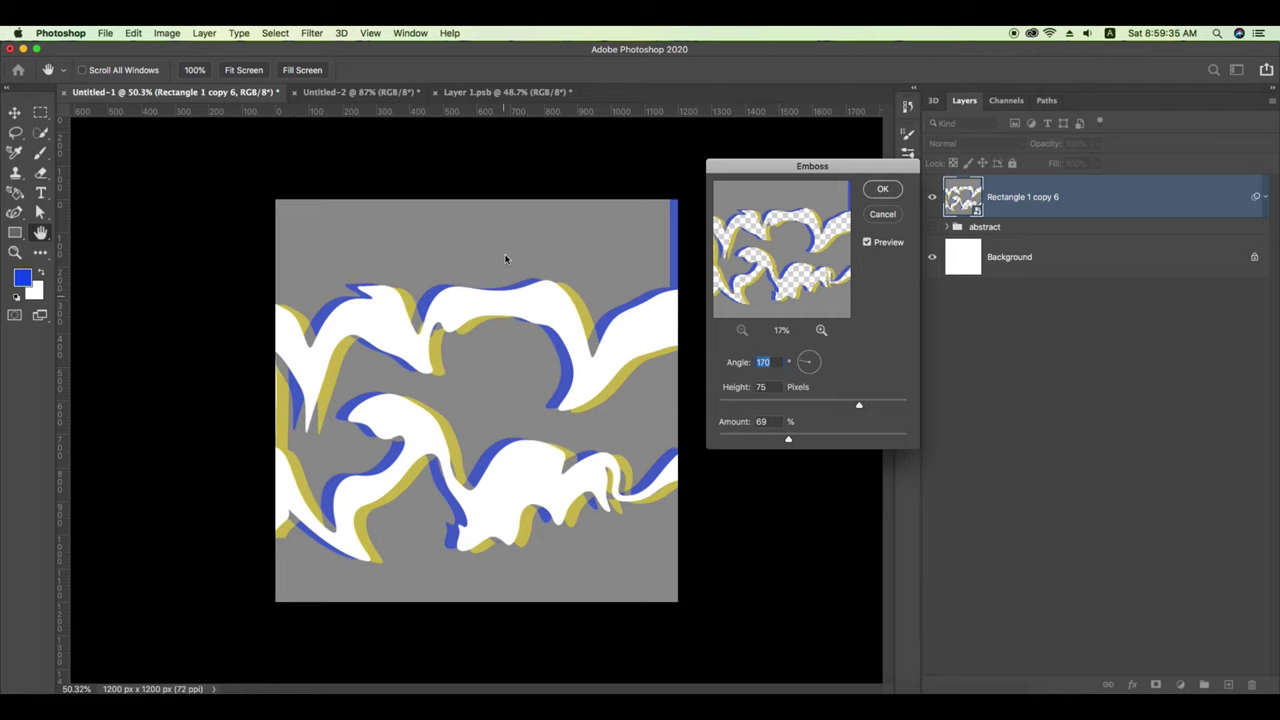
left_click_drag(806, 358, 807, 357)
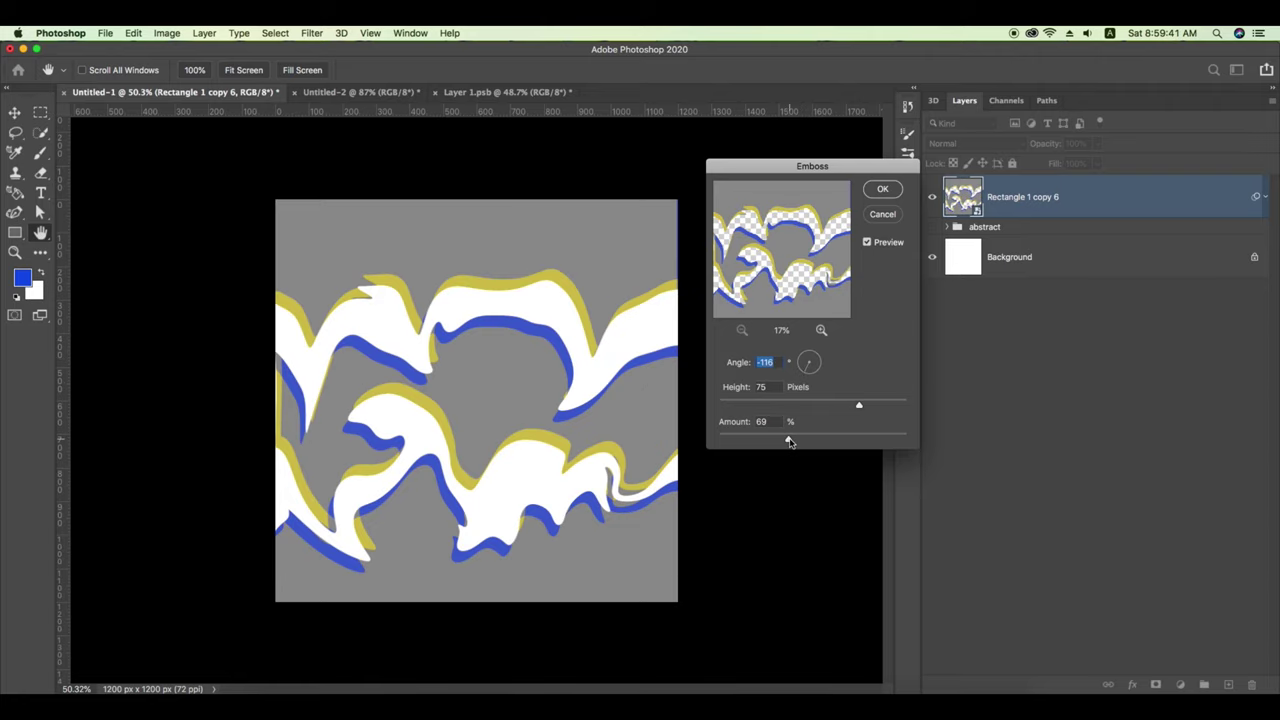
left_click_drag(779, 443, 777, 443)
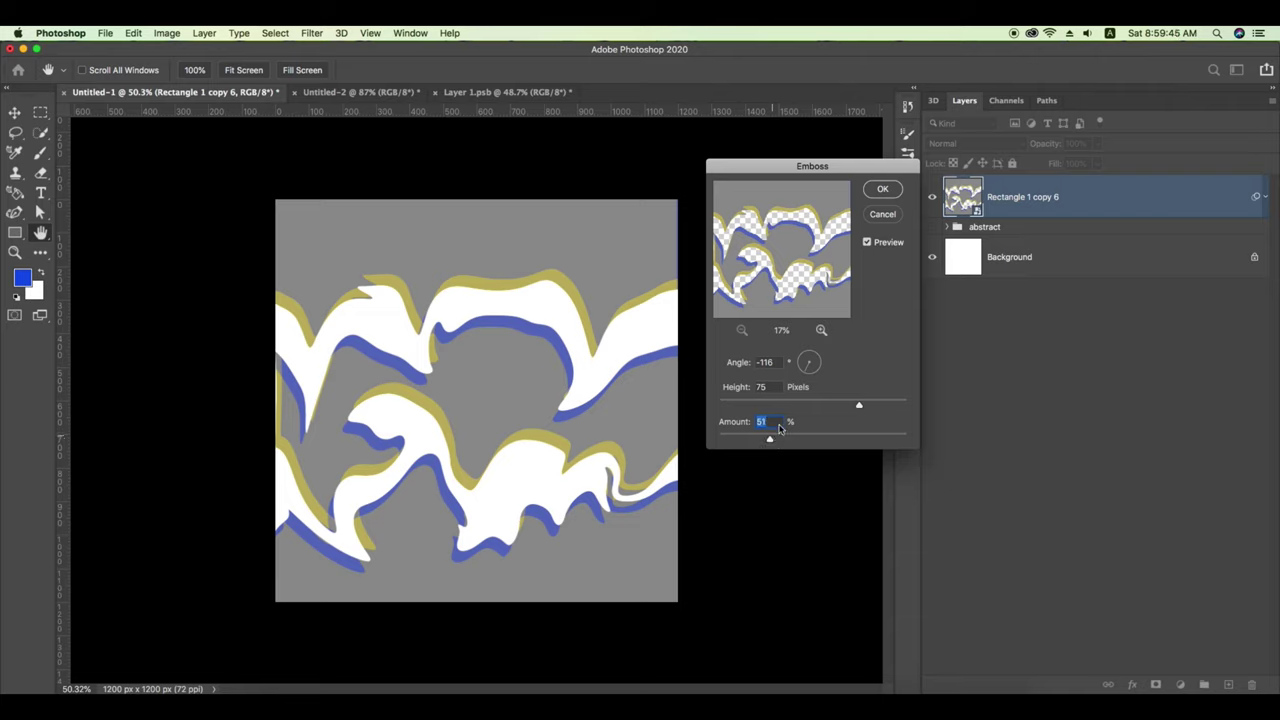
left_click_drag(896, 407, 903, 407)
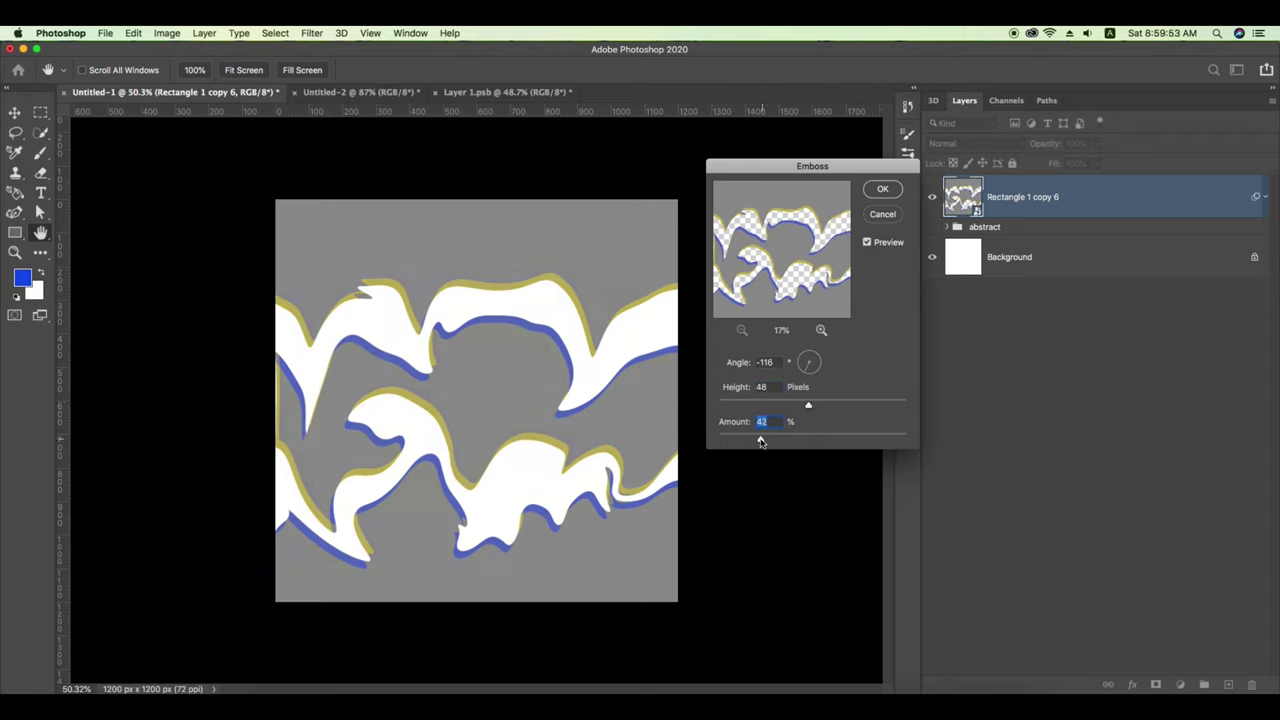
left_click(884, 192)
left_click(730, 376)
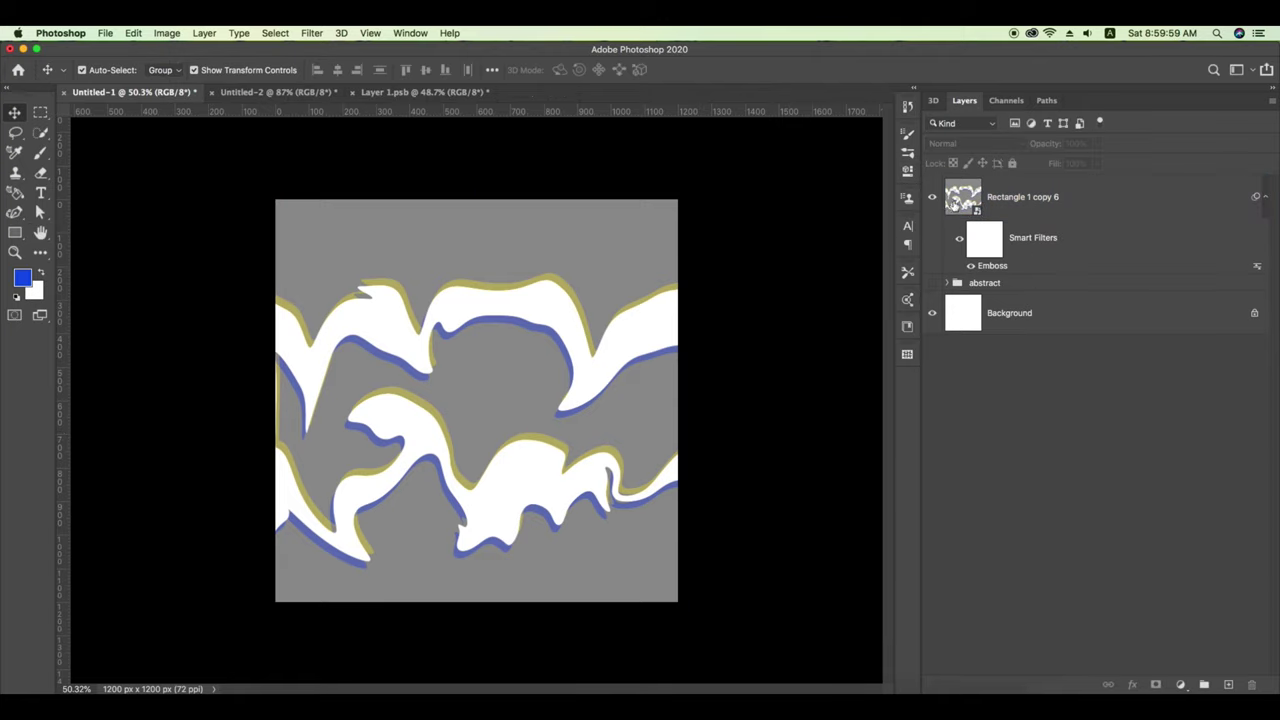
- Hide the embossed stripe layer, show the abstract 3D group, and switch to Untitled-2
left_click(932, 197)
left_click(932, 284)
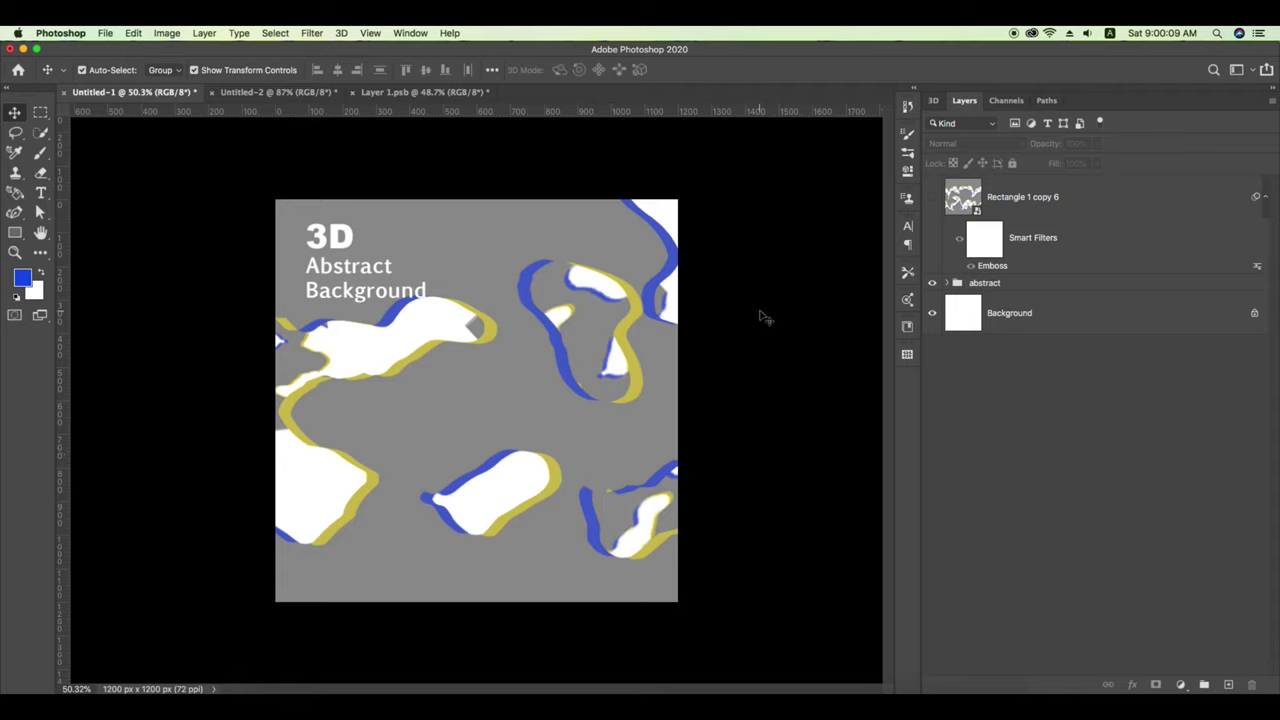
left_click(296, 92)
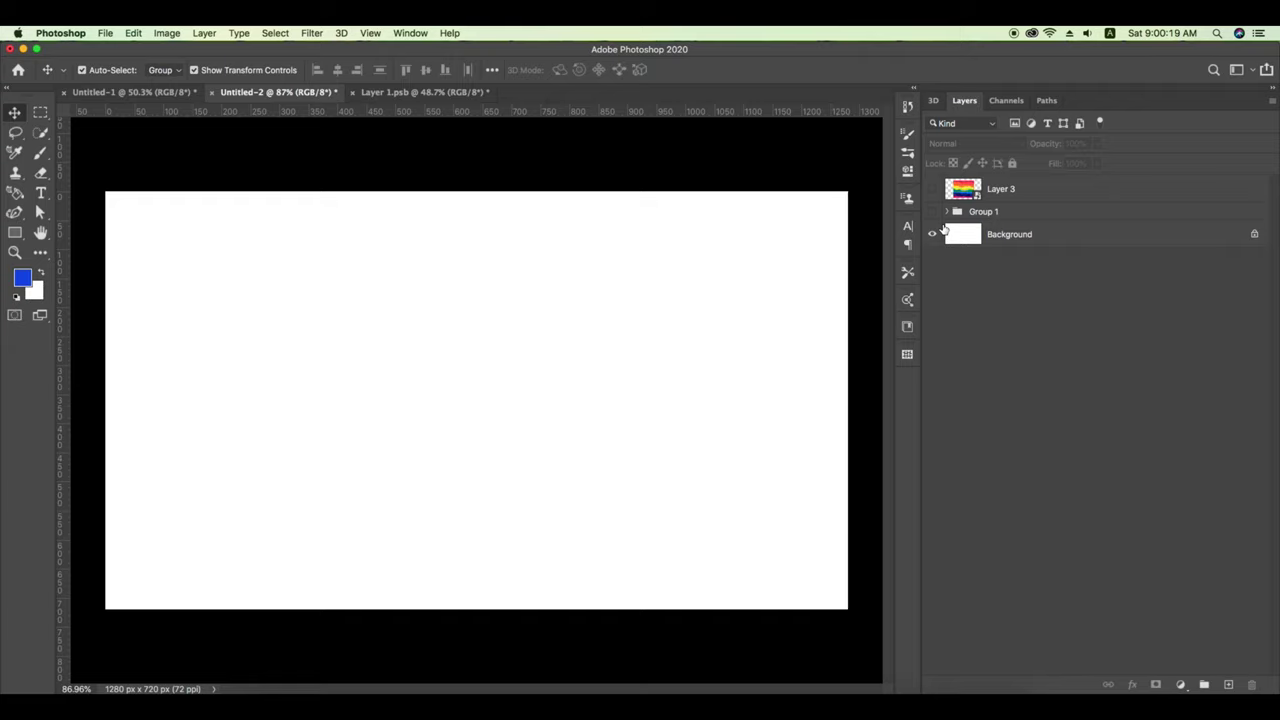
- Browse the Pexels 'color texture' photo results in Chrome, then return to Photoshop
left_click(884, 688)
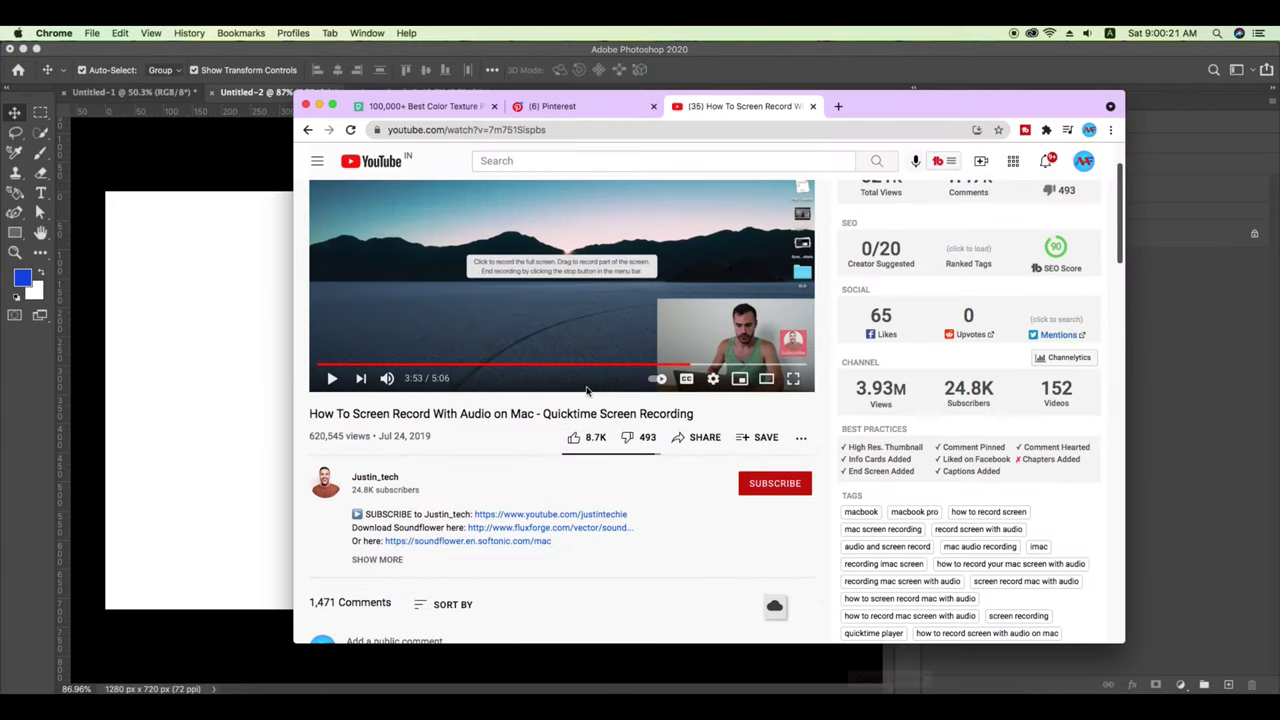
left_click(590, 106)
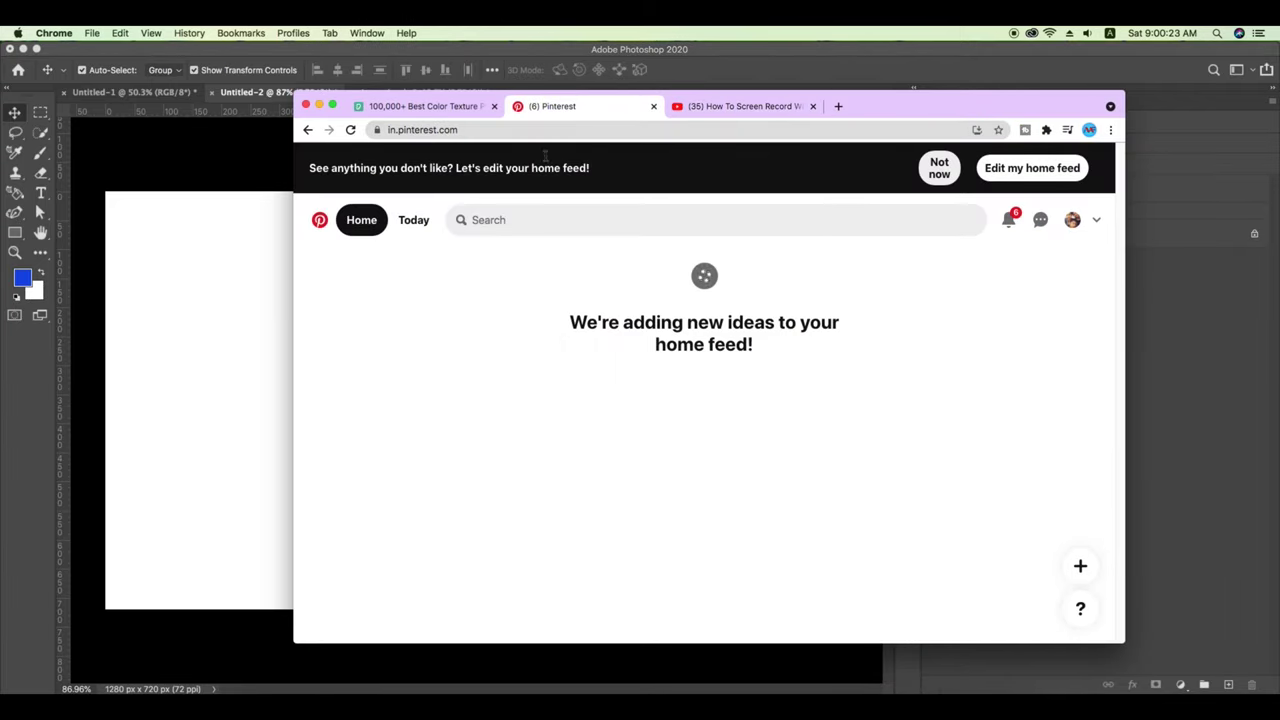
left_click(420, 106)
scroll(681, 384, "down", 5)
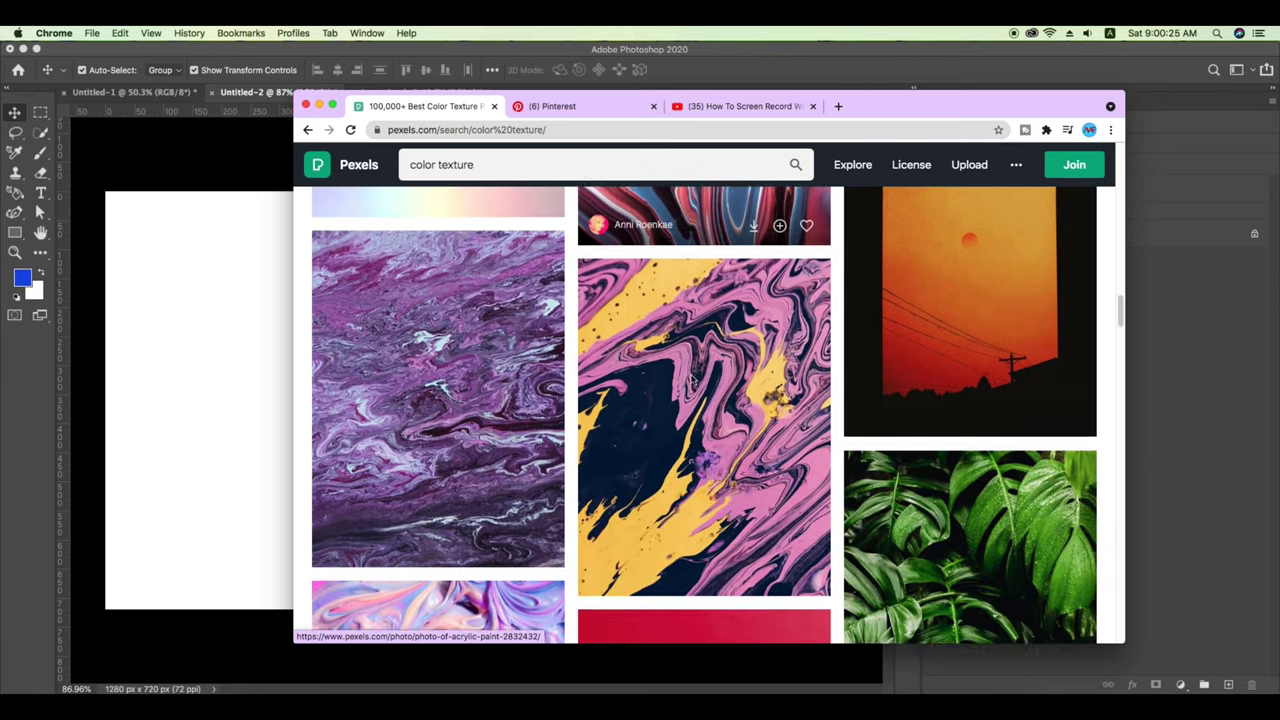
scroll(690, 380, "down", 2)
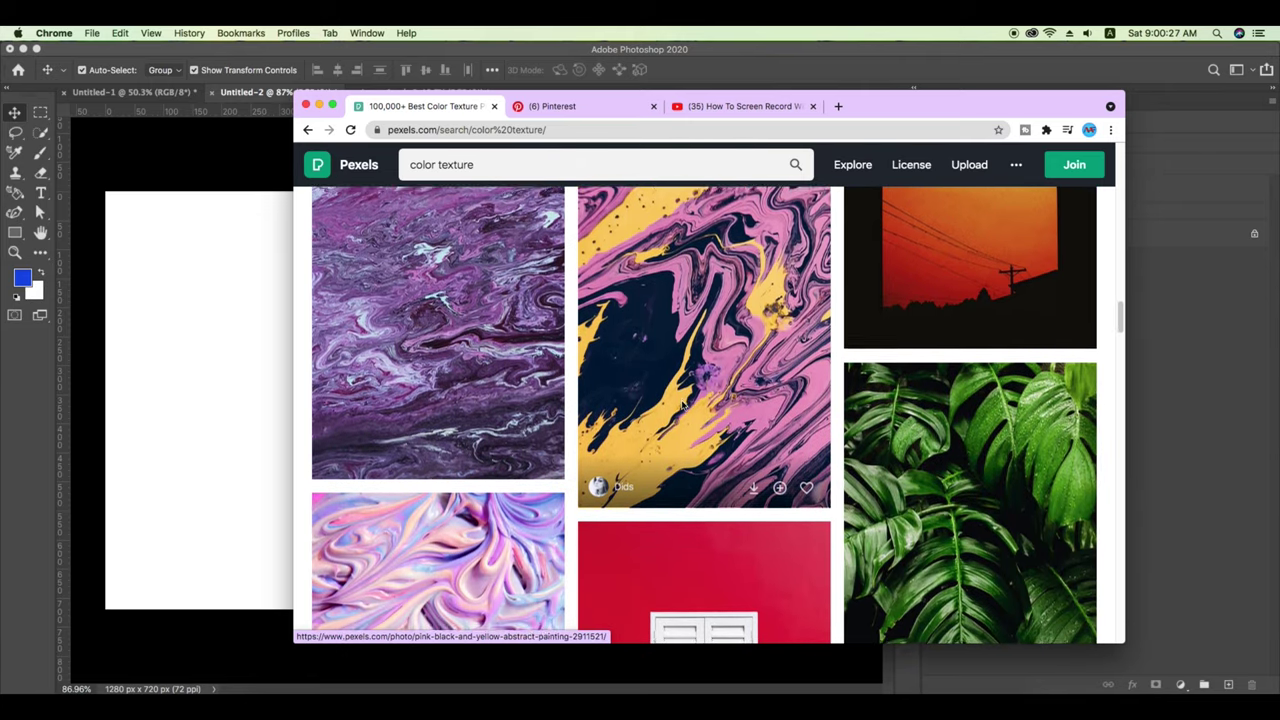
scroll(683, 403, "down", 5)
scroll(618, 488, "down", 1)
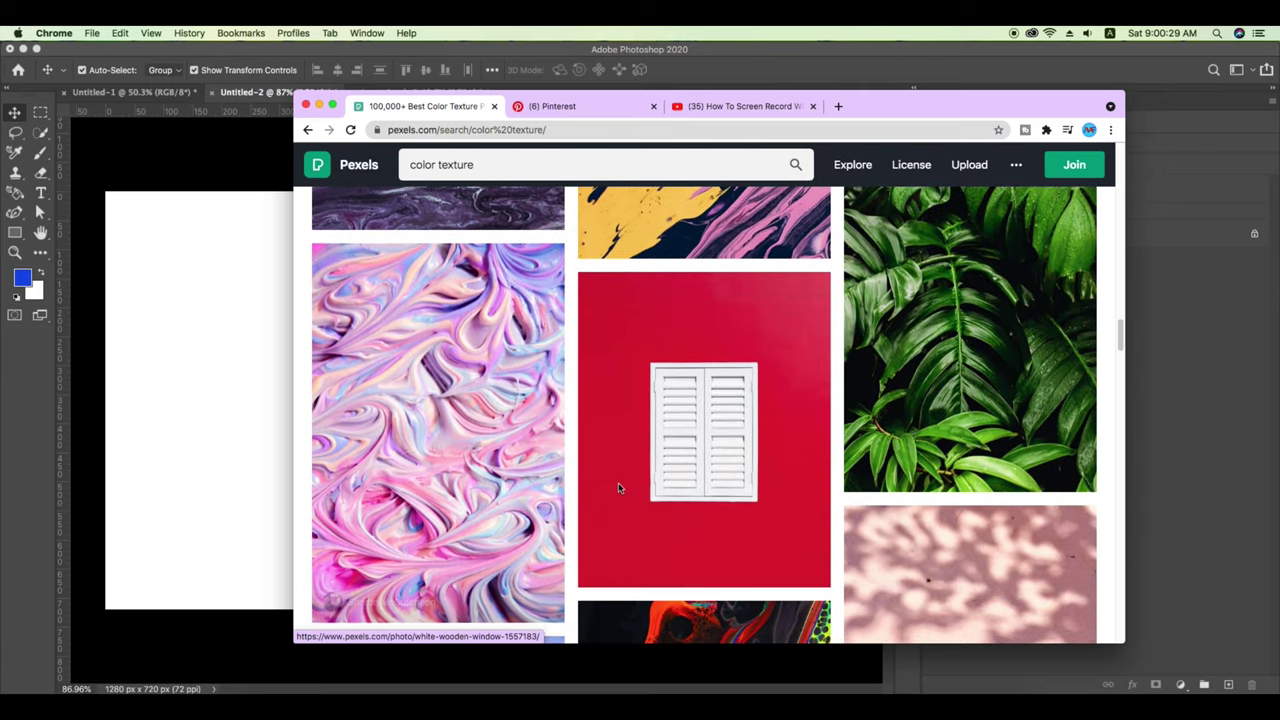
scroll(618, 488, "down", 1)
scroll(630, 487, "down", 5)
scroll(645, 486, "down", 5)
scroll(663, 485, "down", 5)
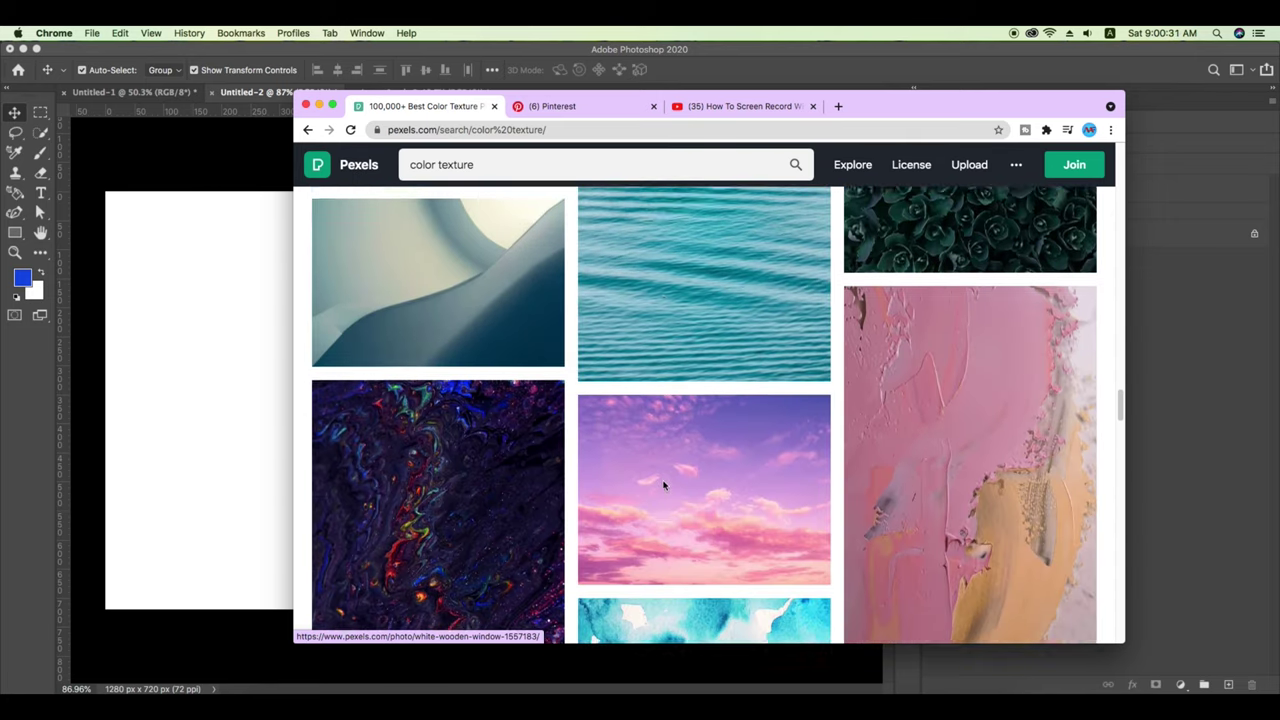
scroll(663, 485, "down", 1)
scroll(660, 480, "down", 1)
scroll(650, 463, "down", 3)
scroll(649, 465, "down", 2)
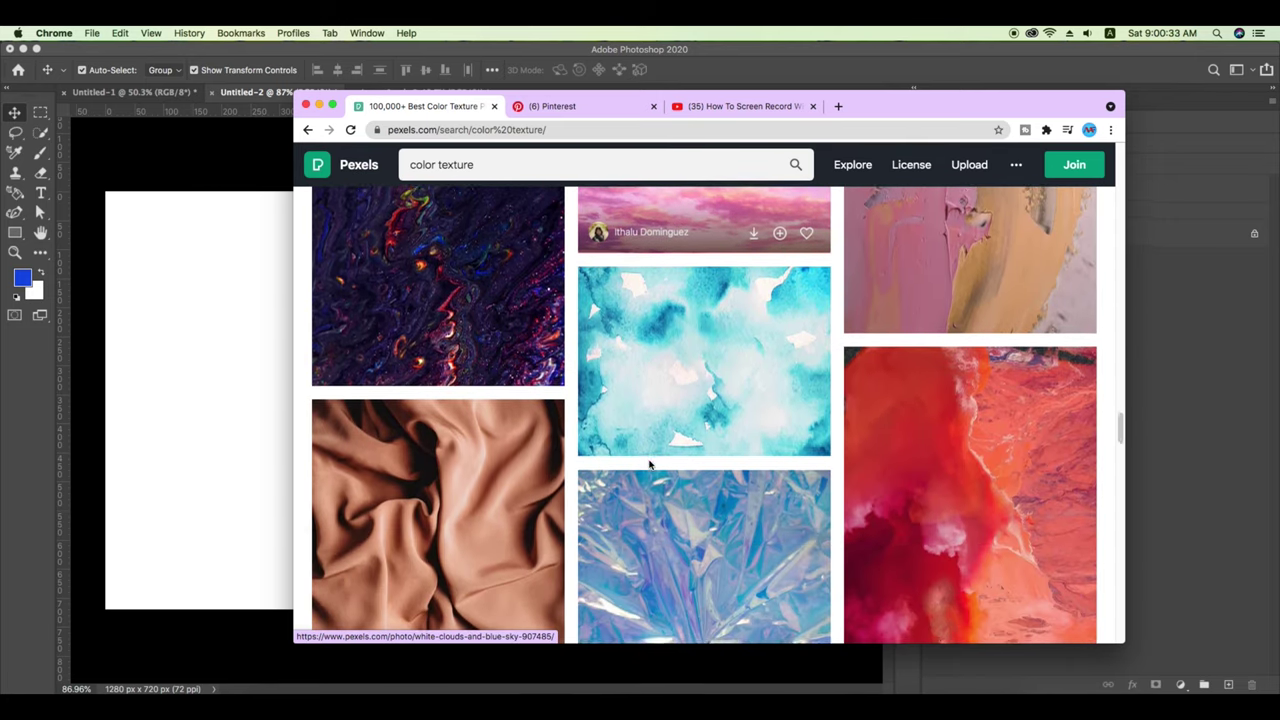
scroll(649, 463, "down", 3)
scroll(517, 336, "up", 1)
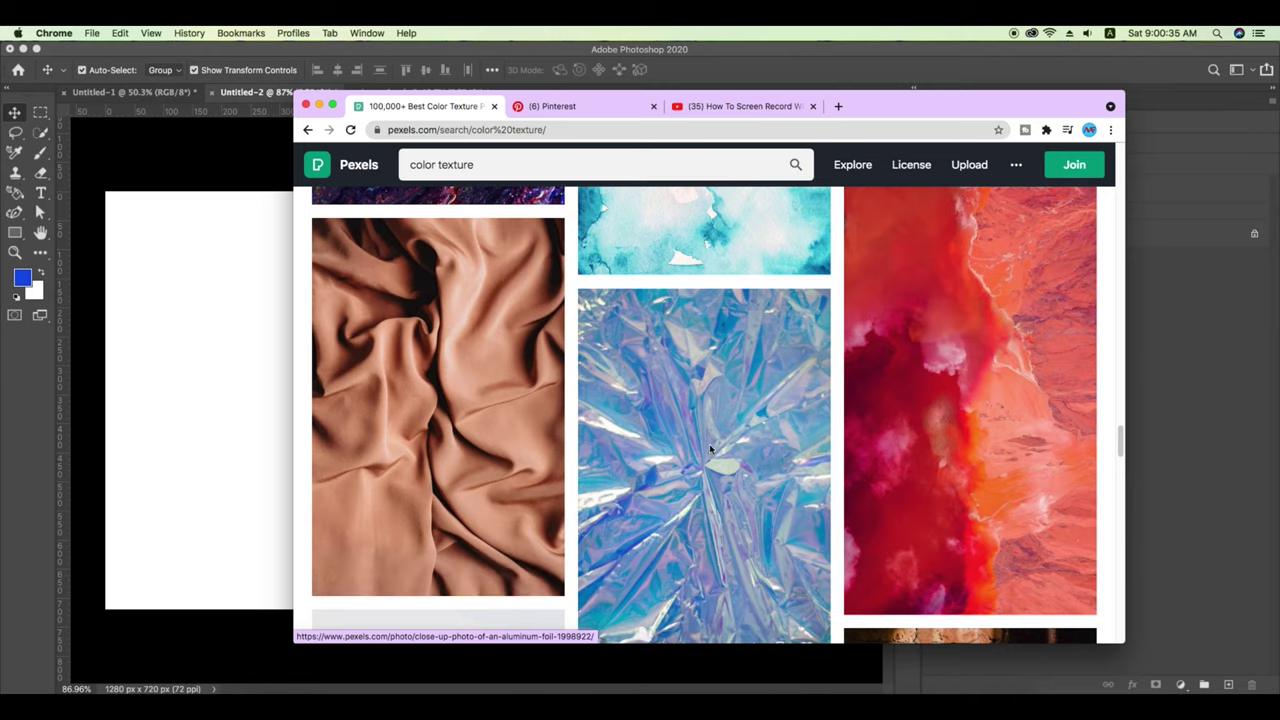
scroll(710, 449, "down", 5)
left_click(318, 105)
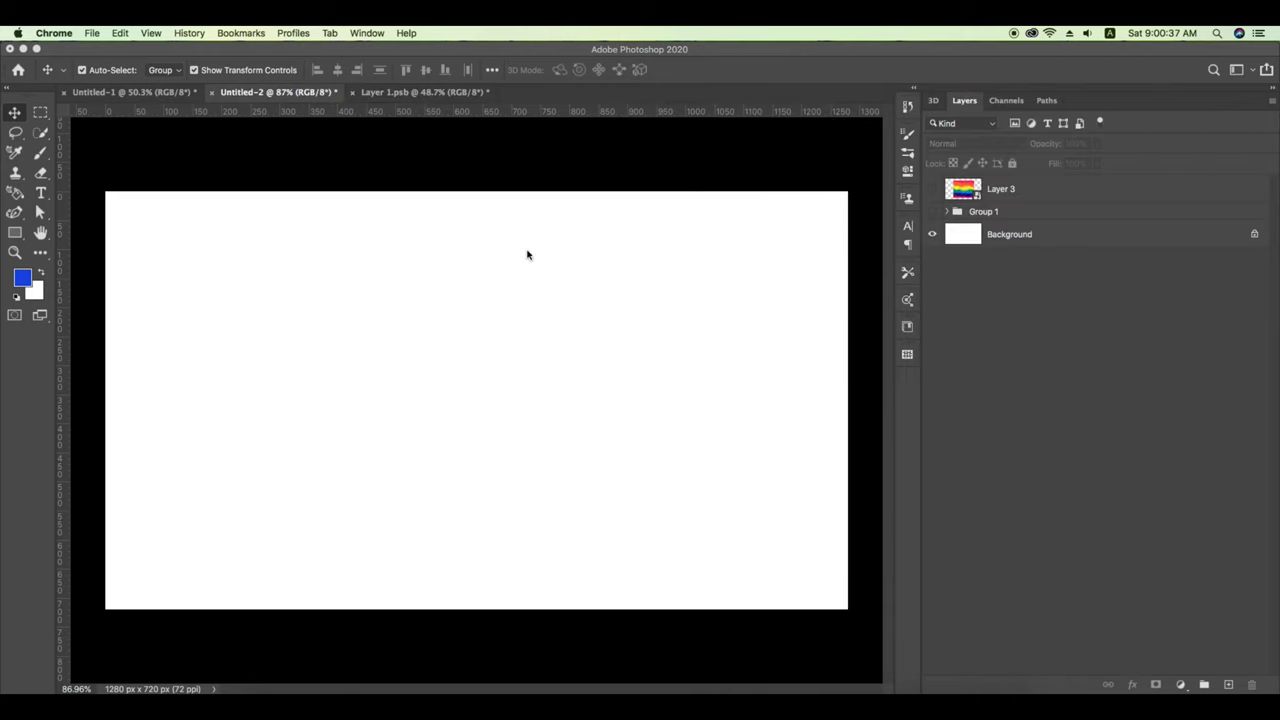
- Hide Group 1 and reveal the rainbow paint Layer 3 on Untitled-2
left_click(933, 211)
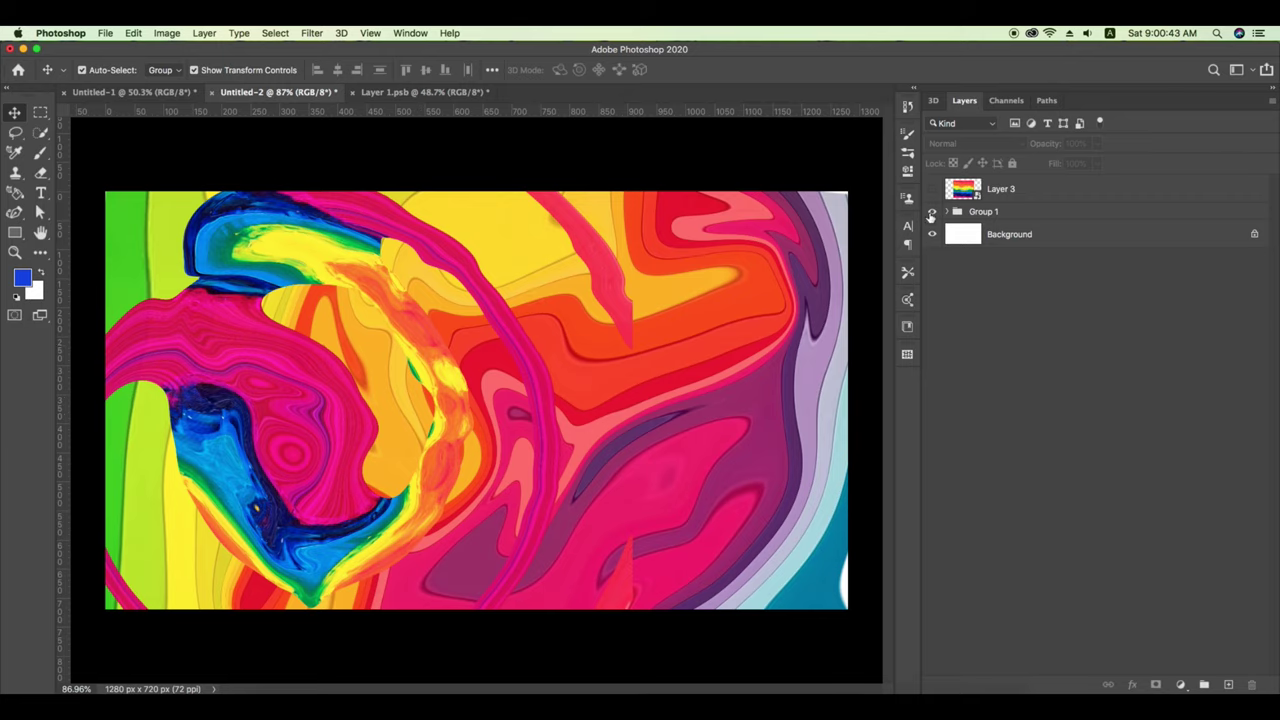
left_click(932, 212)
left_click(932, 189)
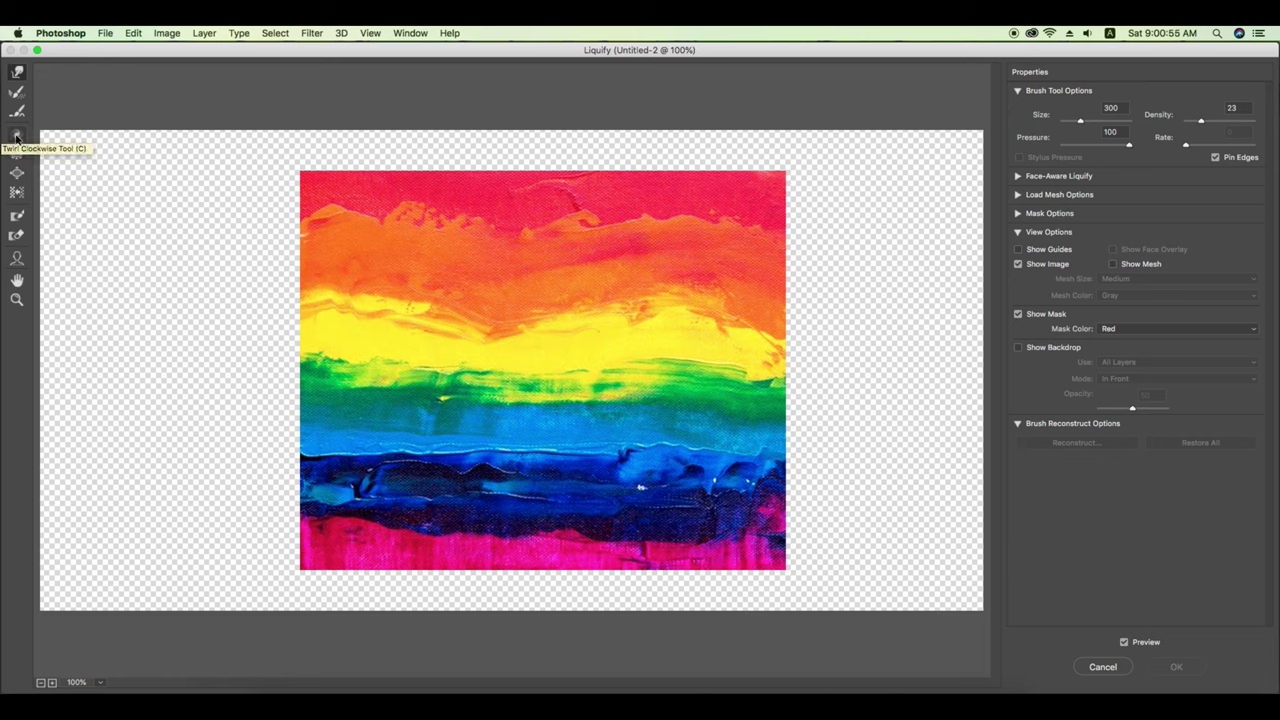
- Twirl the rainbow paint clockwise in three strokes (size 448, rate 69) and apply Liquify
left_click(16, 136)
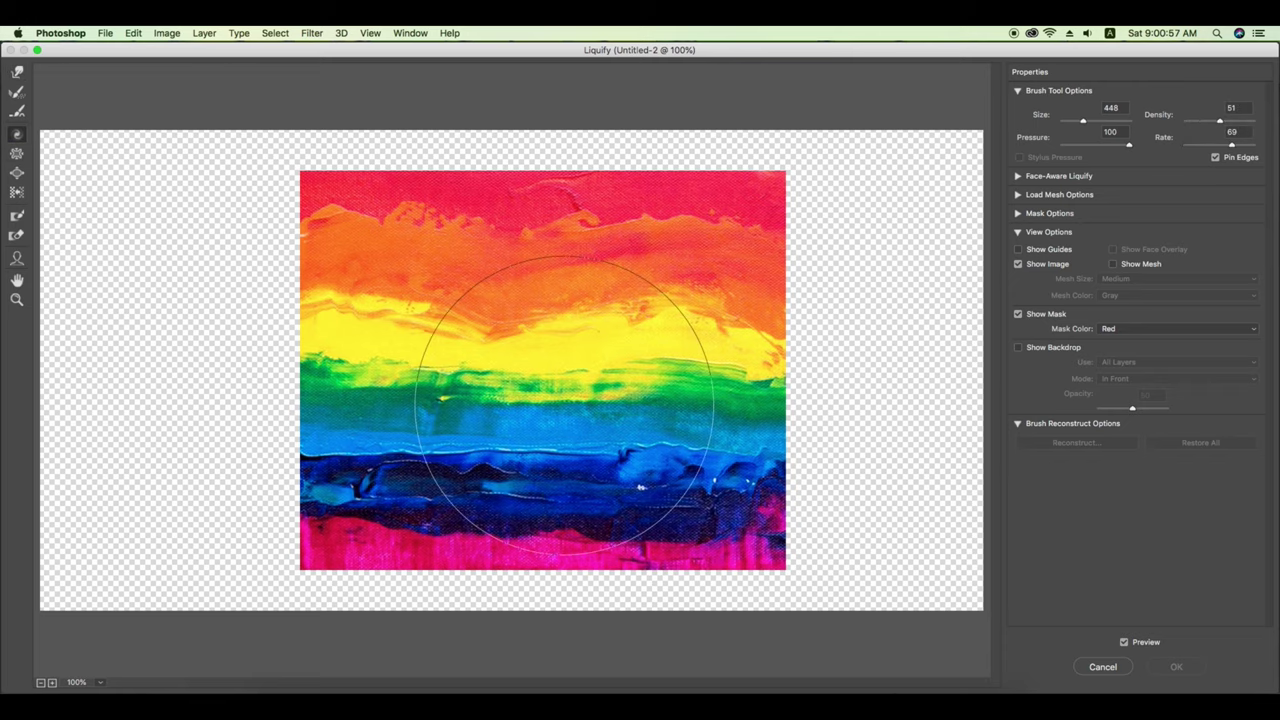
mouse_move(560, 370)
left_mouse_down()
mouse_move(407, 416)
mouse_move(630, 505)
mouse_move(683, 352)
mouse_move(686, 286)
mouse_move(377, 271)
mouse_move(613, 440)
mouse_move(560, 400)
mouse_move(293, 480)
mouse_move(305, 605)
mouse_move(630, 590)
mouse_move(677, 529)
mouse_move(688, 402)
mouse_move(586, 314)
mouse_move(527, 338)
mouse_move(391, 314)
mouse_move(449, 257)
mouse_move(720, 286)
mouse_move(590, 460)
mouse_move(545, 455)
mouse_move(638, 290)
mouse_move(650, 350)
mouse_move(600, 400)
mouse_move(590, 440)
mouse_move(386, 329)
mouse_move(543, 429)
mouse_move(557, 457)
mouse_move(452, 452)
mouse_move(500, 557)
mouse_move(530, 535)
mouse_move(505, 595)
mouse_move(457, 625)
mouse_move(414, 400)
left_mouse_up()
mouse_move(516, 342)
left_mouse_down()
mouse_move(471, 286)
mouse_move(471, 223)
mouse_move(396, 206)
mouse_move(403, 243)
mouse_move(377, 163)
mouse_move(371, 444)
mouse_move(320, 480)
mouse_move(371, 423)
mouse_move(366, 366)
mouse_move(395, 475)
mouse_move(371, 309)
mouse_move(377, 414)
left_mouse_up()
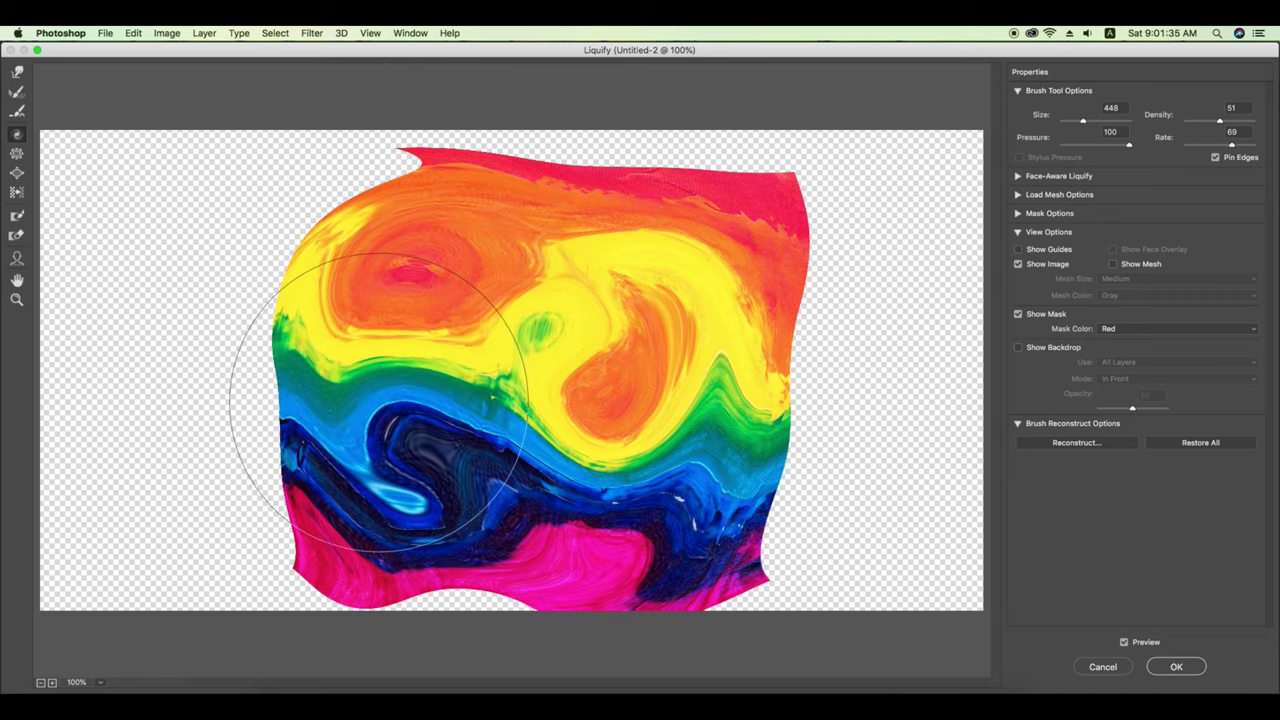
mouse_move(695, 500)
left_mouse_down()
mouse_move(686, 386)
mouse_move(700, 414)
mouse_move(714, 371)
mouse_move(707, 285)
left_mouse_up()
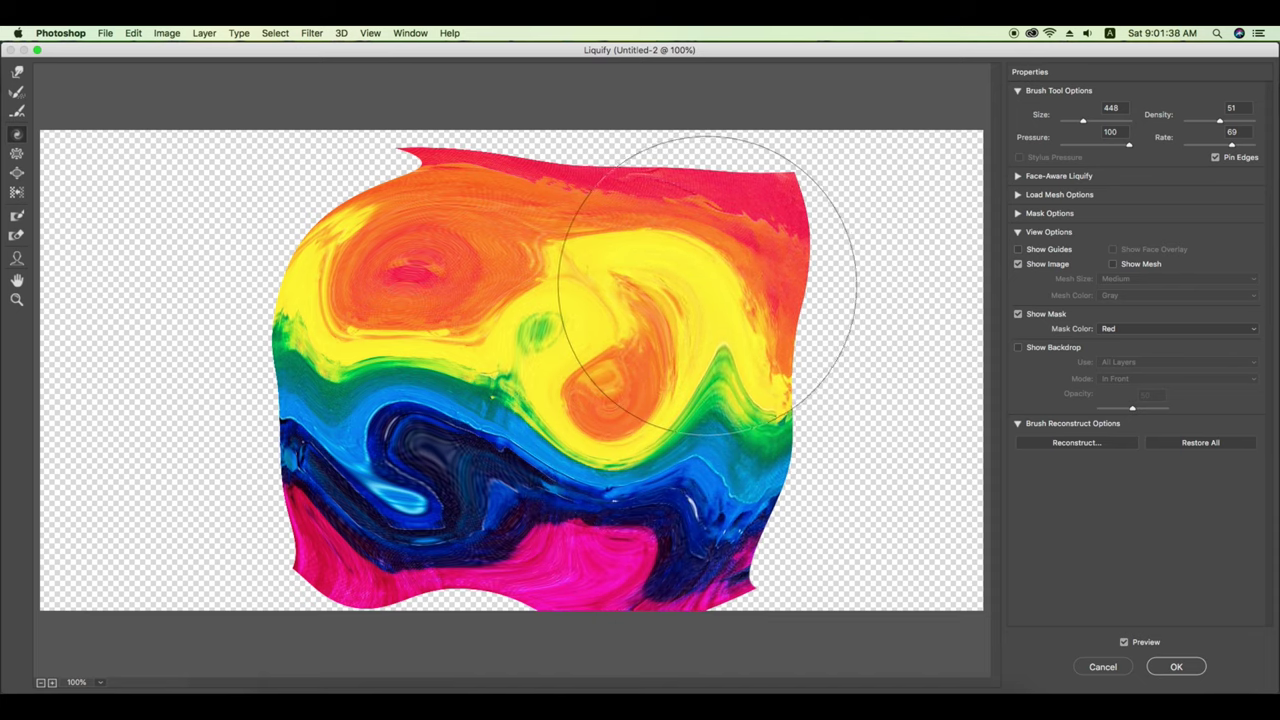
left_click(1177, 667)
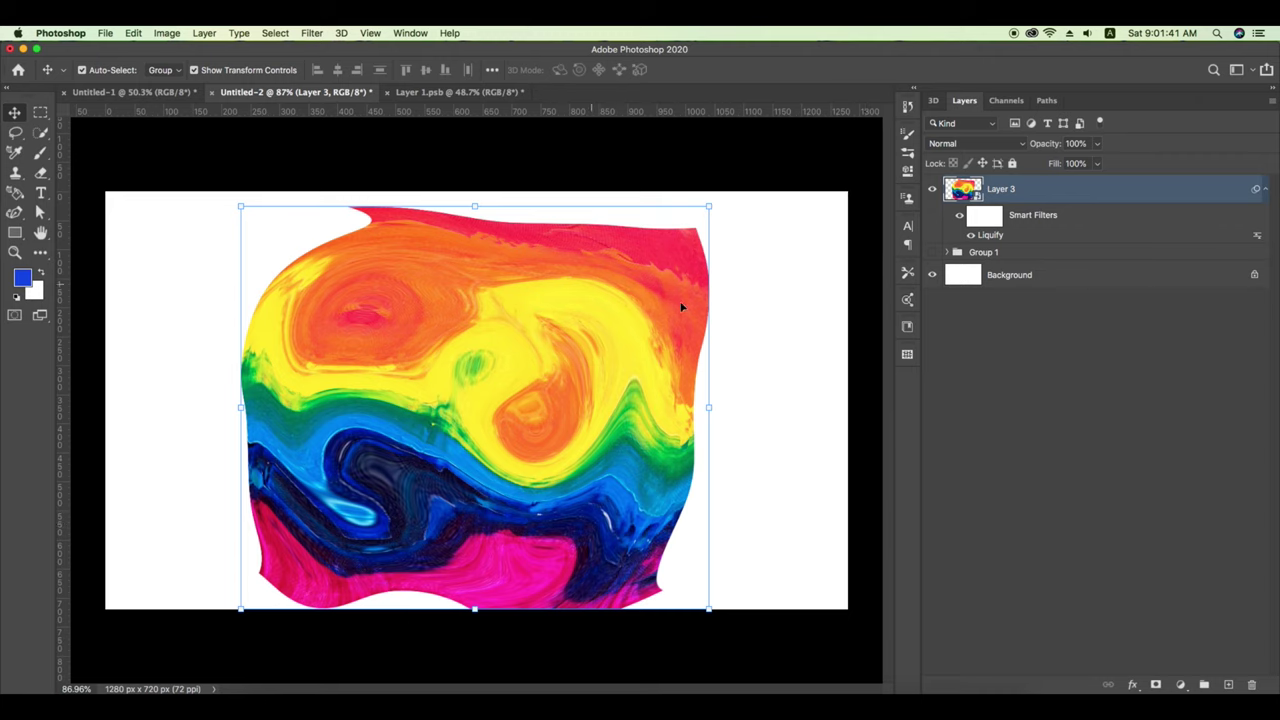
- Free-transform Layer 3 to about 256% so the rainbow swirls span the whole canvas
key("ctrl+t")
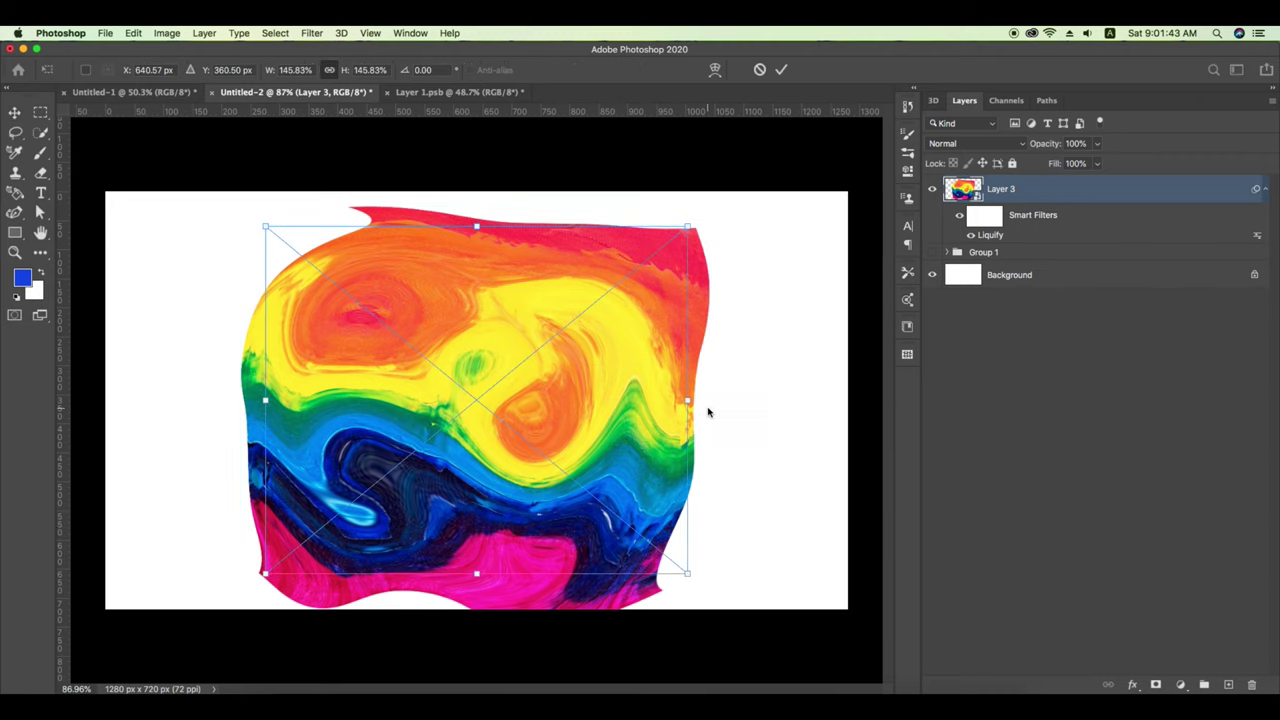
left_click_drag(688, 400, 950, 395)
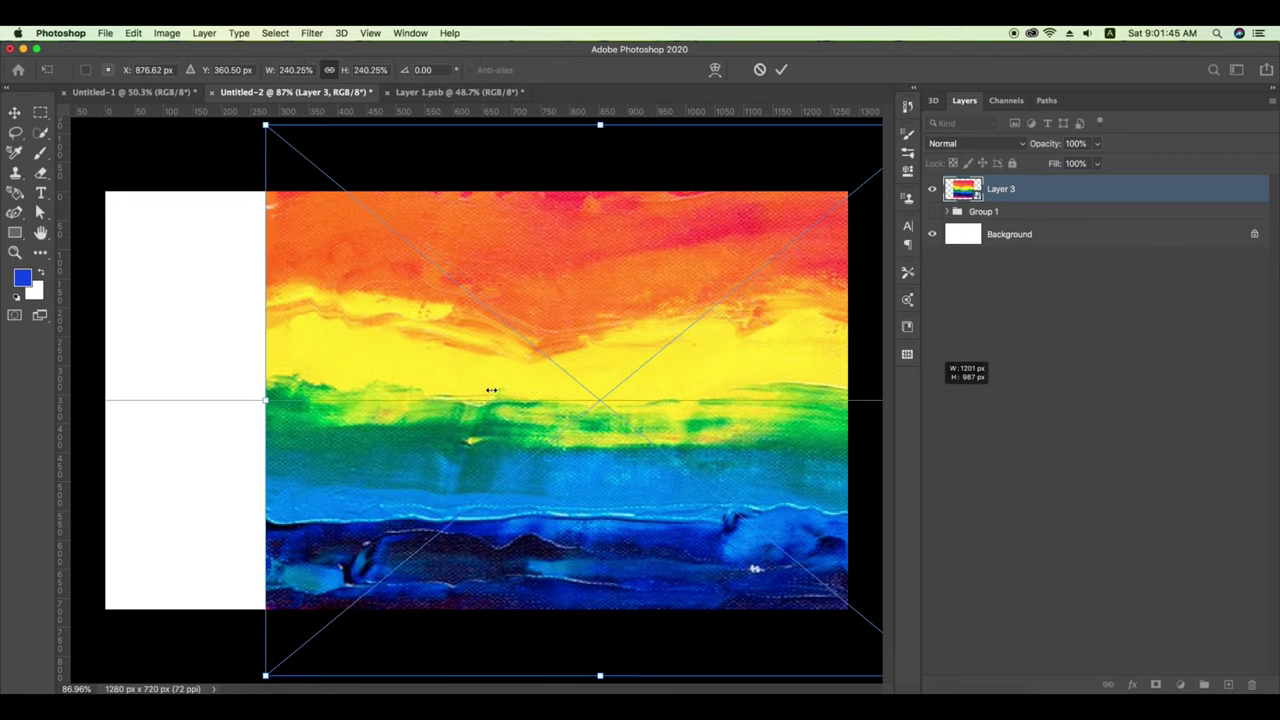
left_click_drag(325, 397, 164, 397)
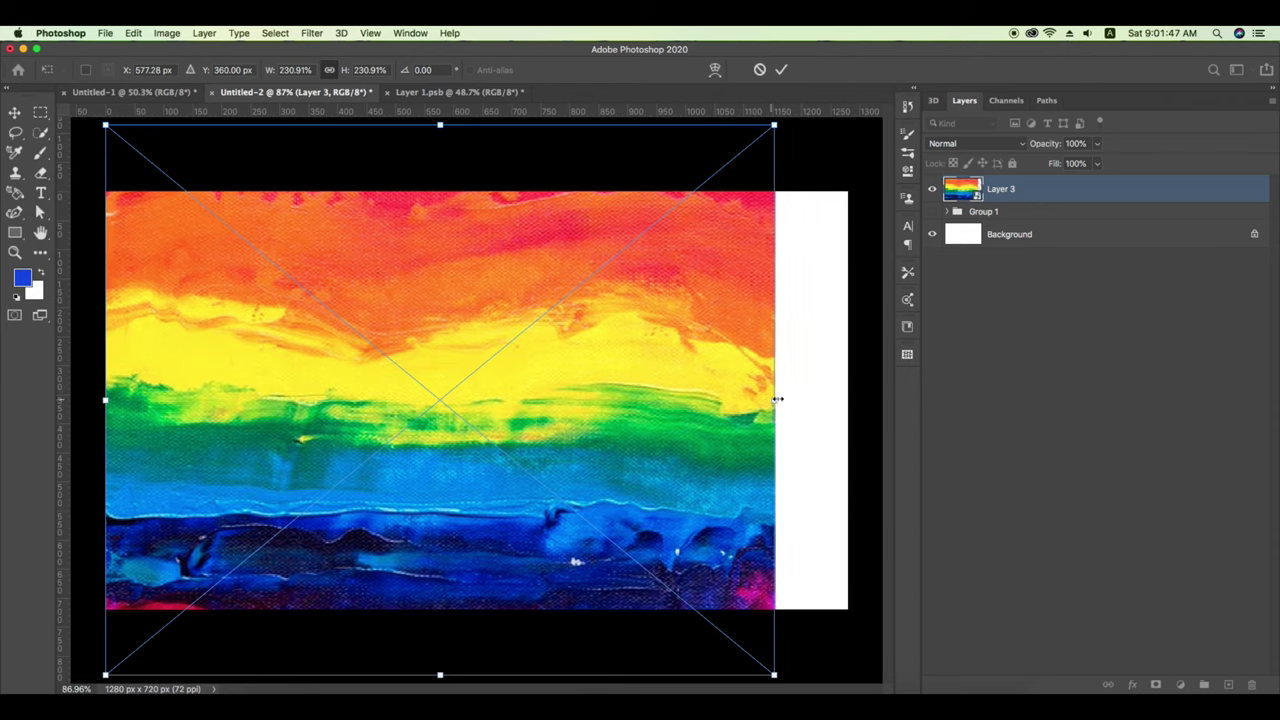
left_click_drag(777, 399, 848, 399)
- Commit Layer 3's scaling and bring up the Pexels results in Chrome
left_click(782, 70)
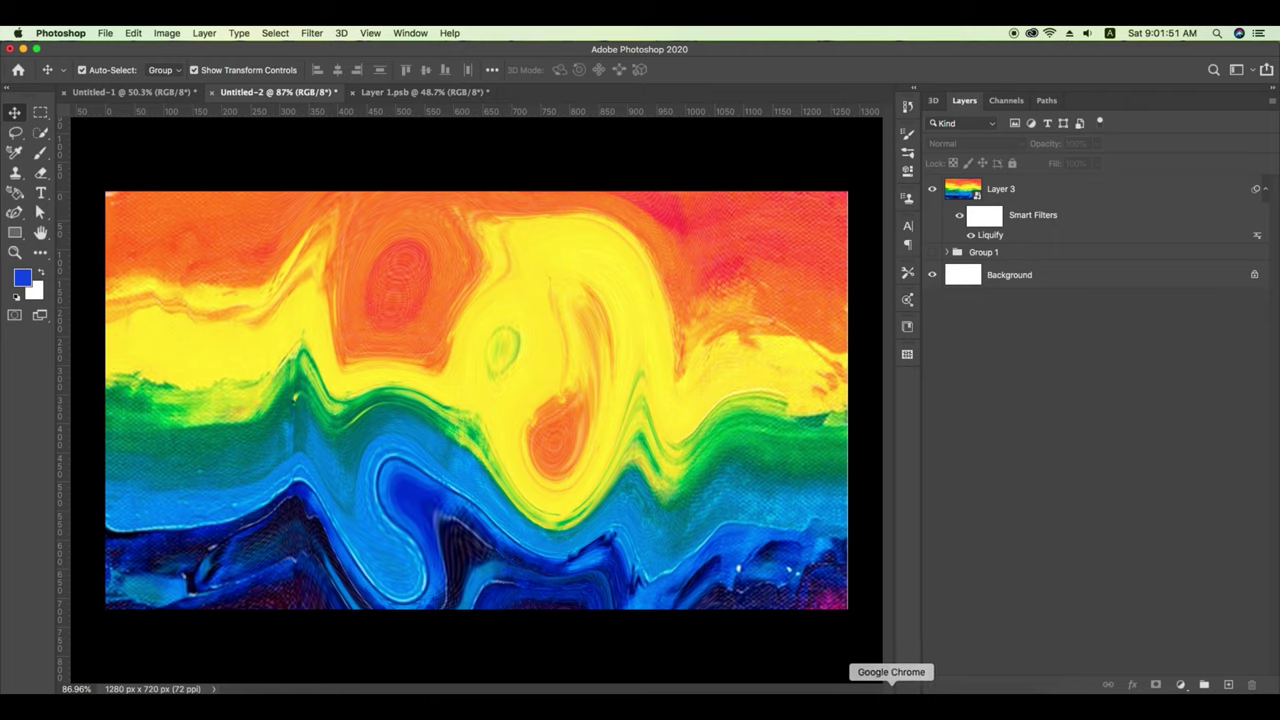
left_click(891, 700)
scroll(600, 300, "down", 5)
scroll(600, 300, "down", 5)
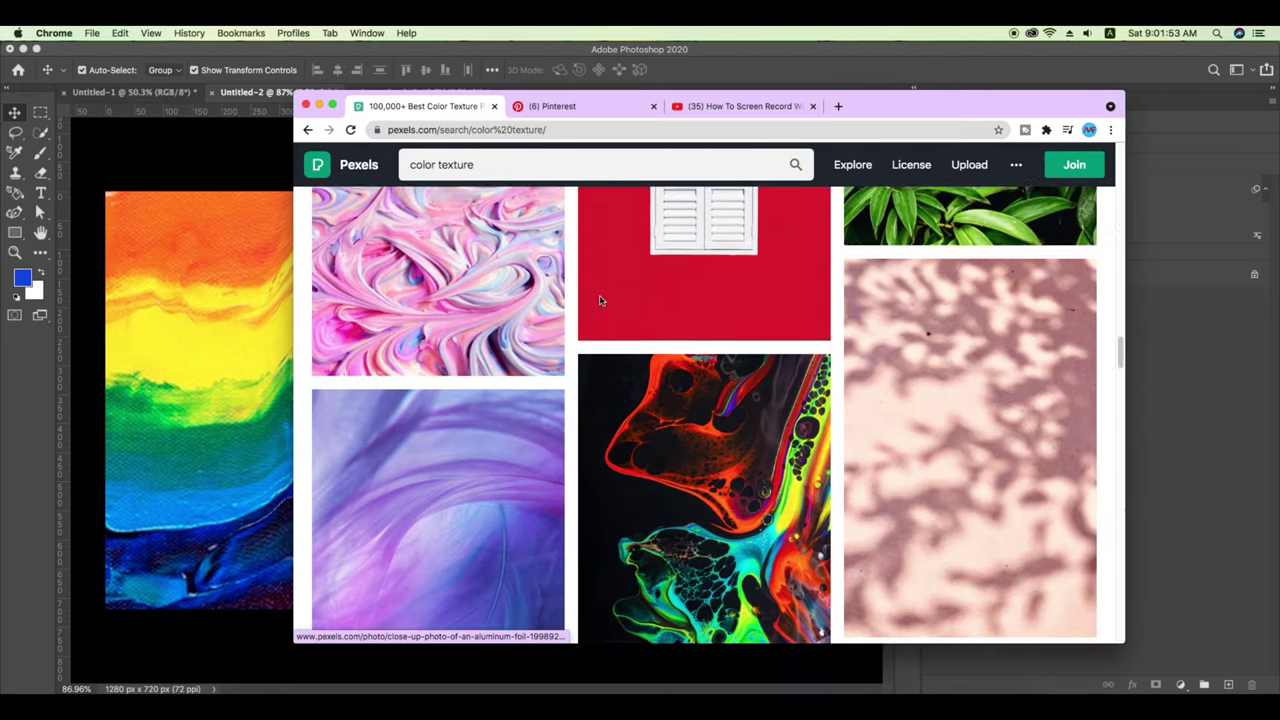
scroll(600, 300, "up", 2)
scroll(600, 300, "up", 3)
- Find the wavy multicolour stripes photo on Pexels and copy the image
scroll(600, 300, "up", 5)
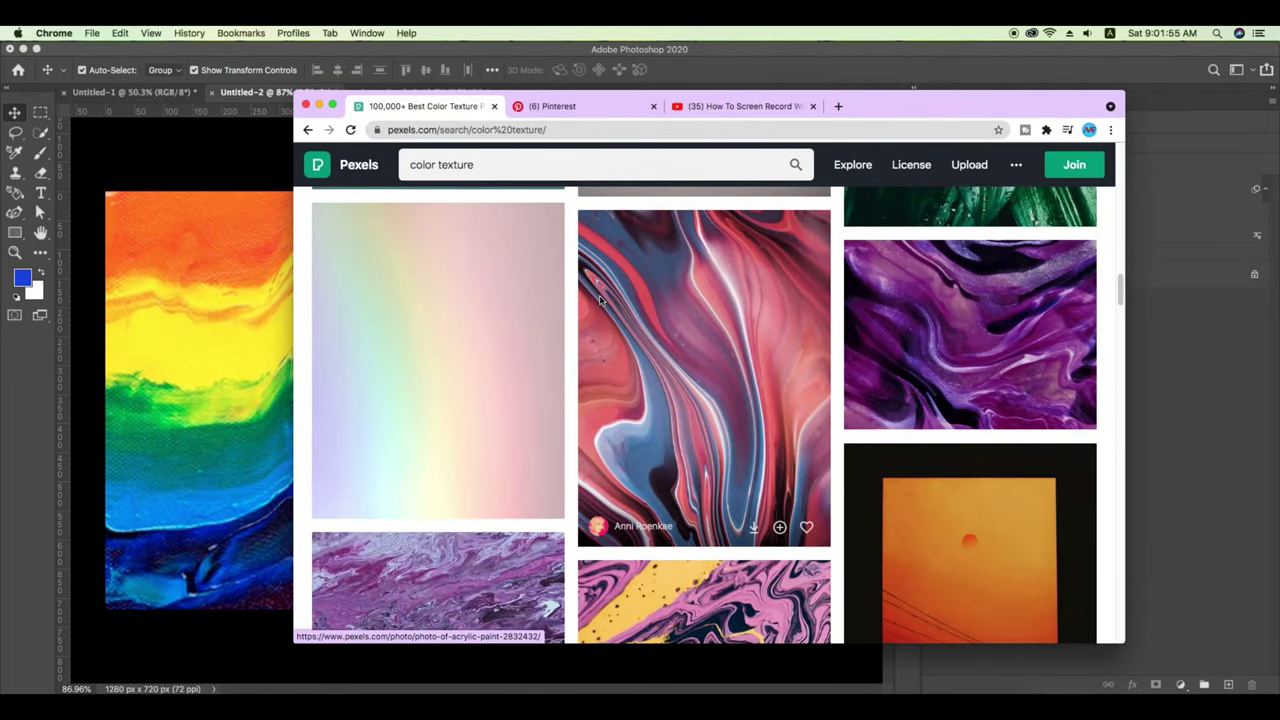
scroll(600, 298, "down", 3)
scroll(600, 298, "down", 3)
scroll(600, 298, "down", 5)
scroll(599, 295, "down", 5)
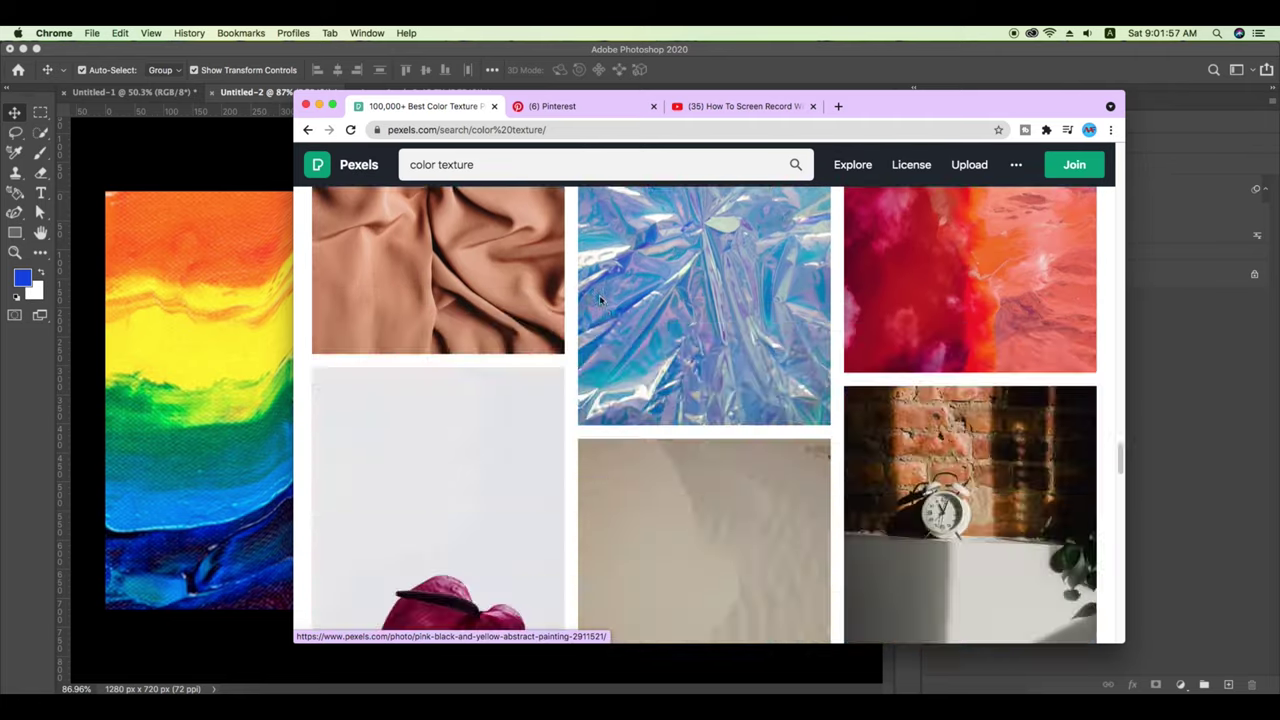
scroll(600, 299, "up", 5)
scroll(600, 300, "up", 3)
scroll(600, 305, "up", 3)
right_click(683, 287)
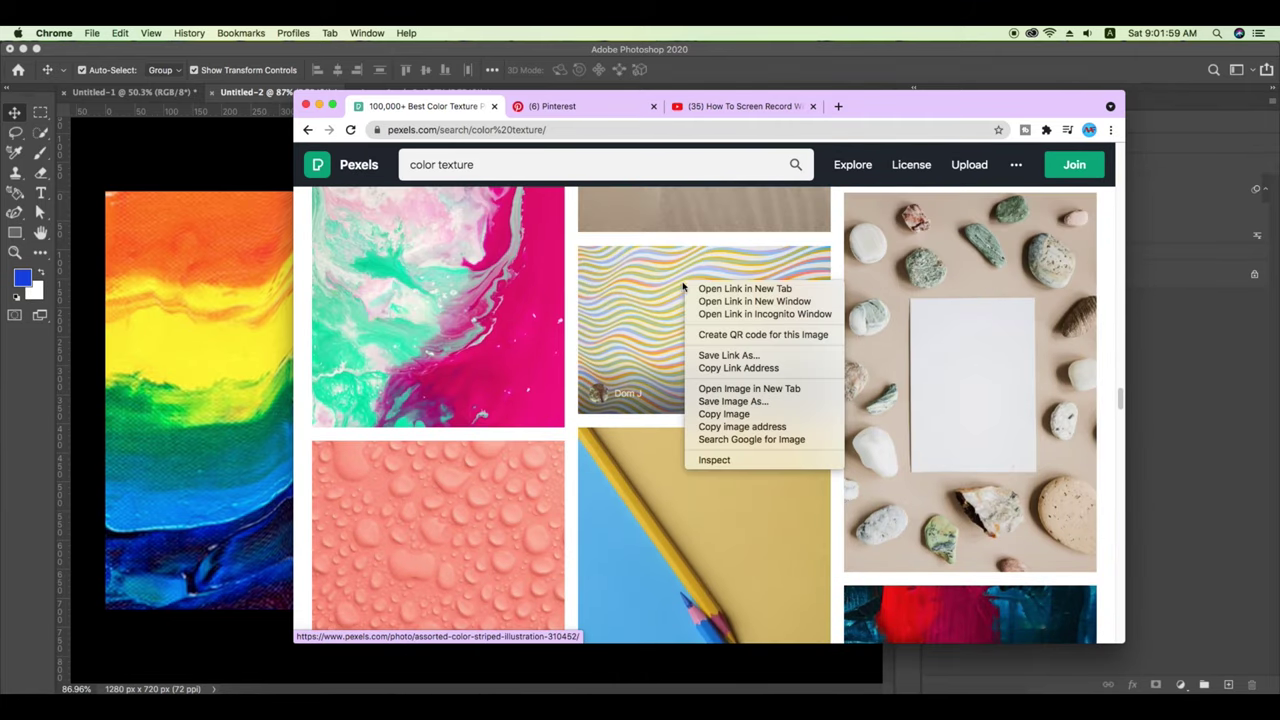
left_click(723, 413)
- Paste the stripes image as Layer 4, convert it to a smart object and scale it to 199.16%
left_click(40, 366)
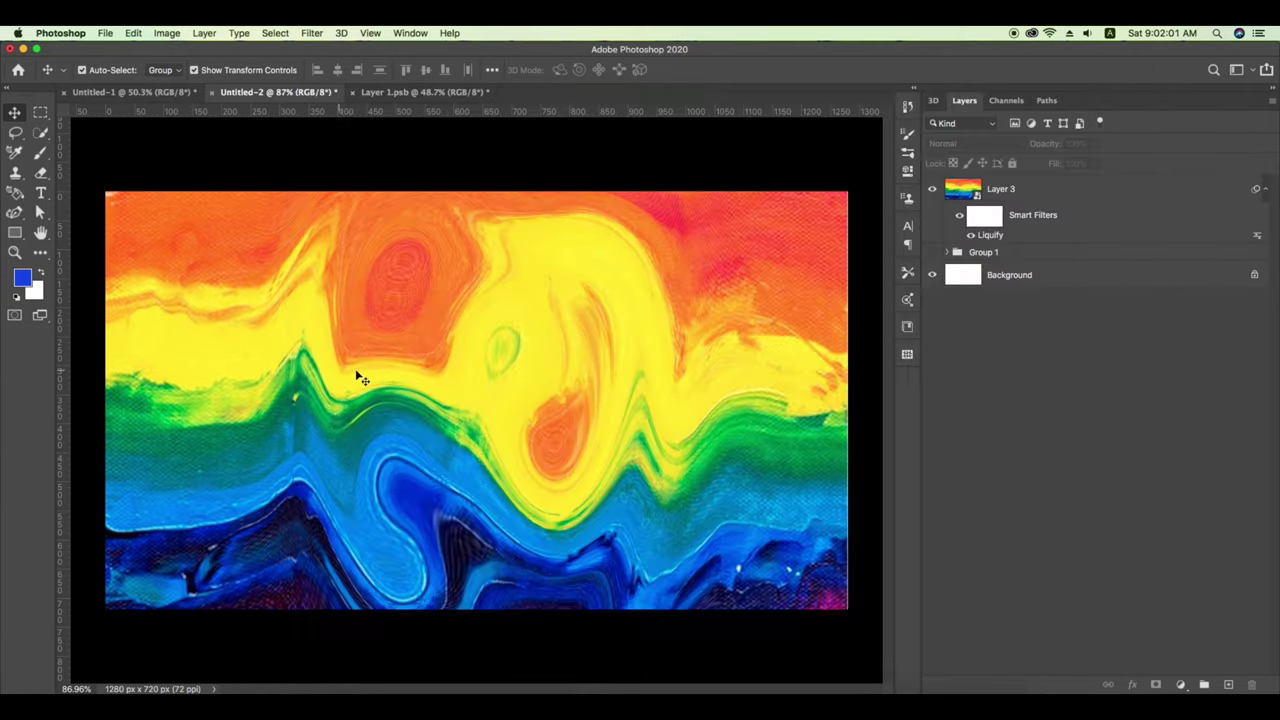
key("ctrl+v")
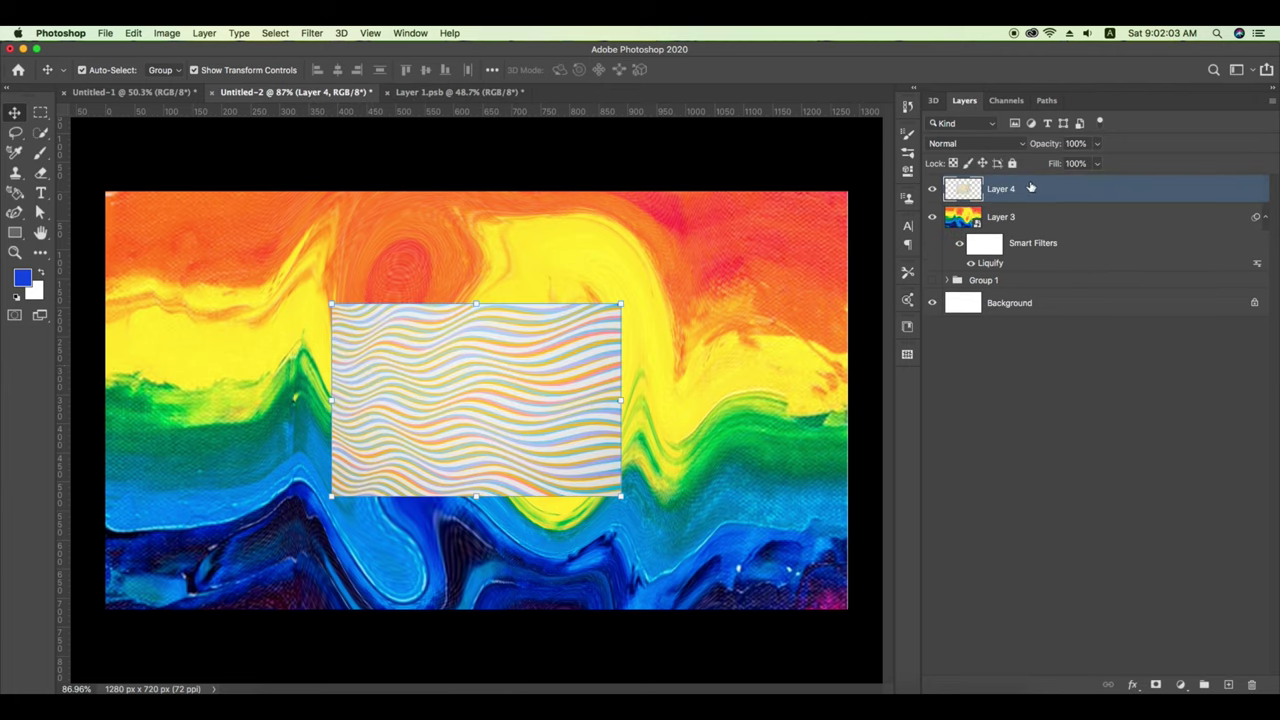
right_click(1031, 188)
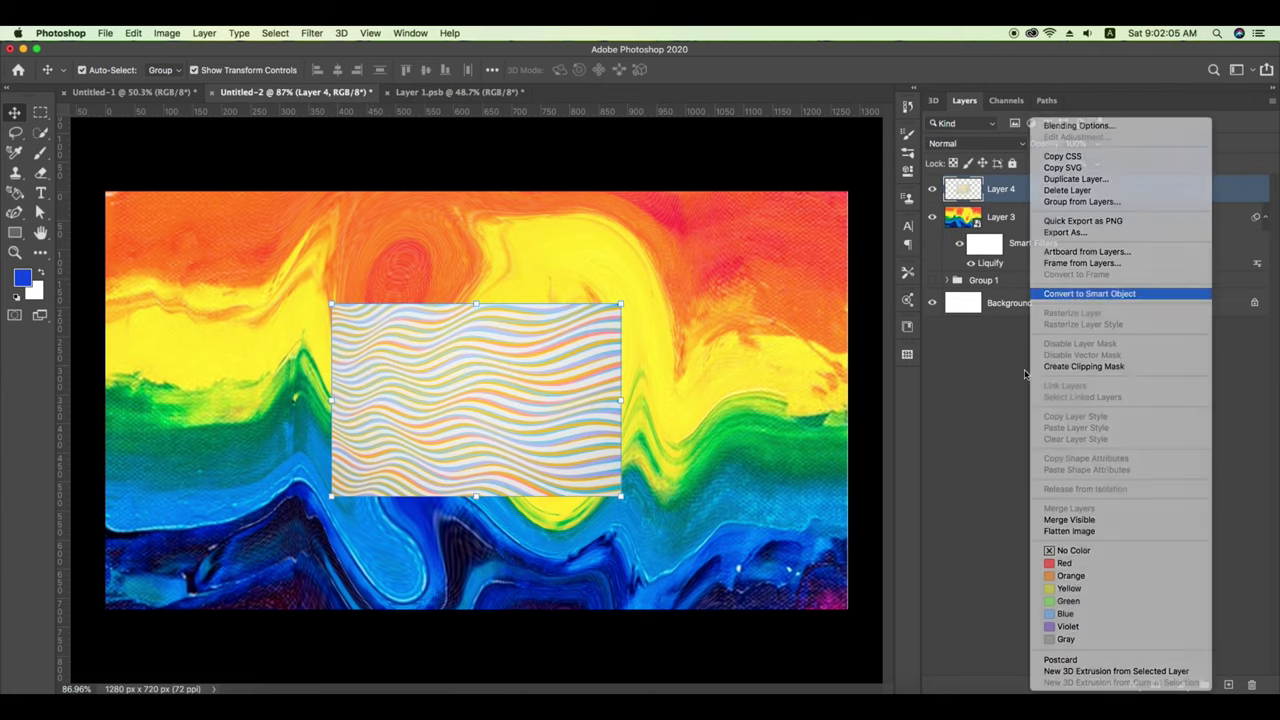
left_click(1089, 293)
left_click_drag(620, 400, 908, 390)
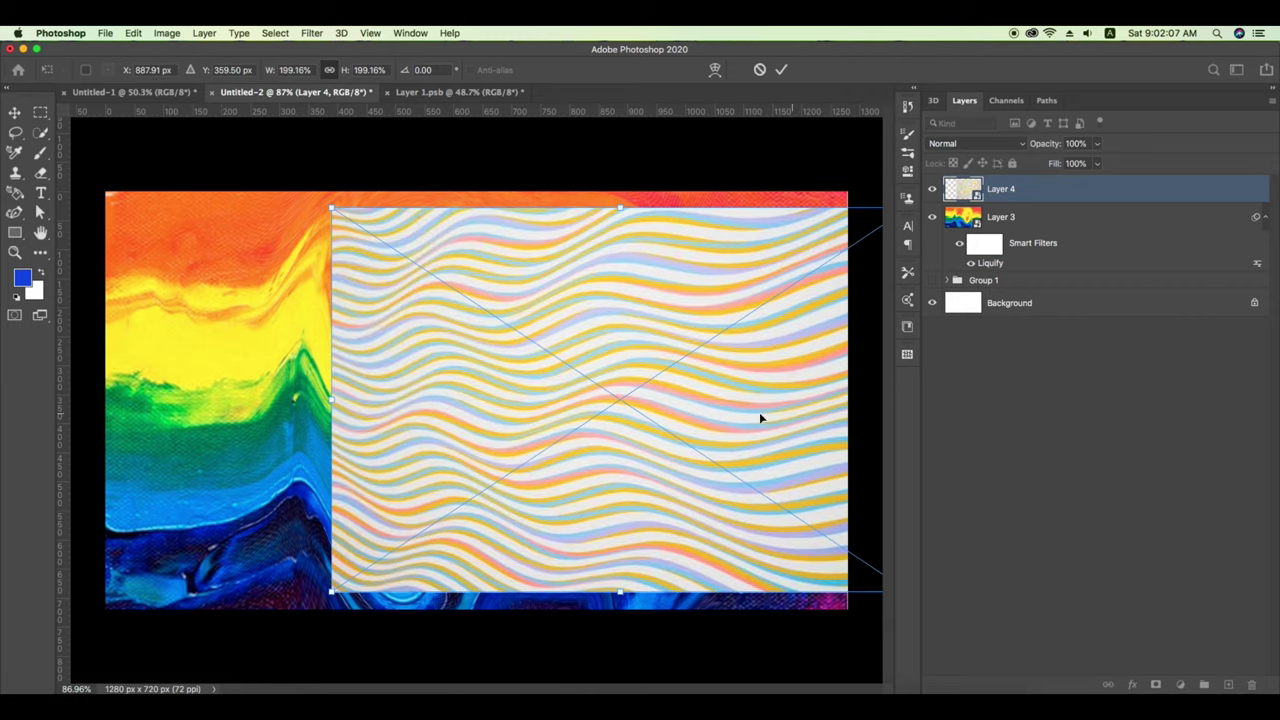
mouse_move(691, 381)
left_mouse_down()
mouse_move(539, 380)
mouse_move(563, 428)
left_mouse_up()
left_click(785, 70)
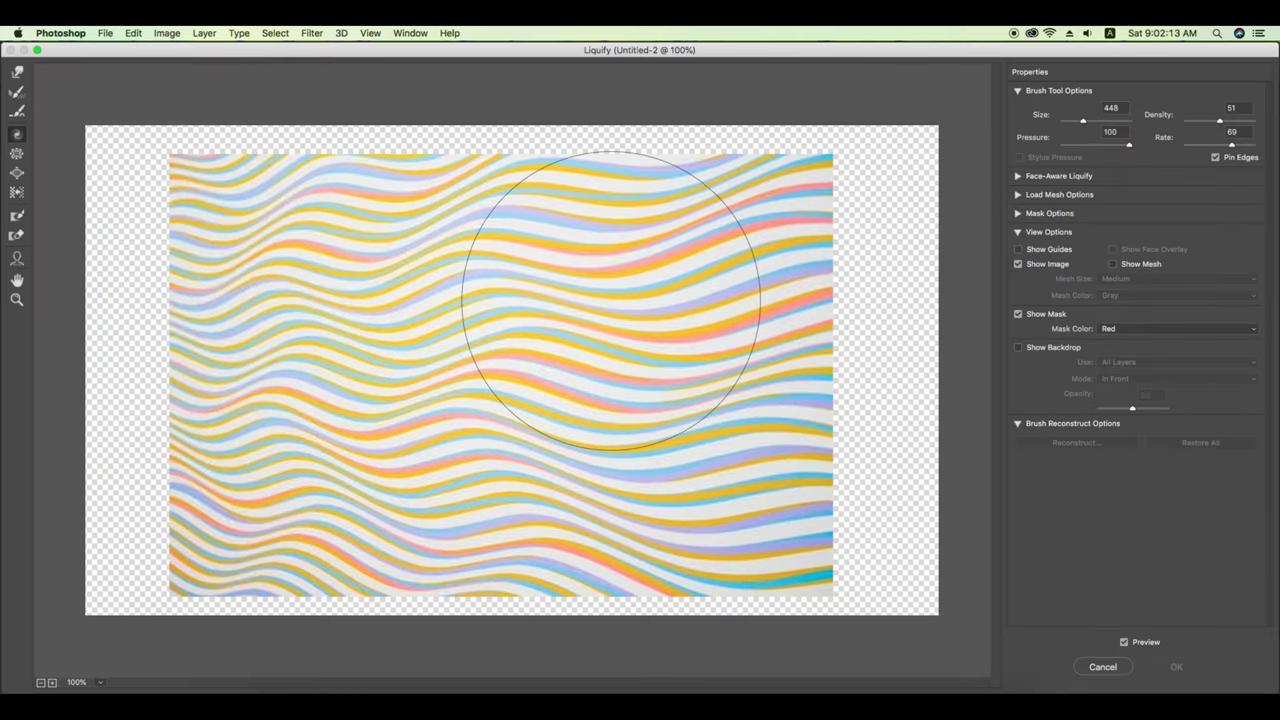
- Swirl and warp the stripes with Liquify across the left, middle and top-left areas
mouse_move(520, 330)
left_mouse_down()
mouse_move(295, 310)
mouse_move(63, 130)
left_mouse_up()
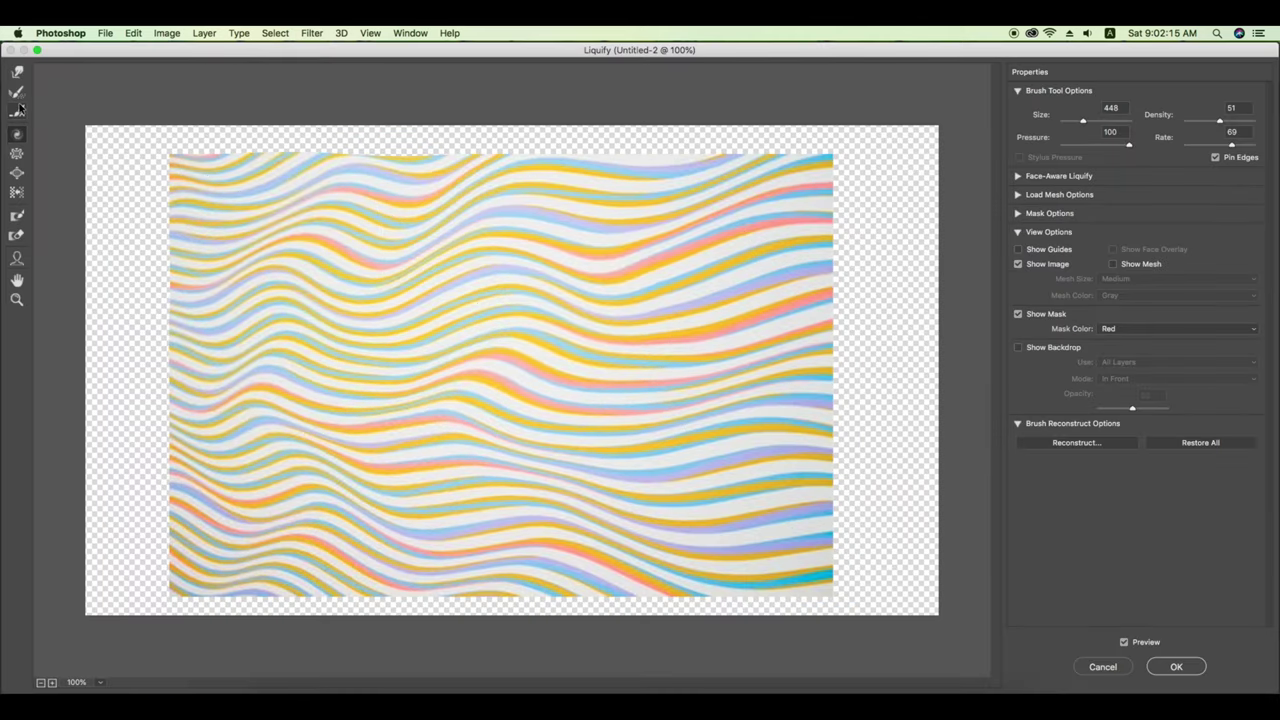
mouse_move(202, 212)
left_mouse_down()
mouse_move(337, 543)
mouse_move(271, 200)
mouse_move(320, 463)
mouse_move(542, 665)
mouse_move(737, 214)
mouse_move(757, 300)
mouse_move(605, 662)
mouse_move(586, 200)
mouse_move(643, 243)
mouse_move(757, 243)
mouse_move(775, 570)
mouse_move(443, 157)
mouse_move(429, 300)
mouse_move(394, 229)
mouse_move(255, 275)
mouse_move(186, 194)
mouse_move(200, 491)
mouse_move(271, 557)
mouse_move(424, 282)
mouse_move(590, 614)
mouse_move(686, 614)
mouse_move(503, 520)
mouse_move(471, 634)
left_mouse_up()
mouse_move(464, 214)
left_mouse_down()
mouse_move(229, 271)
mouse_move(243, 129)
left_mouse_up()
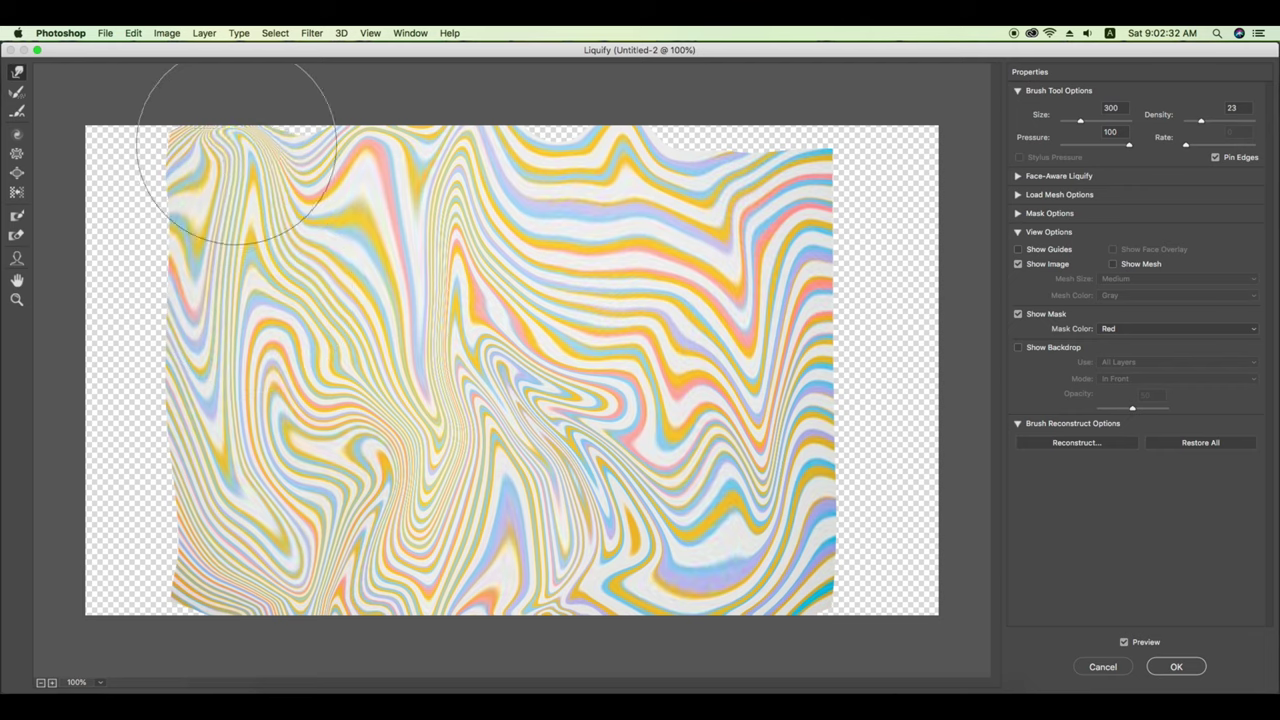
left_click(1165, 666)
left_click_drag(765, 405, 873, 408)
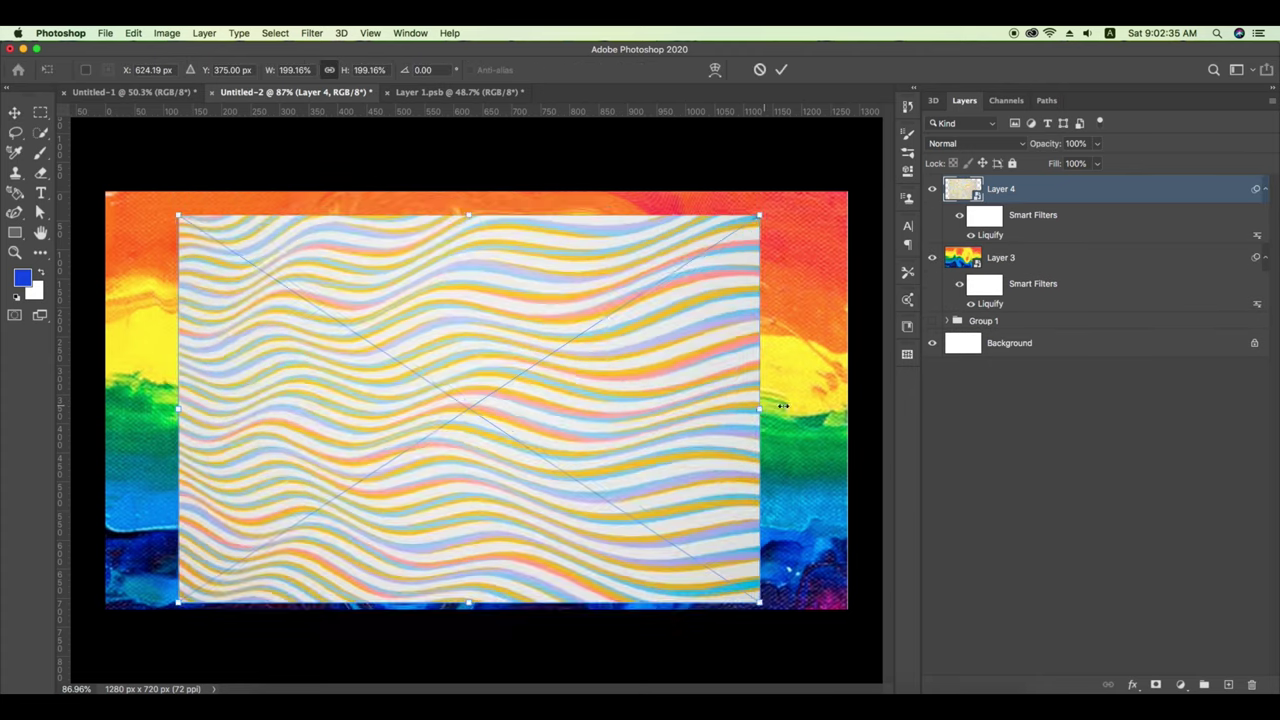
left_click(781, 70)
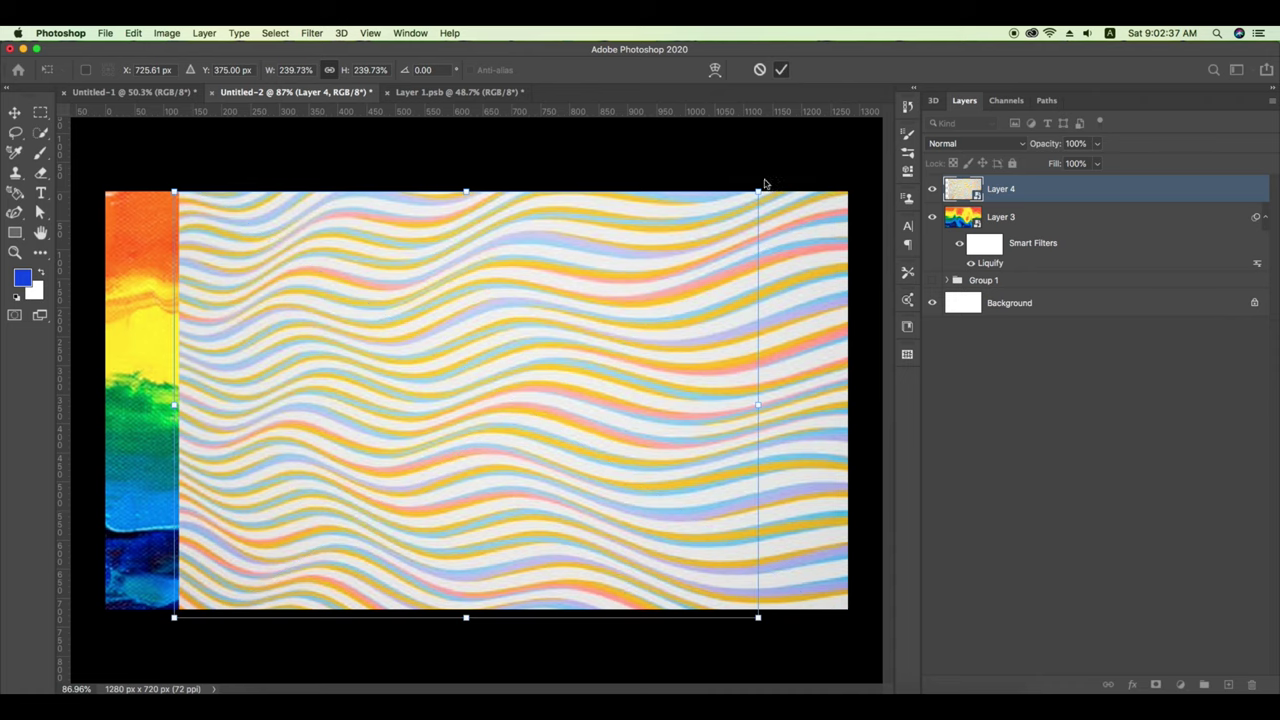
mouse_move(697, 425)
left_mouse_down()
mouse_move(677, 446)
mouse_move(581, 454)
left_mouse_up()
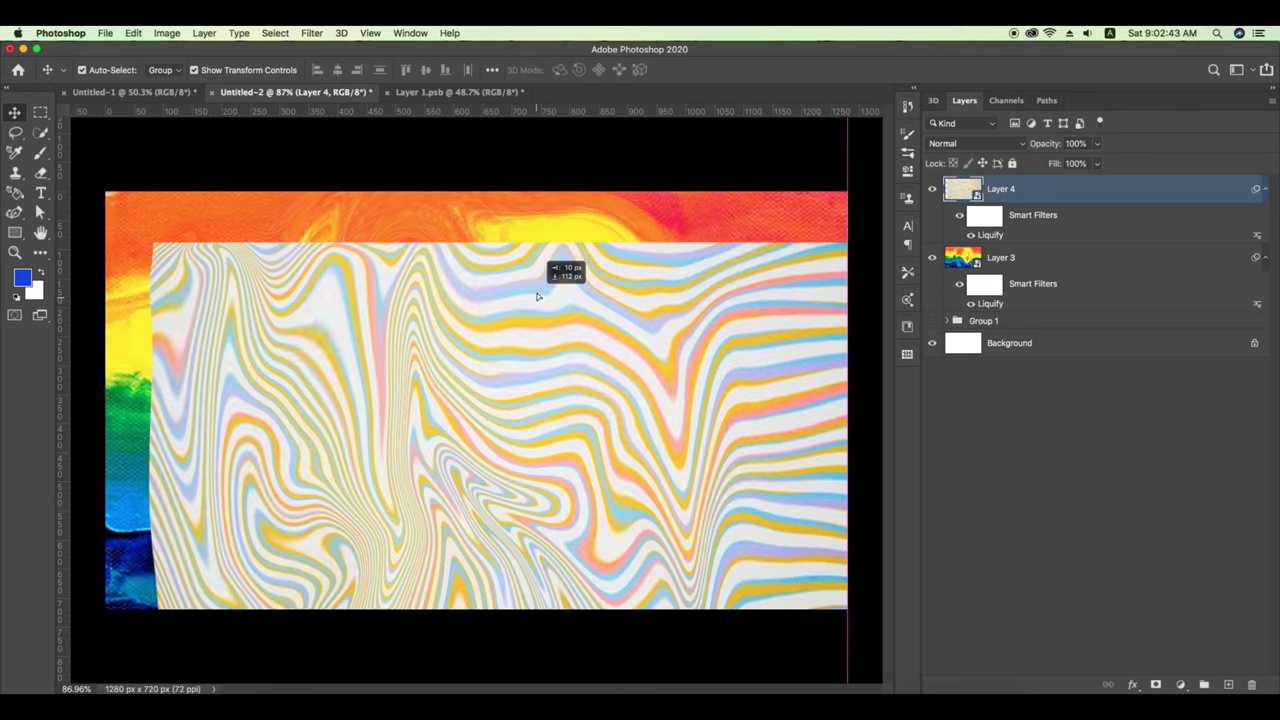
left_click_drag(526, 375, 526, 350)
left_click(932, 188)
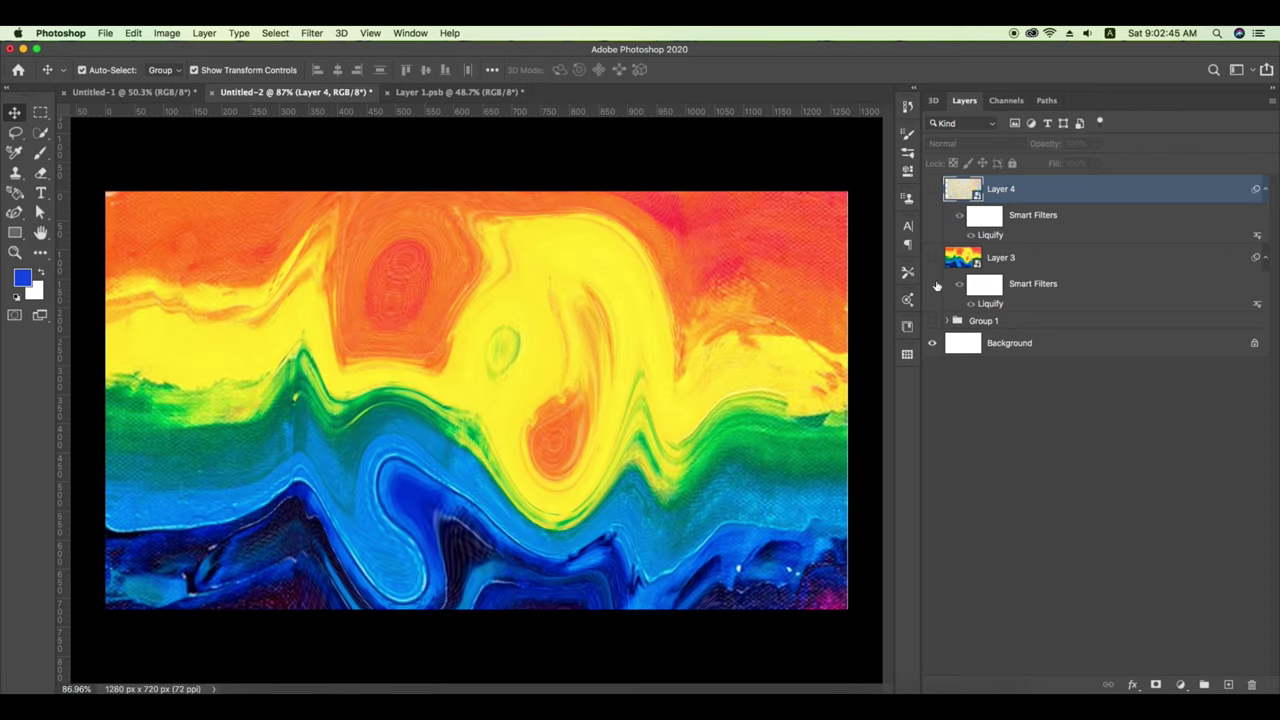
left_click(932, 257)
left_click(932, 320)
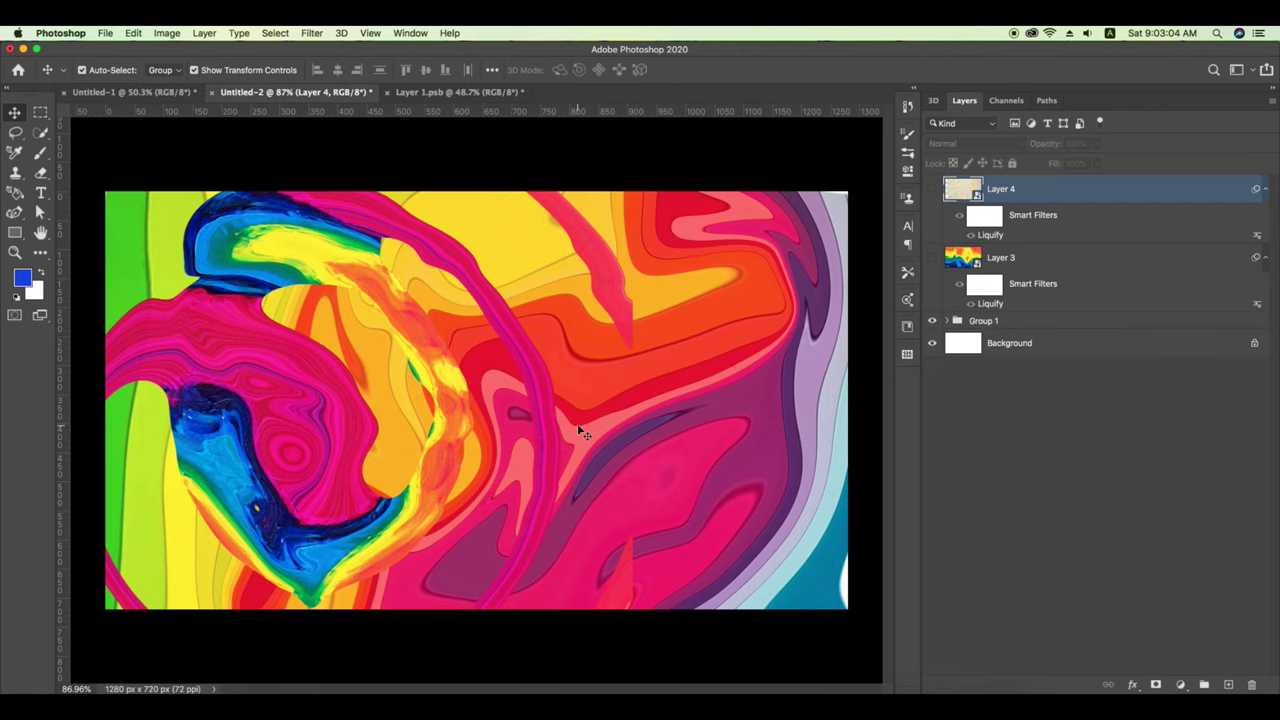
mouse_move(259, 400)
left_mouse_down()
mouse_move(329, 400)
mouse_move(259, 400)
left_mouse_up()
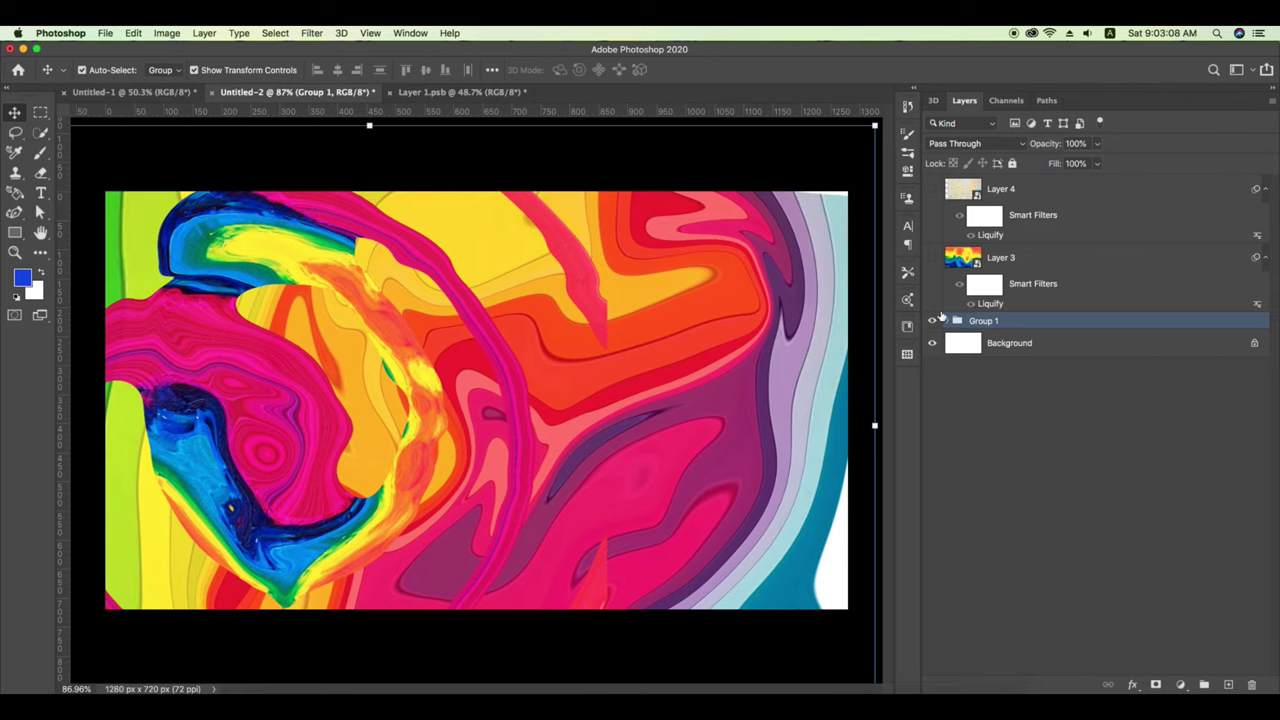
left_click(946, 321)
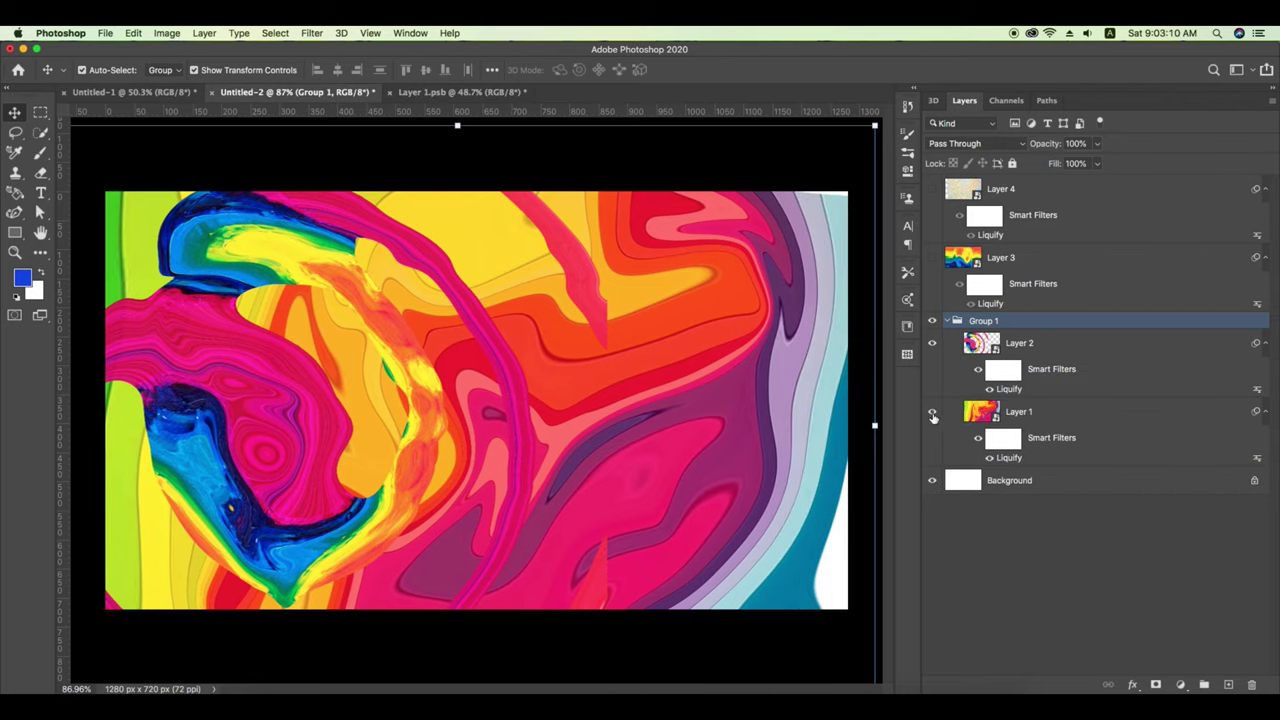
left_click(960, 415)
left_click(932, 412)
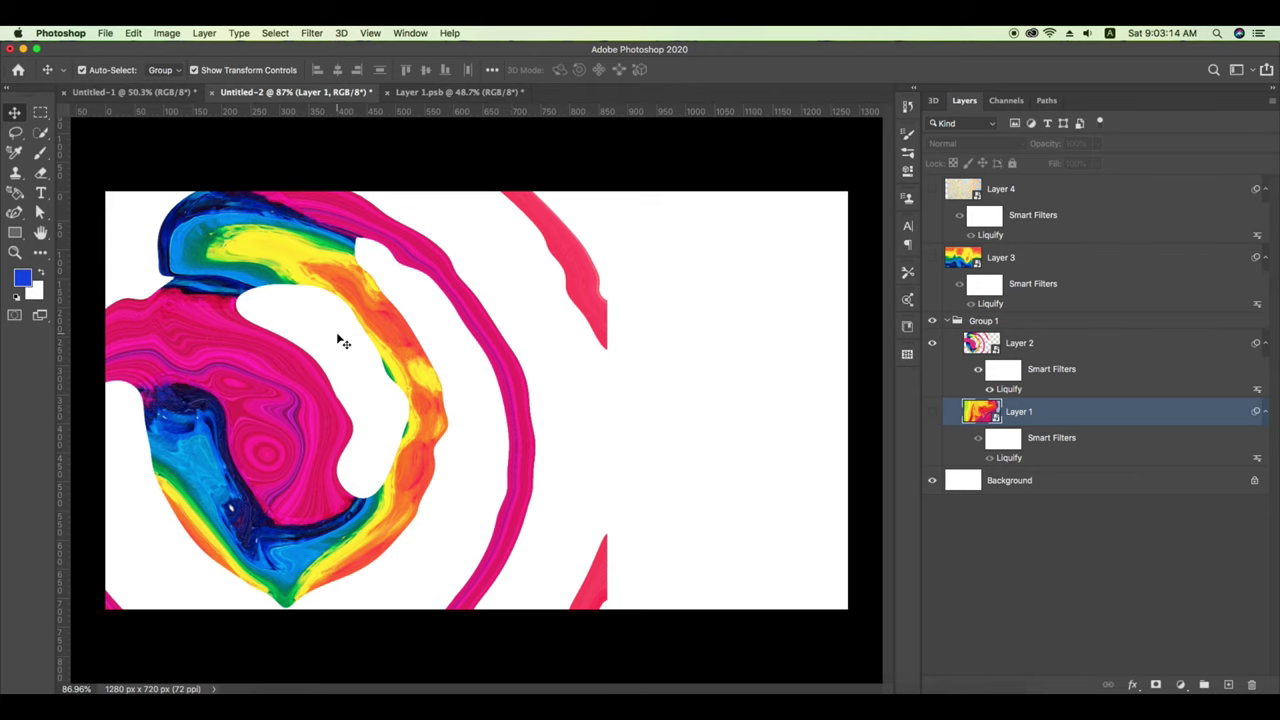
left_click(932, 412)
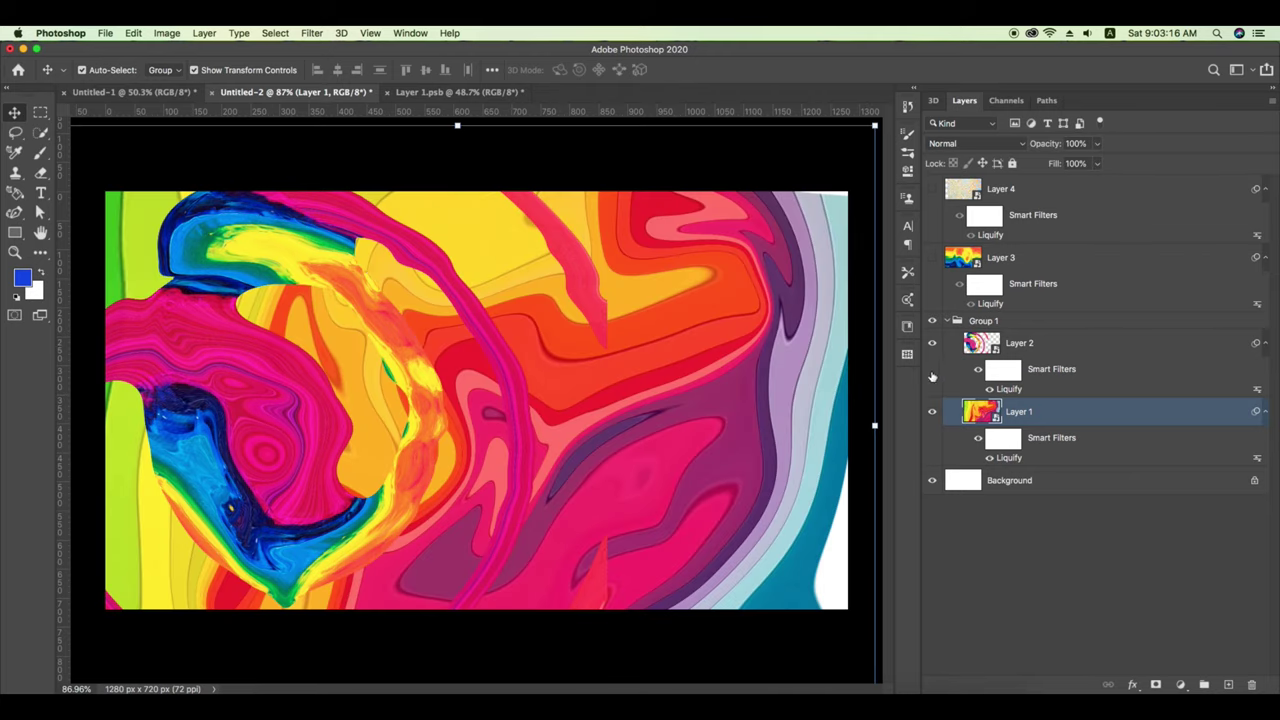
left_click(947, 322)
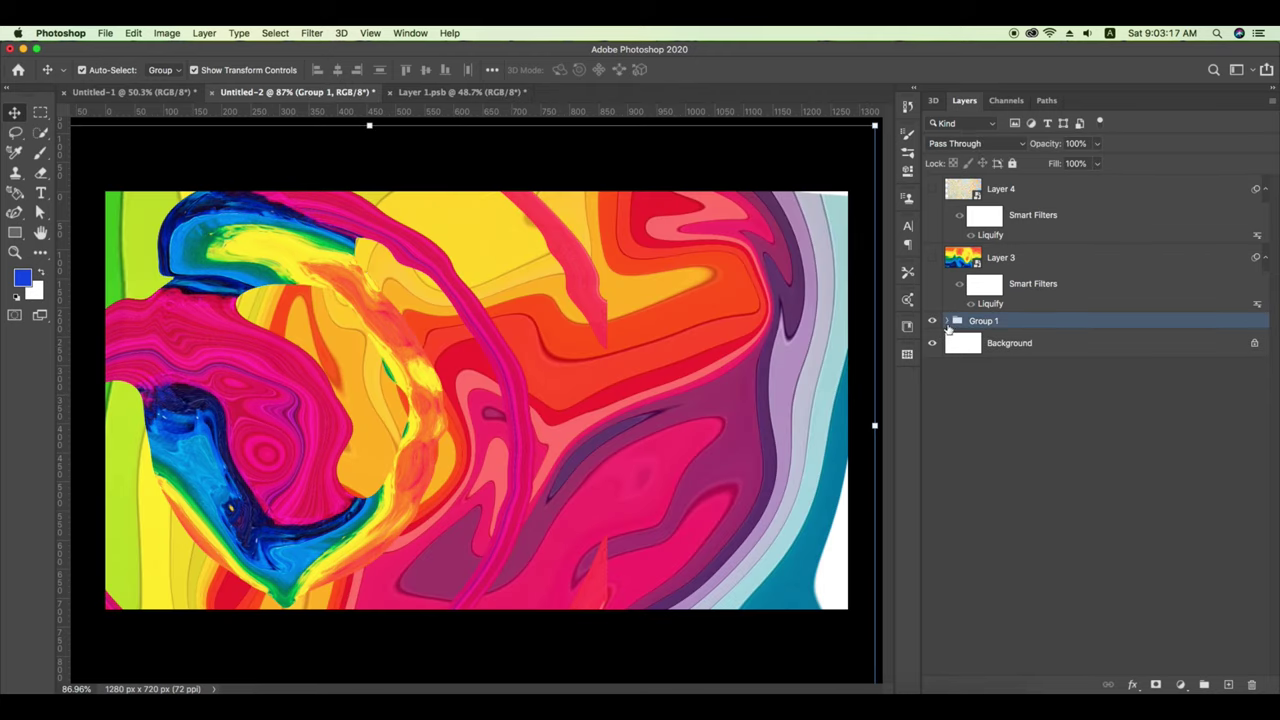
- In the Layer 1.psb poster, inspect Group 1's layers, then hide Group 1
left_click(473, 93)
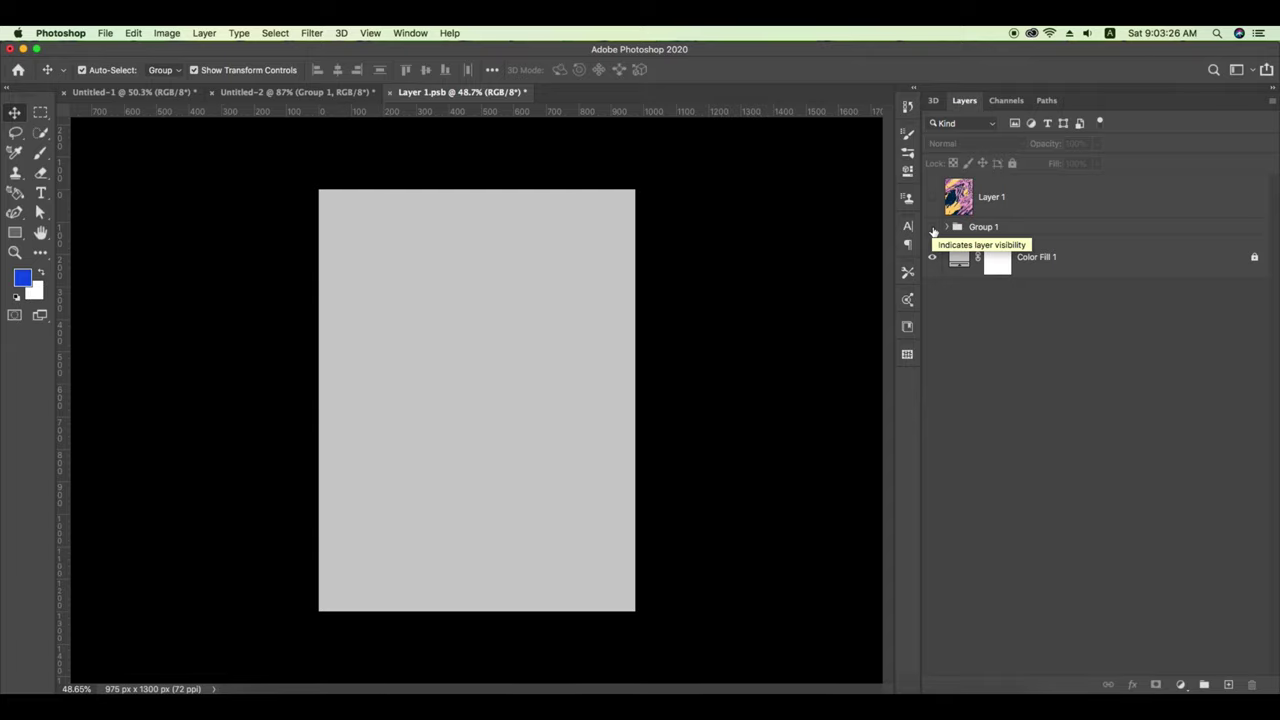
left_click(932, 228)
left_click(948, 228)
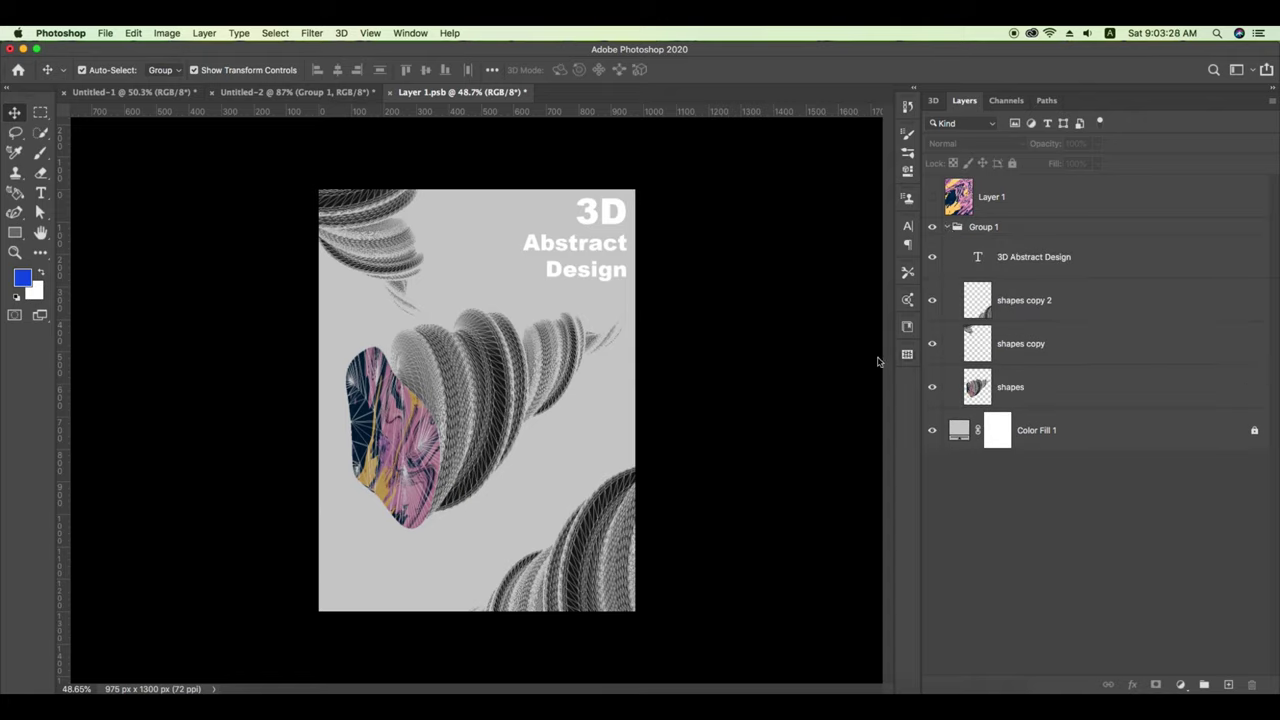
left_click(949, 228)
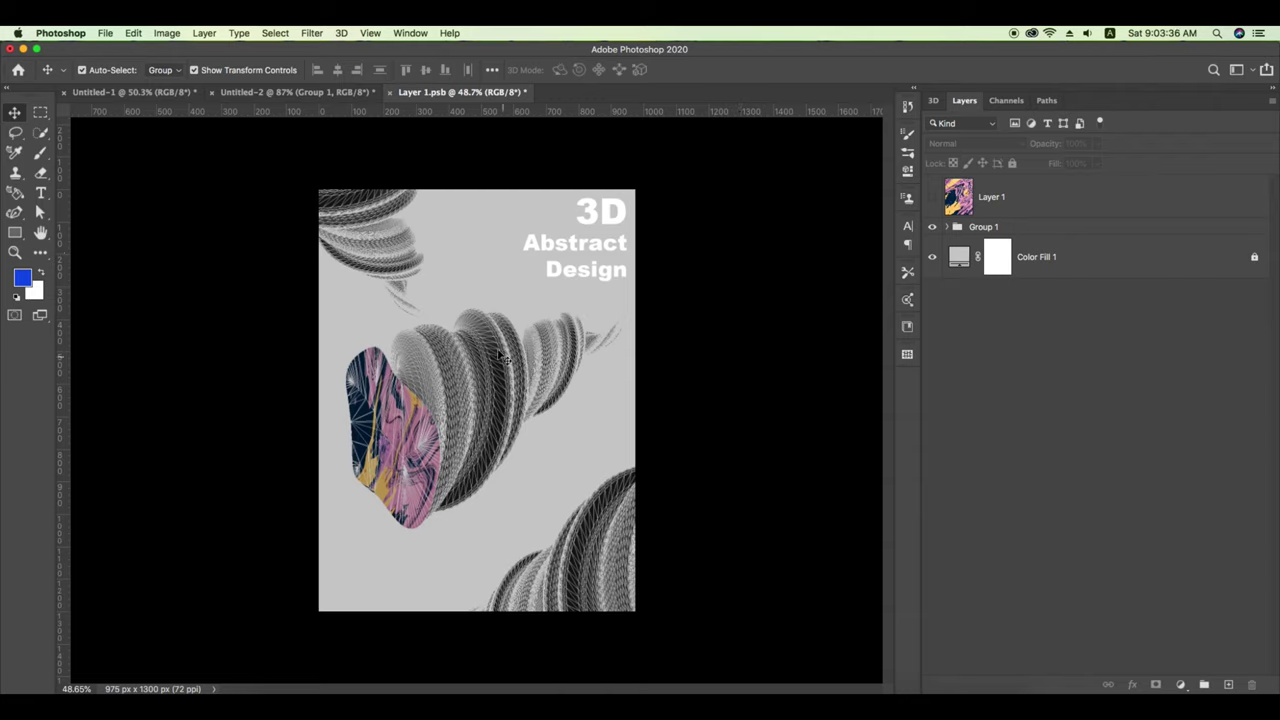
left_click(932, 228)
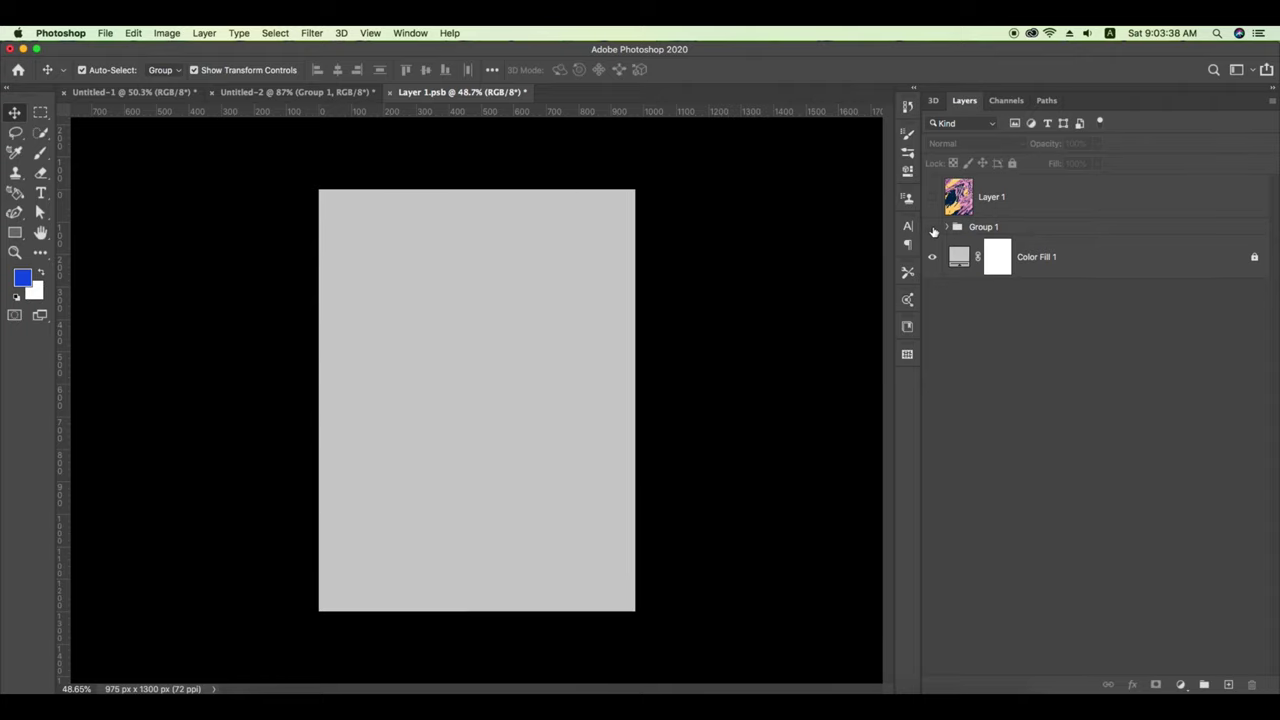
- Convert the marbled Layer 1 into a smart object
left_click(1005, 199)
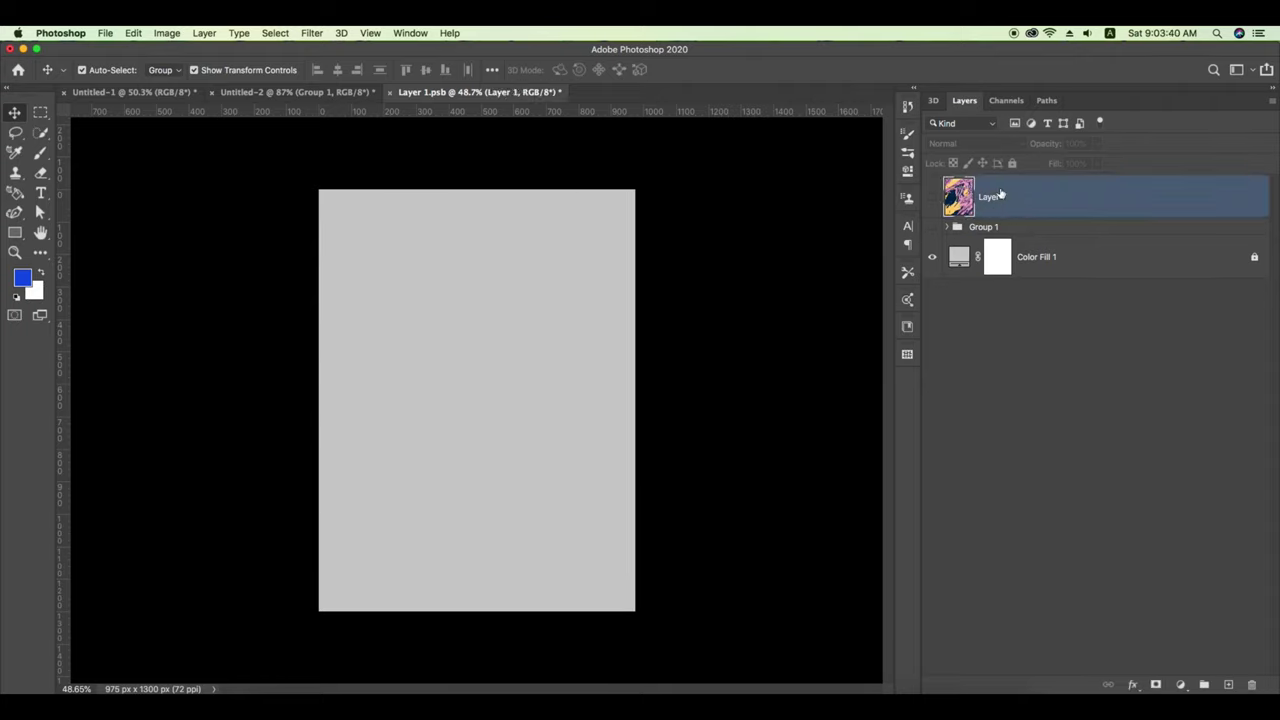
right_click(1000, 195)
left_click(1065, 295)
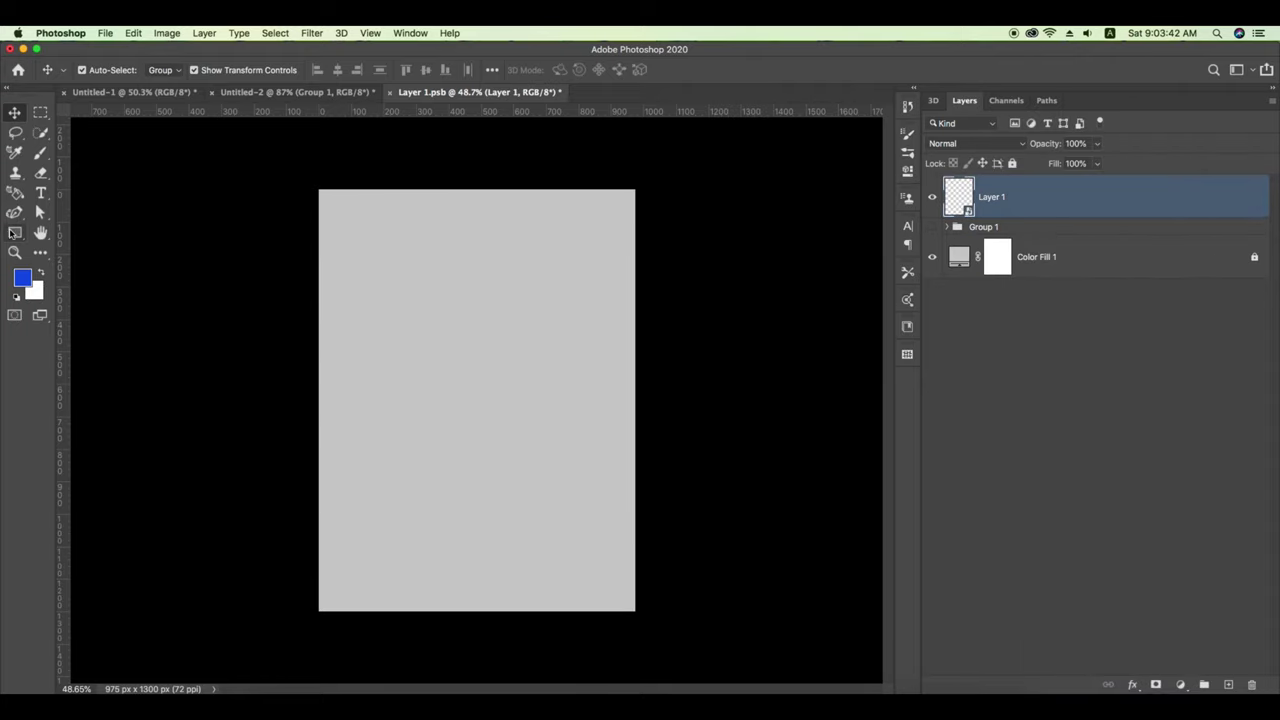
right_click(14, 233)
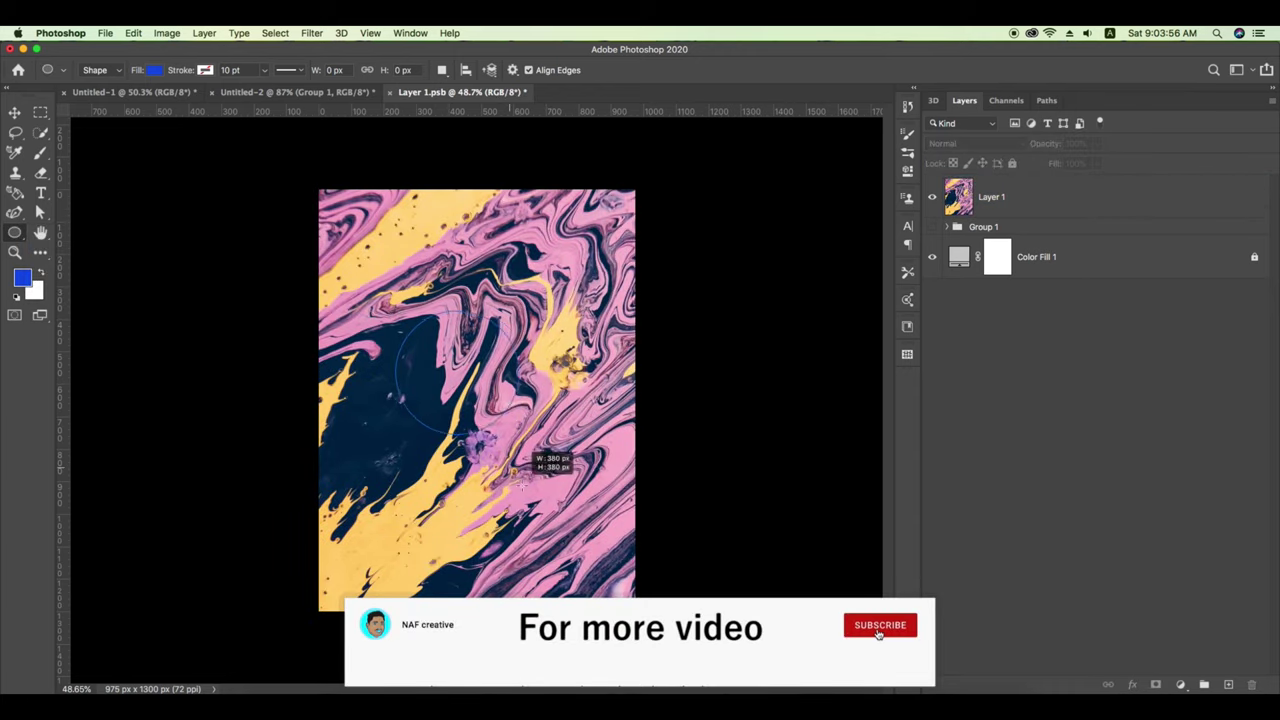
- Draw a 574 px ellipse and clip the marbled Layer 1 to it
left_click_drag(522, 484, 582, 497)
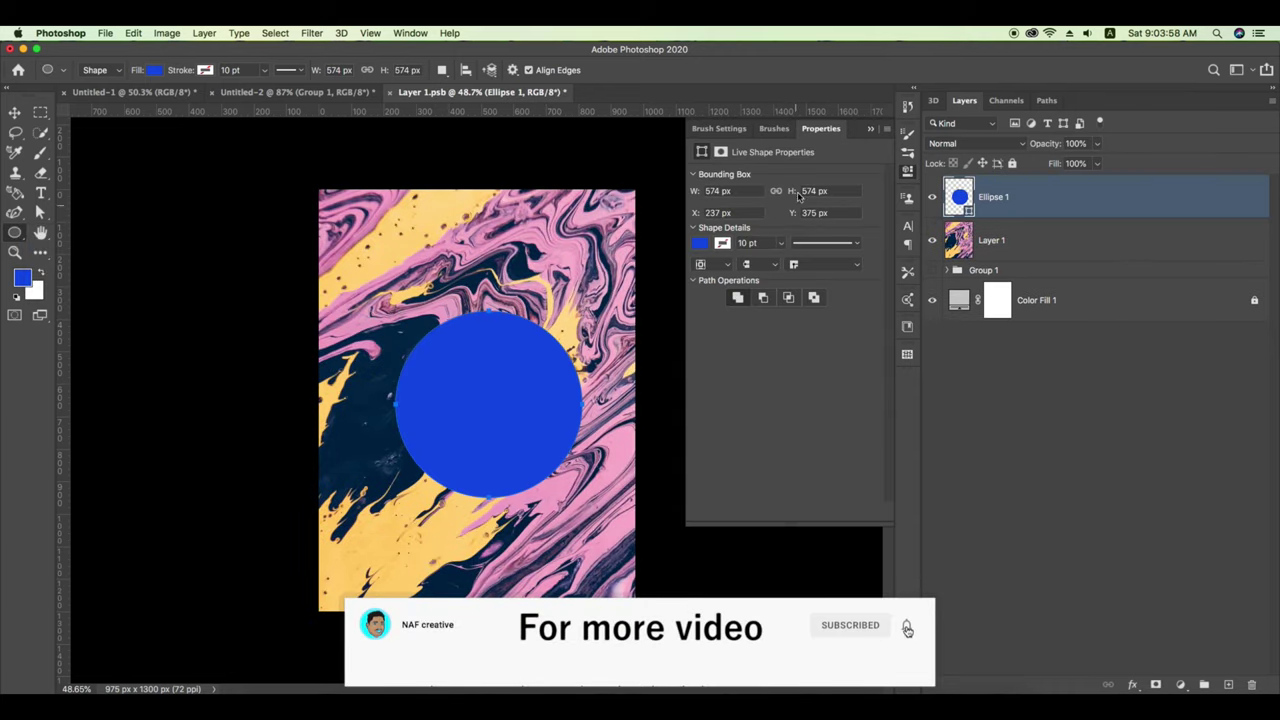
left_click(870, 128)
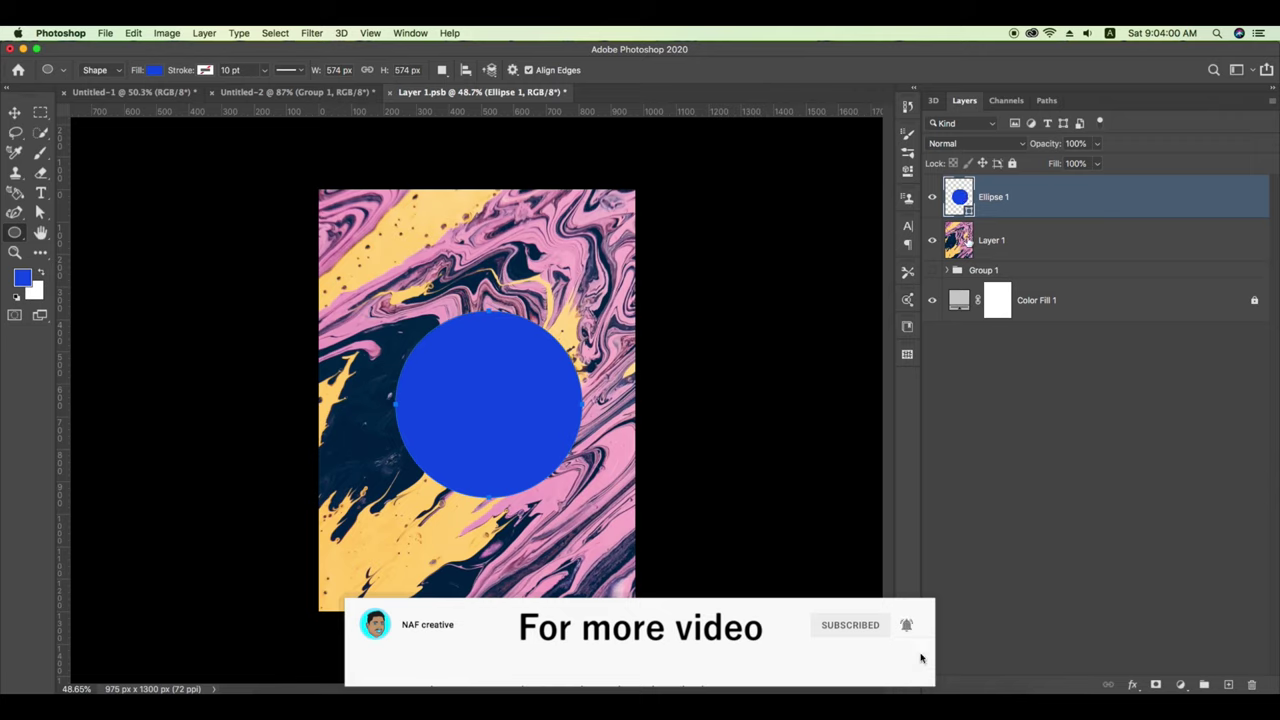
left_click_drag(965, 243, 963, 200)
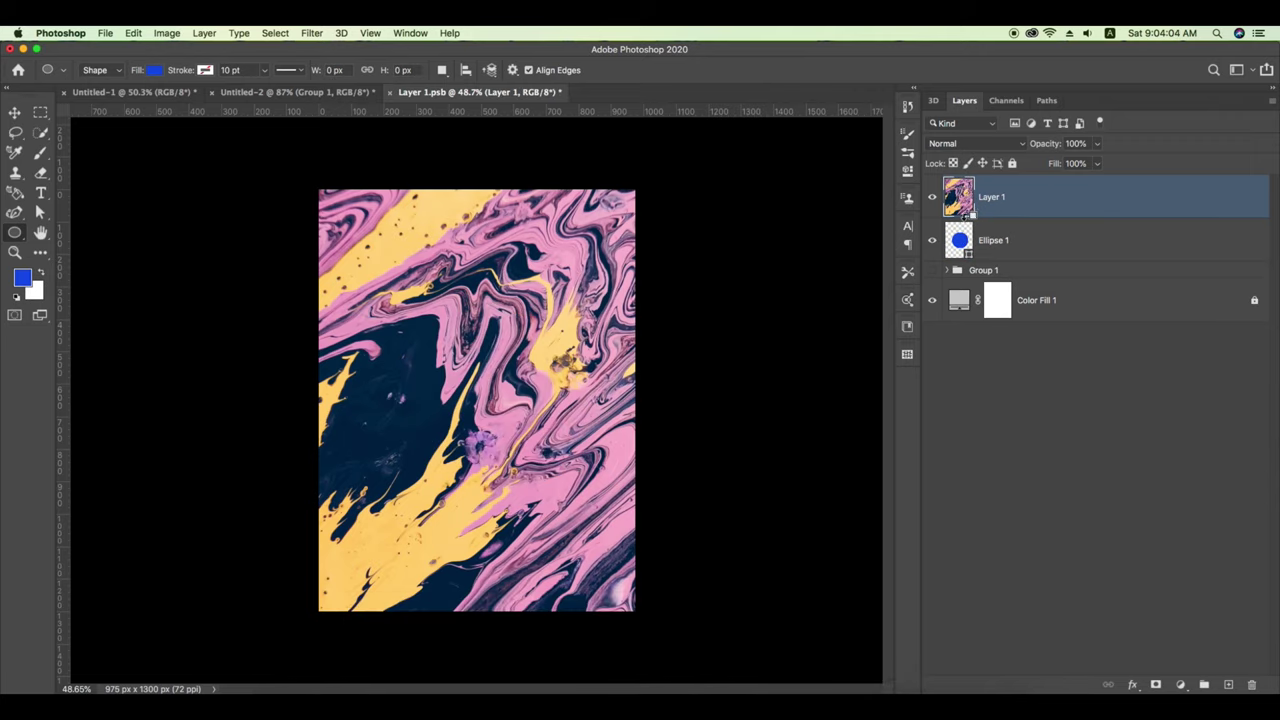
left_click(966, 218, "alt")
- Rasterize and merge the circle and marble into one layer named c, nudged up 12 px
left_click(1044, 237, "shift")
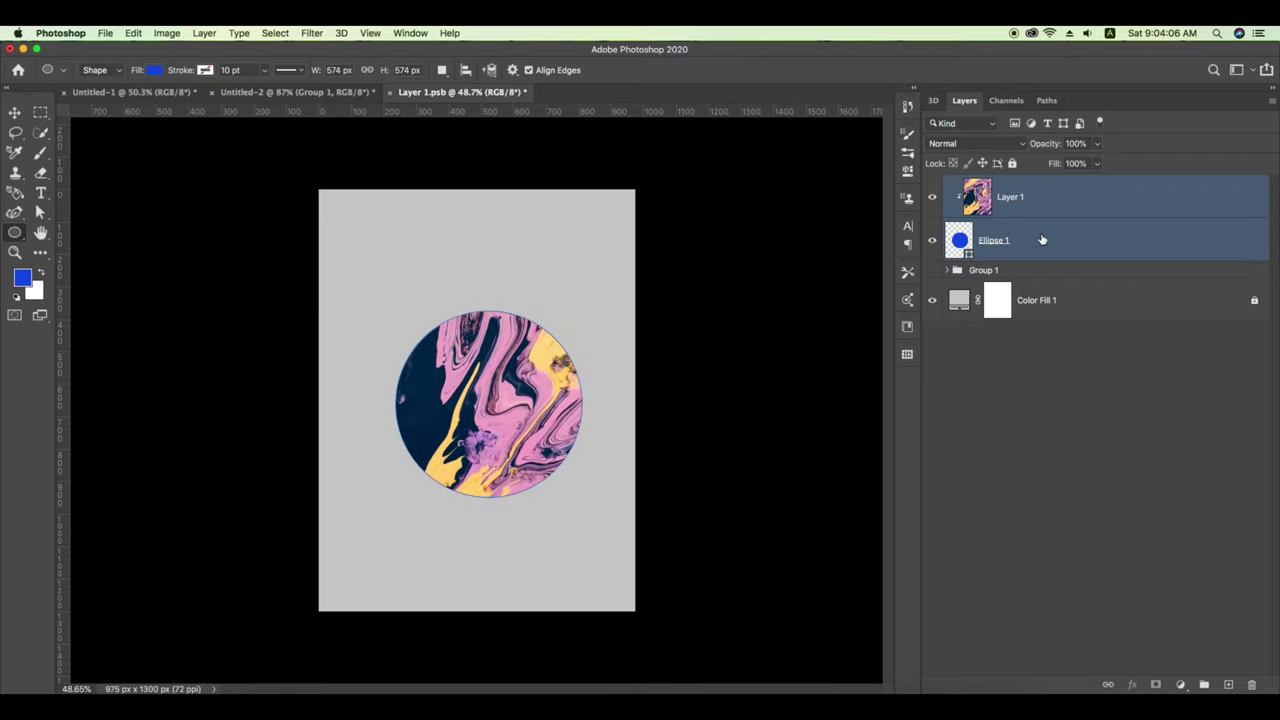
right_click(1041, 237)
left_click(1075, 313)
right_click(1044, 260)
left_click(1100, 508)
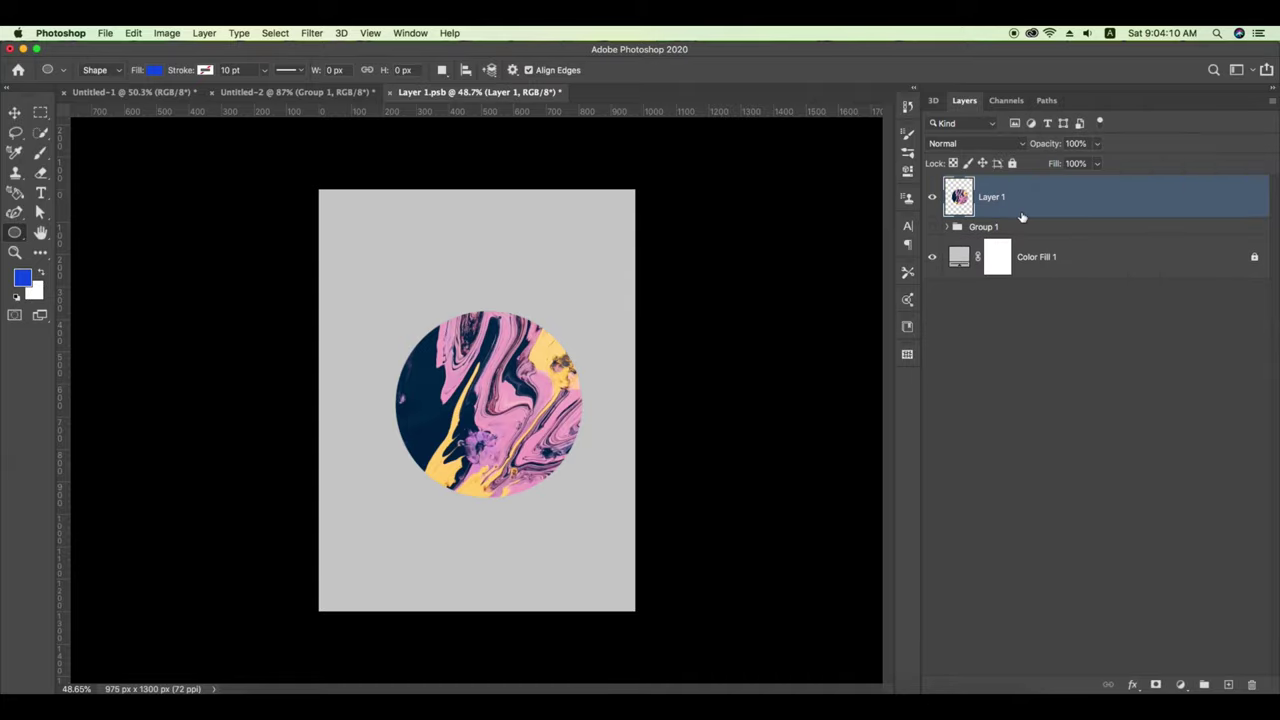
double_click(990, 197)
type("c")
key("Return")
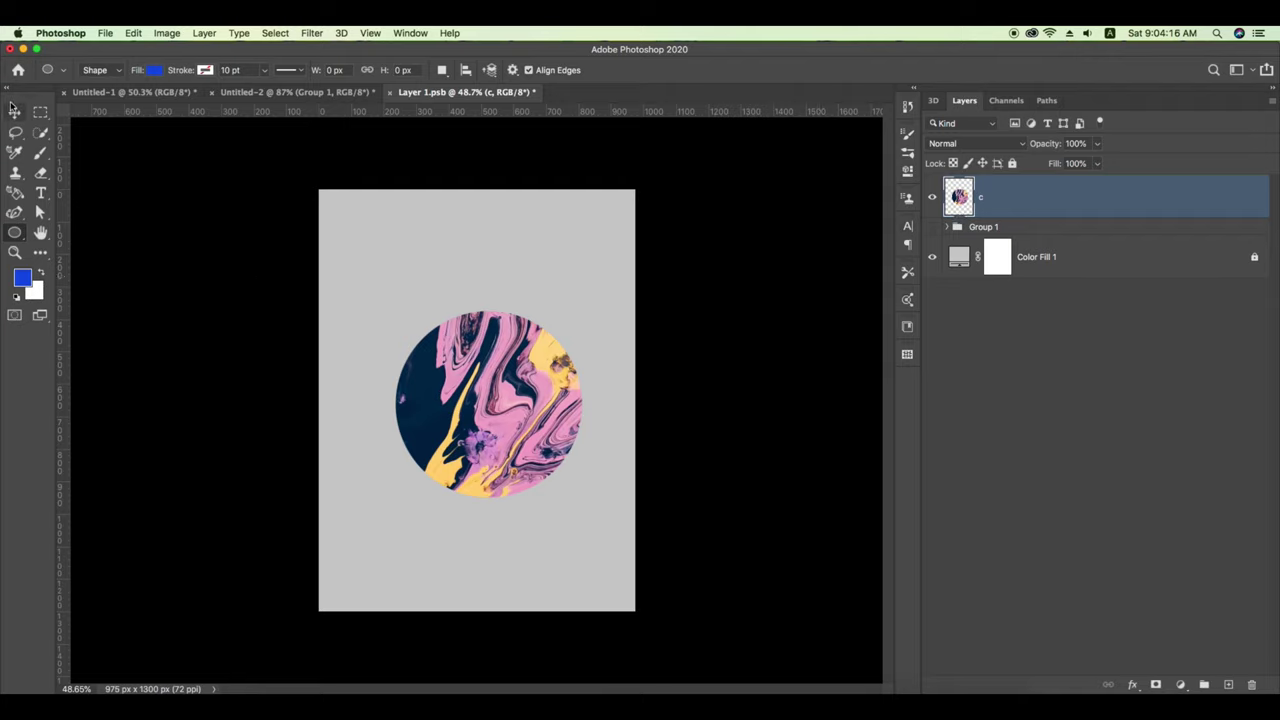
left_click(15, 112)
left_click_drag(524, 436, 520, 425)
- Convert layer c to a smart object and make a 3D Extrusion from it in the 3D panel
right_click(1004, 198)
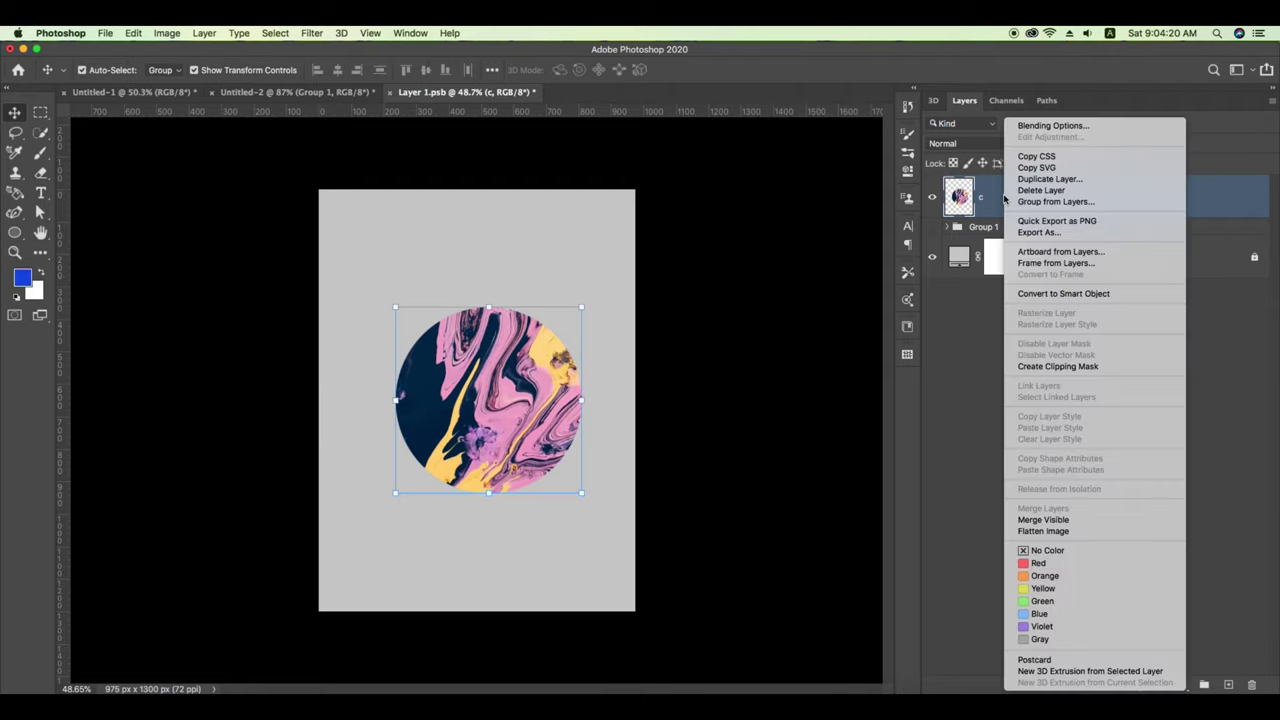
left_click(1065, 294)
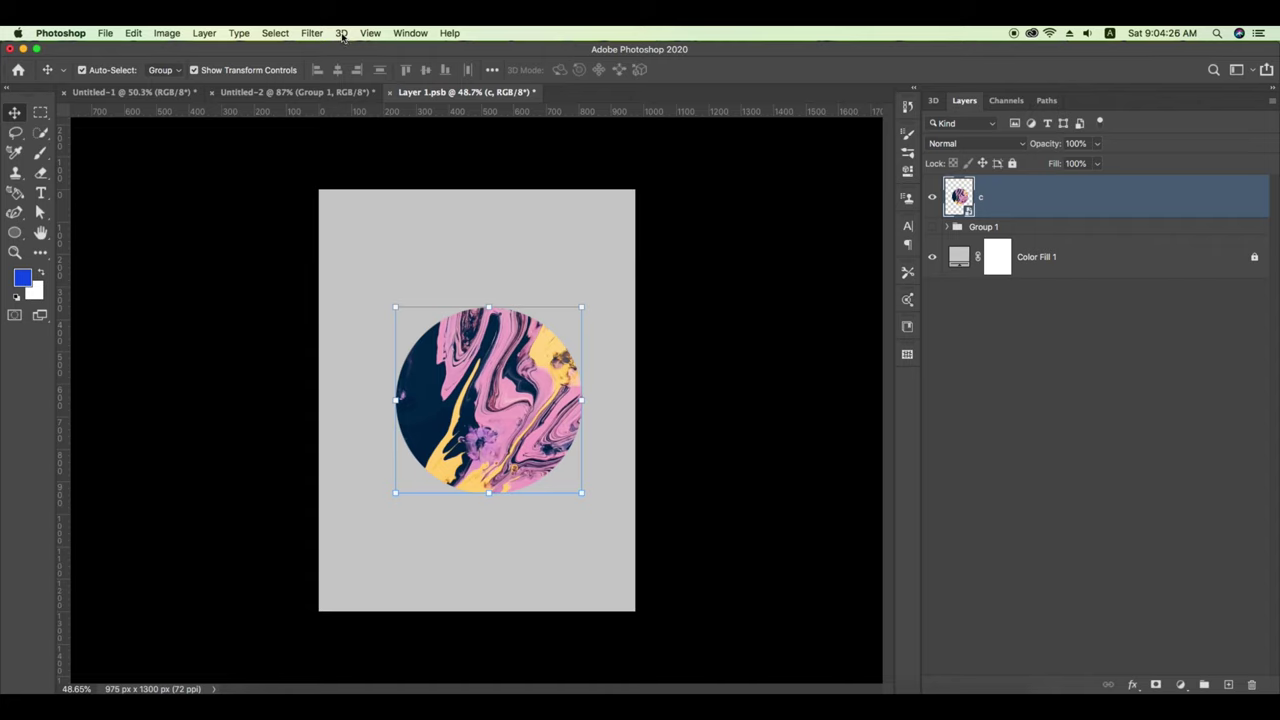
left_click(341, 34)
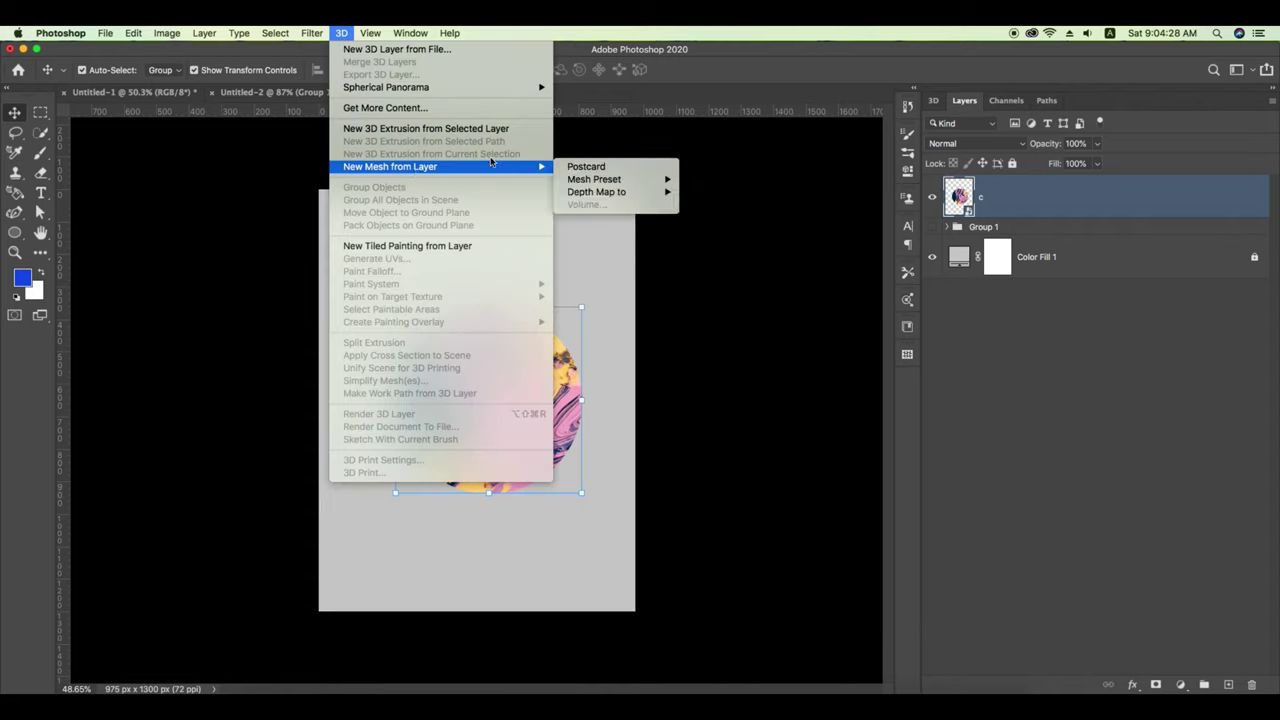
mouse_move(390, 166)
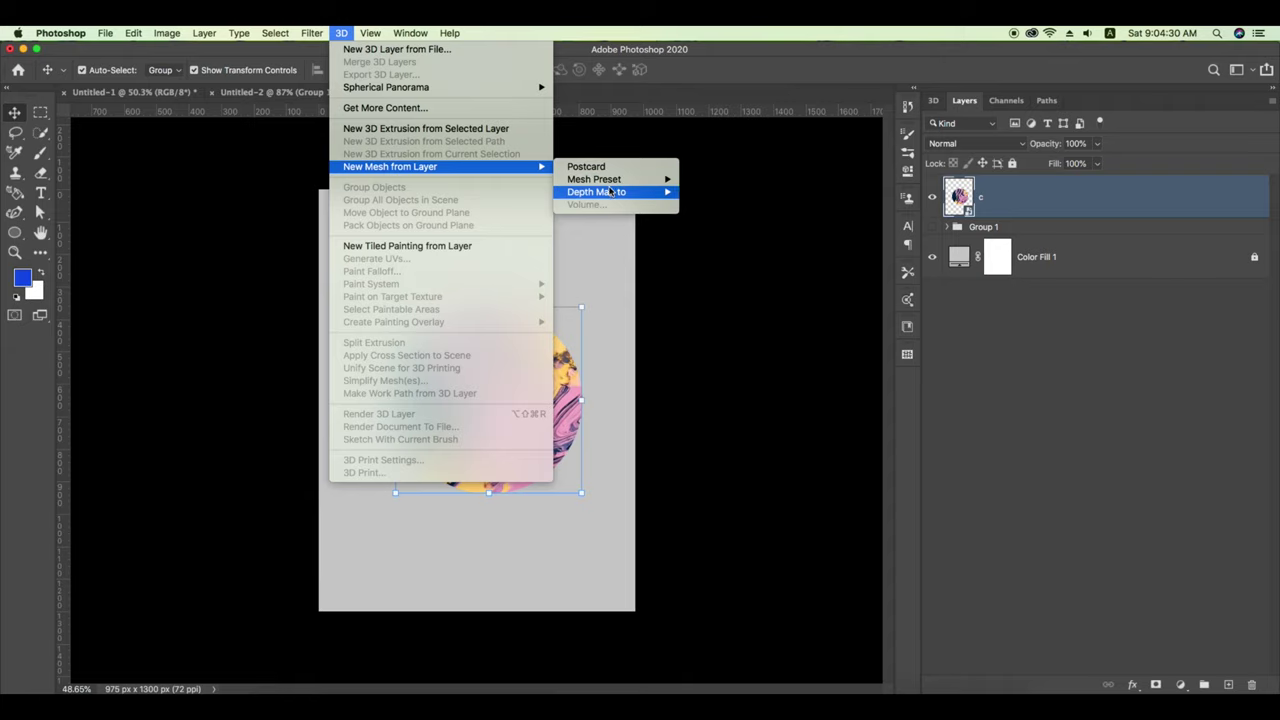
mouse_move(596, 192)
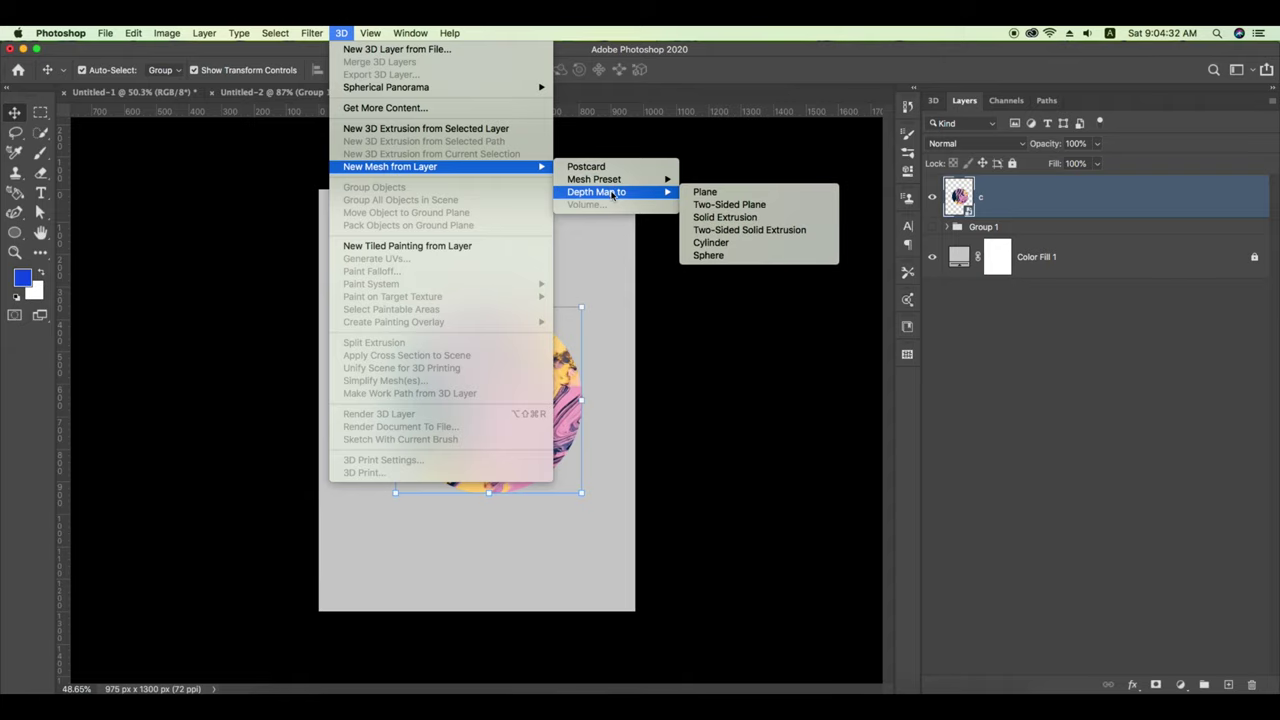
left_click(341, 33)
mouse_move(410, 33)
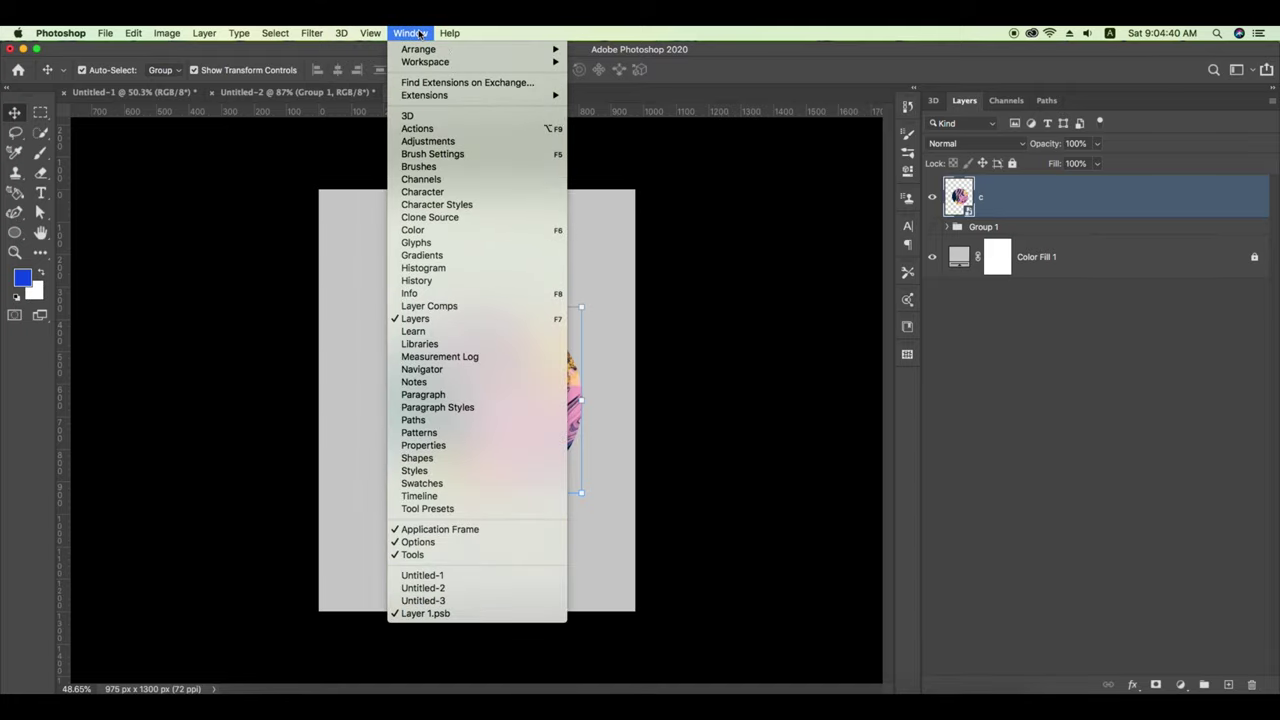
left_click(418, 116)
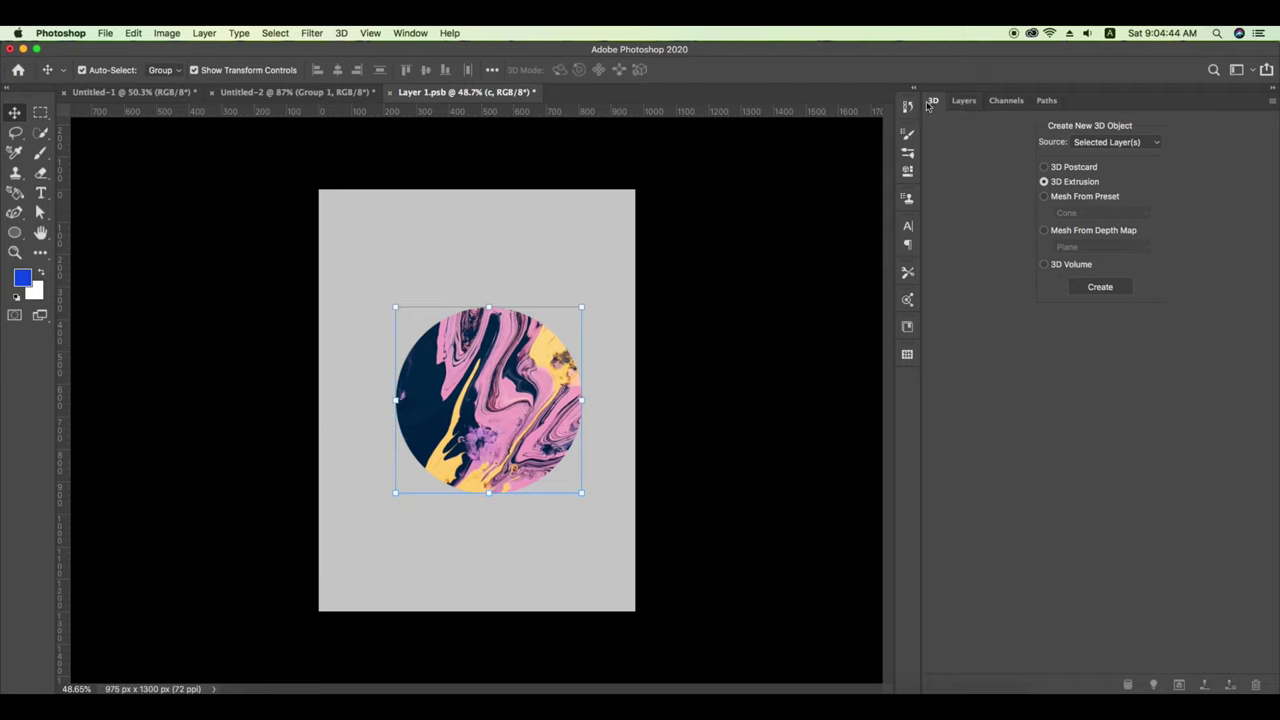
left_click(405, 34)
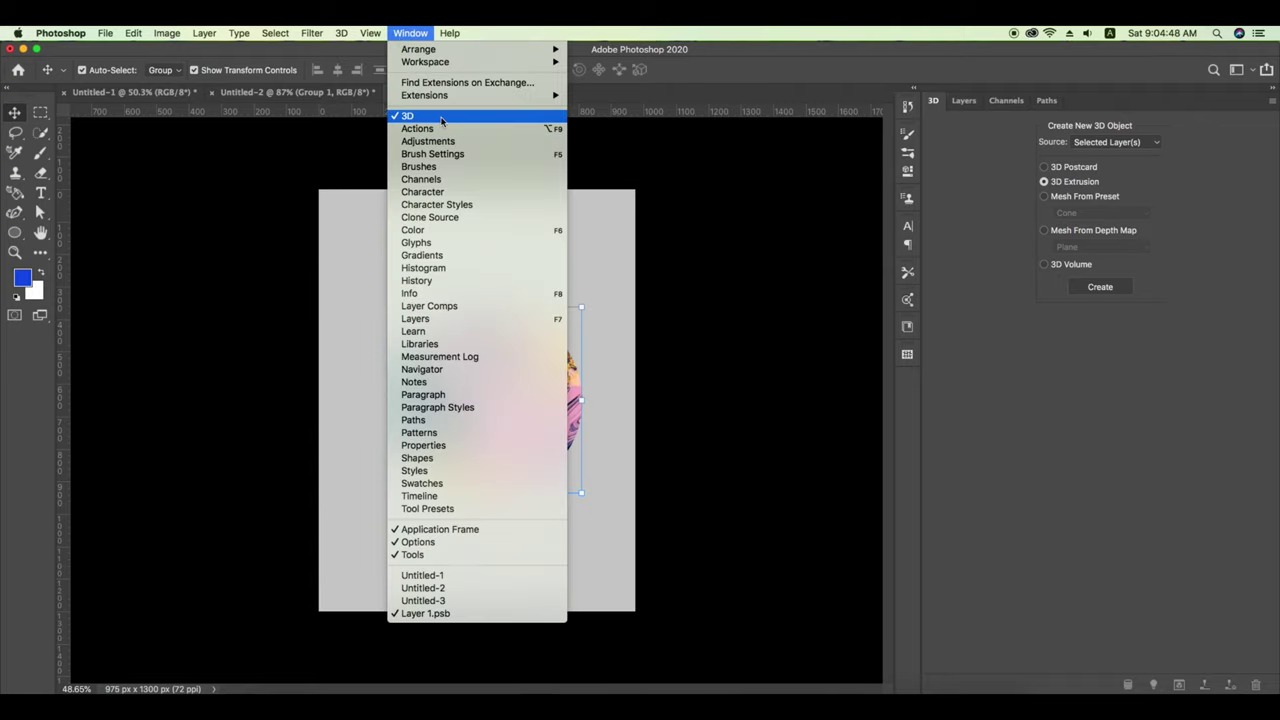
left_click(427, 36)
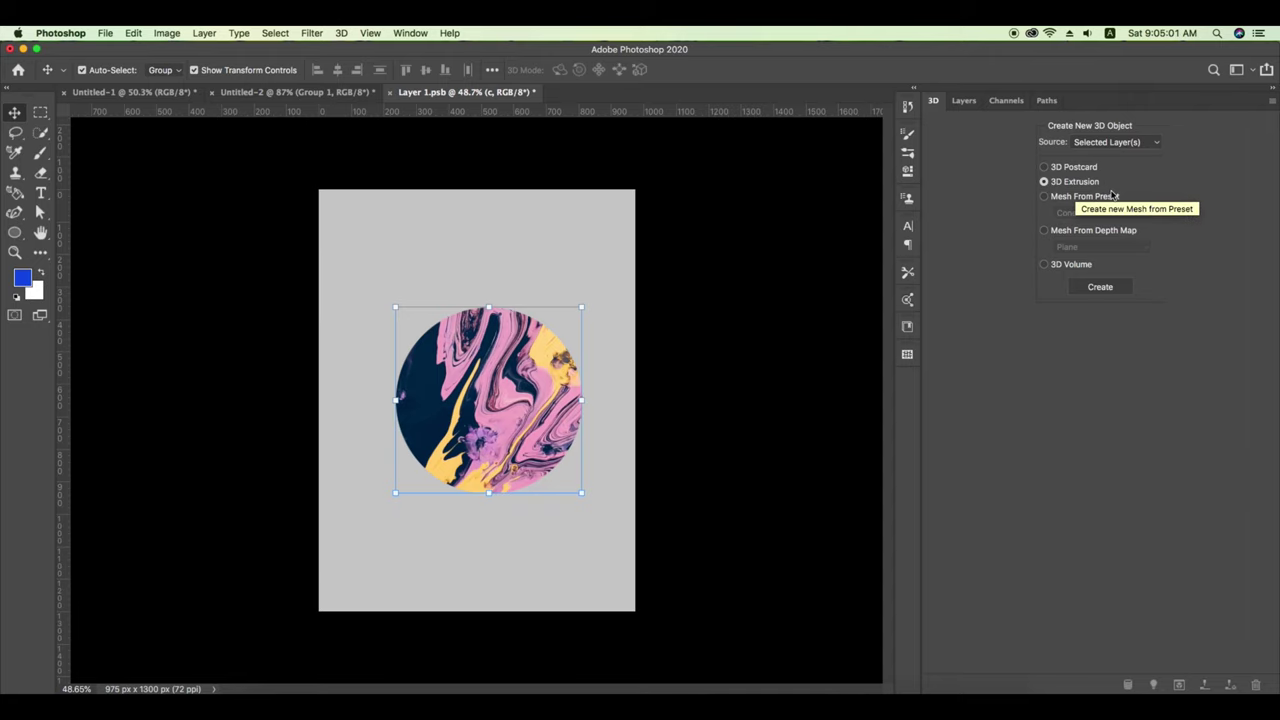
left_click(1104, 292)
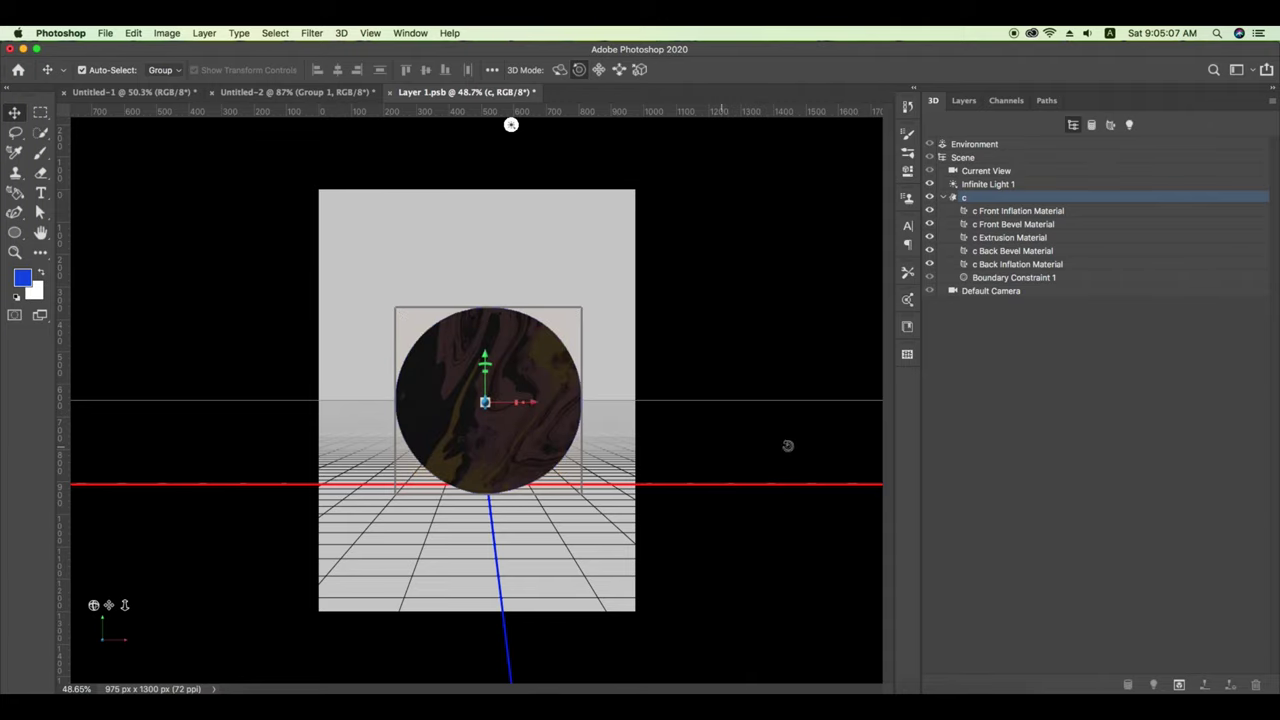
- Rotate Infinite Light 1 so it shines on the extruded circle from the right
left_click(908, 172)
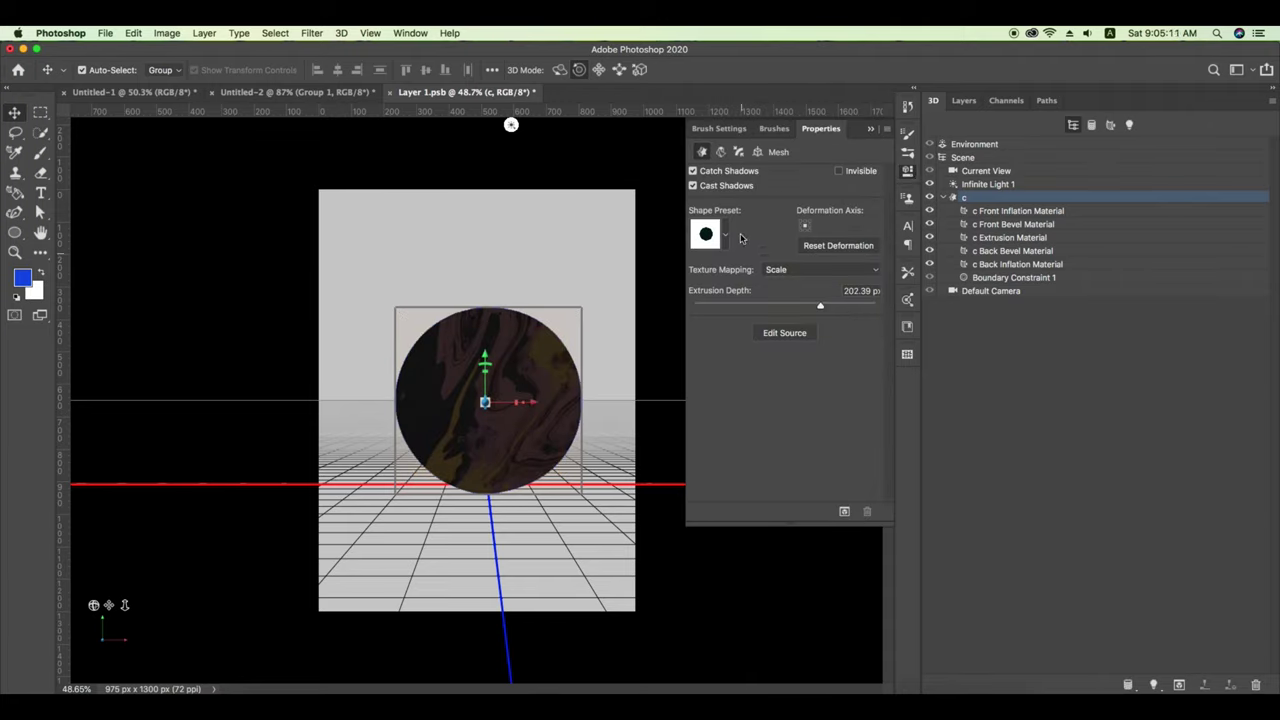
left_click(908, 172)
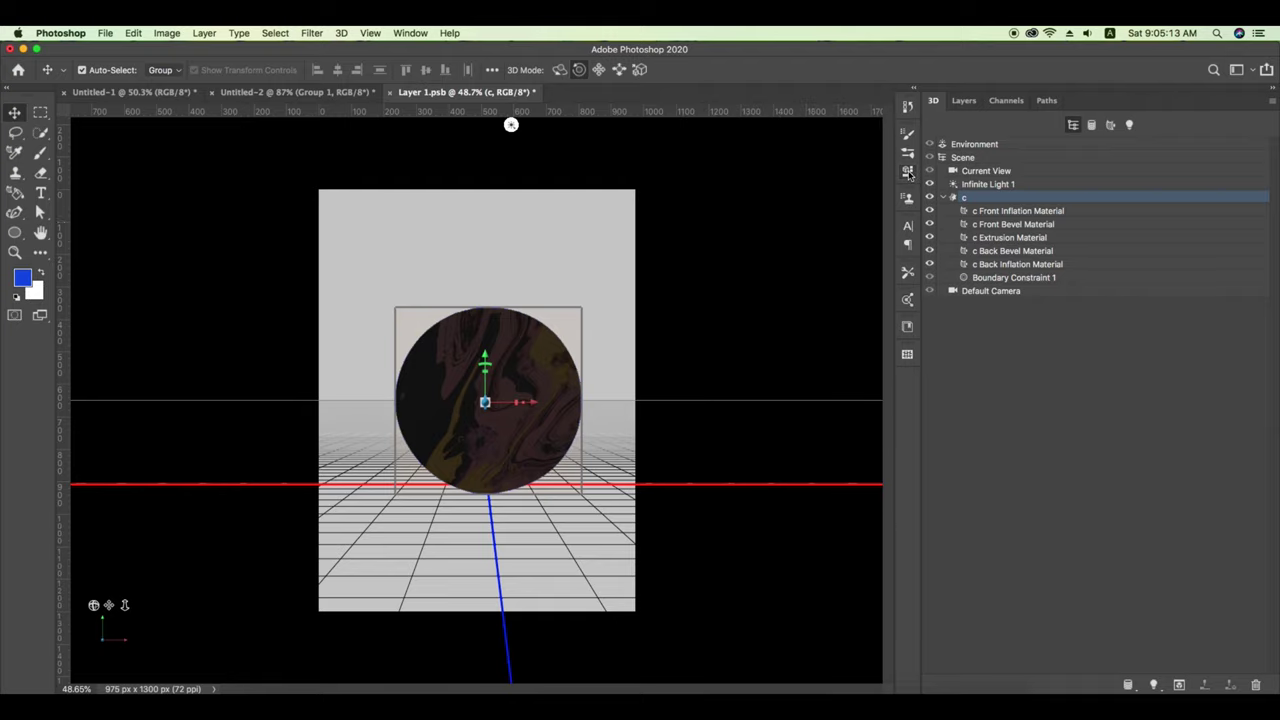
left_click(996, 185)
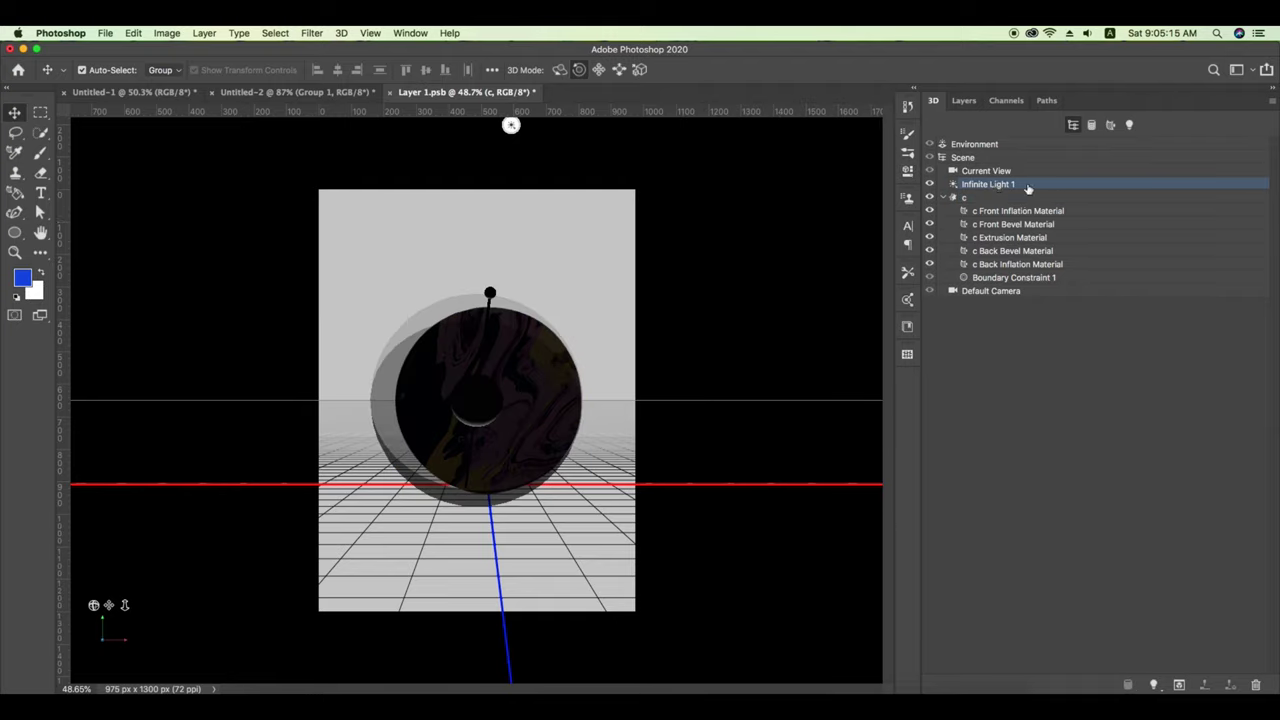
left_click_drag(510, 124, 874, 451)
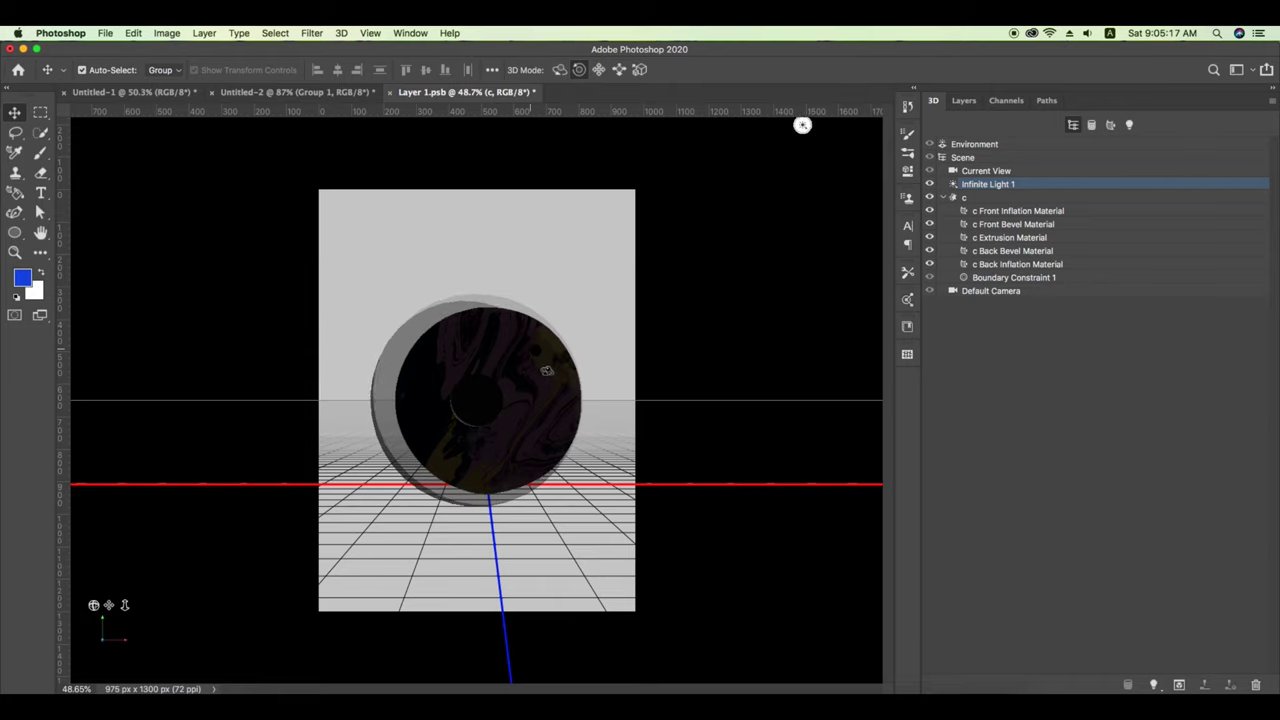
mouse_move(646, 438)
left_mouse_down()
mouse_move(343, 352)
mouse_move(616, 345)
left_mouse_up()
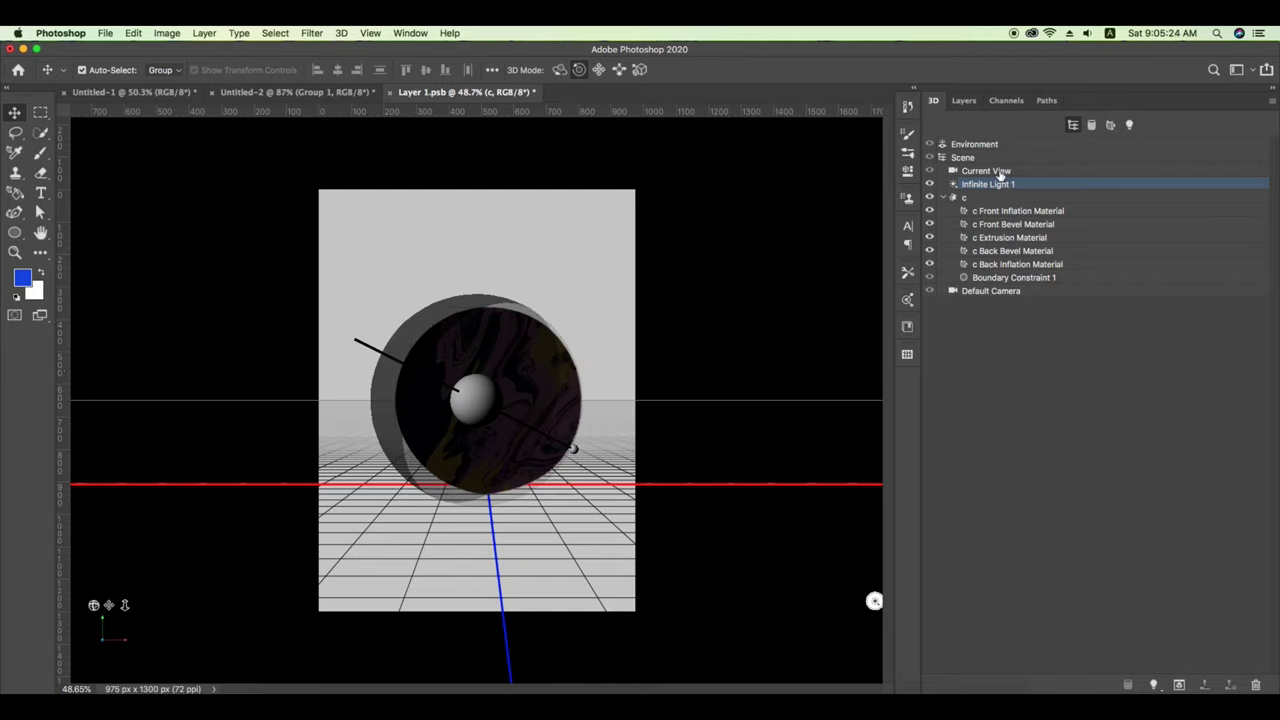
left_click(975, 198)
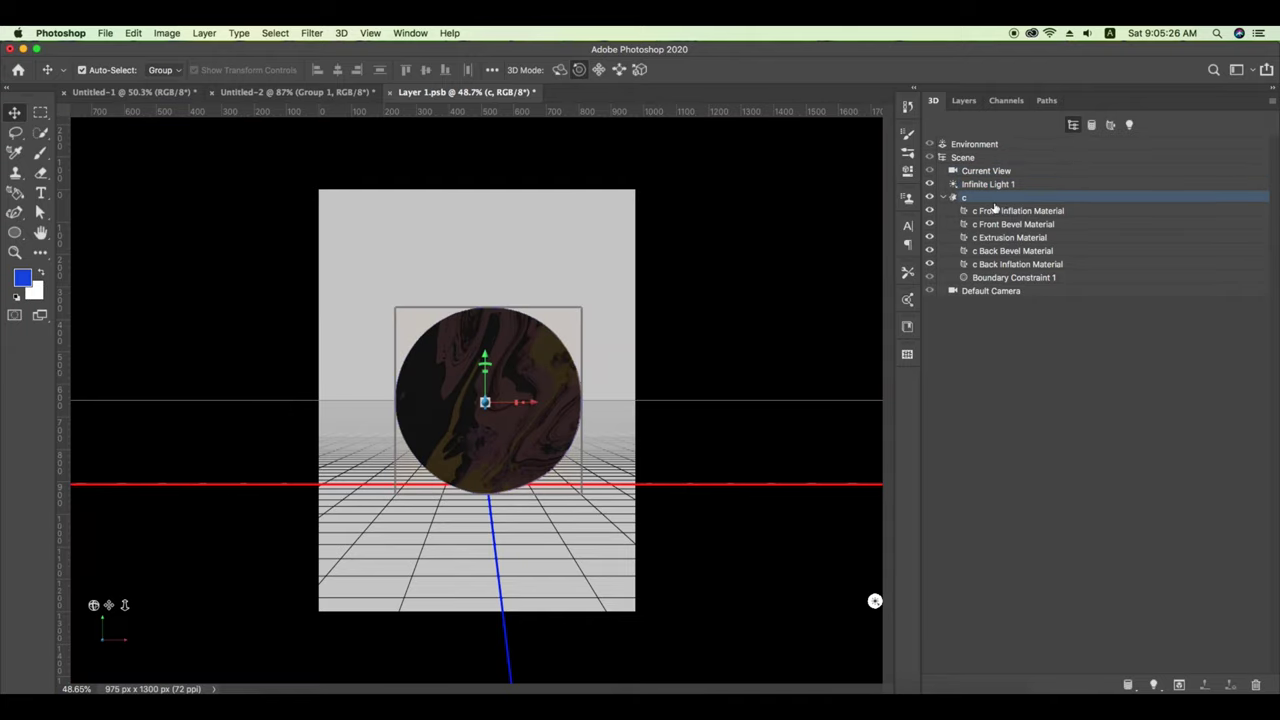
- Turn off Cast Shadows and Catch Shadows on the extruded circle c mesh
left_click(907, 172)
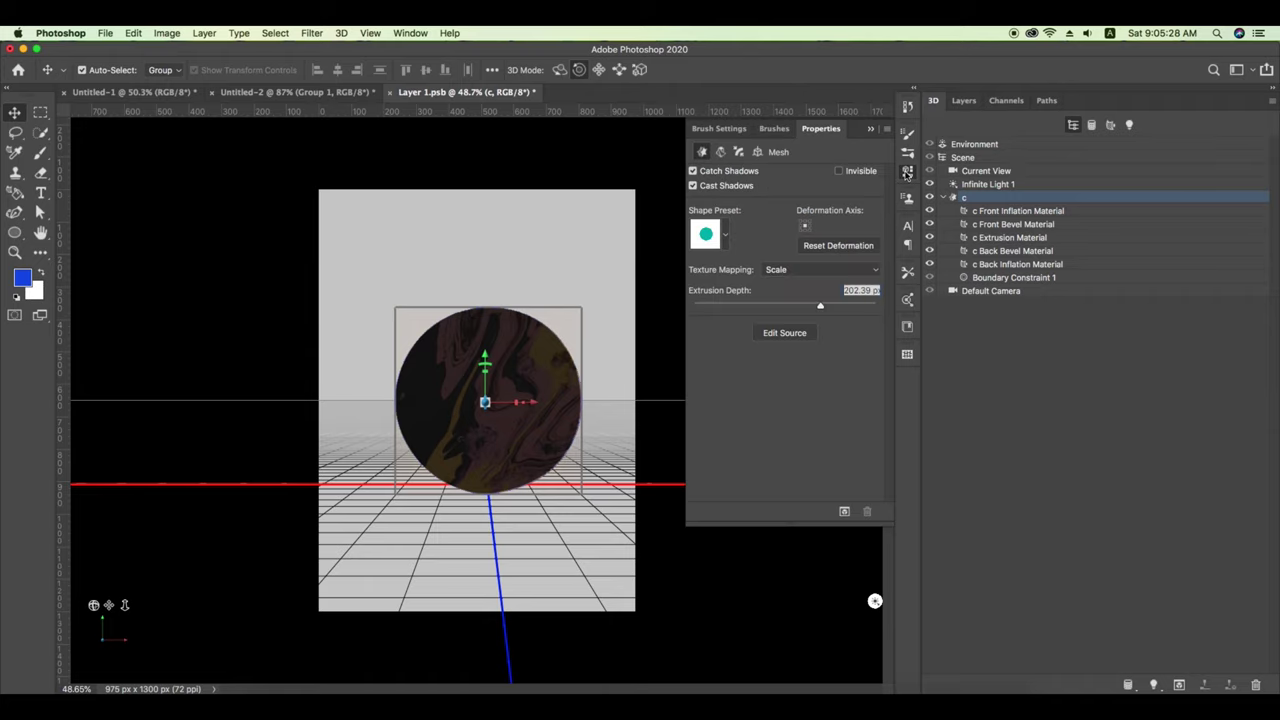
left_click(839, 171)
left_click(693, 187)
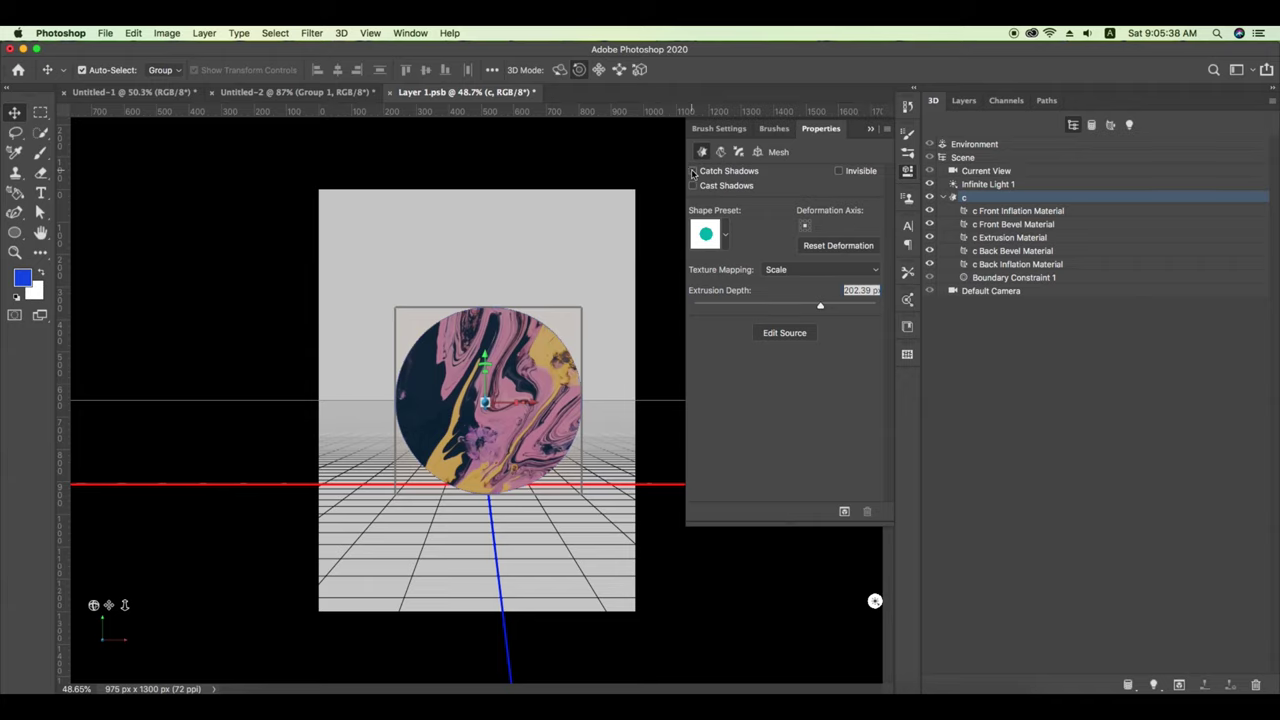
left_click(693, 172)
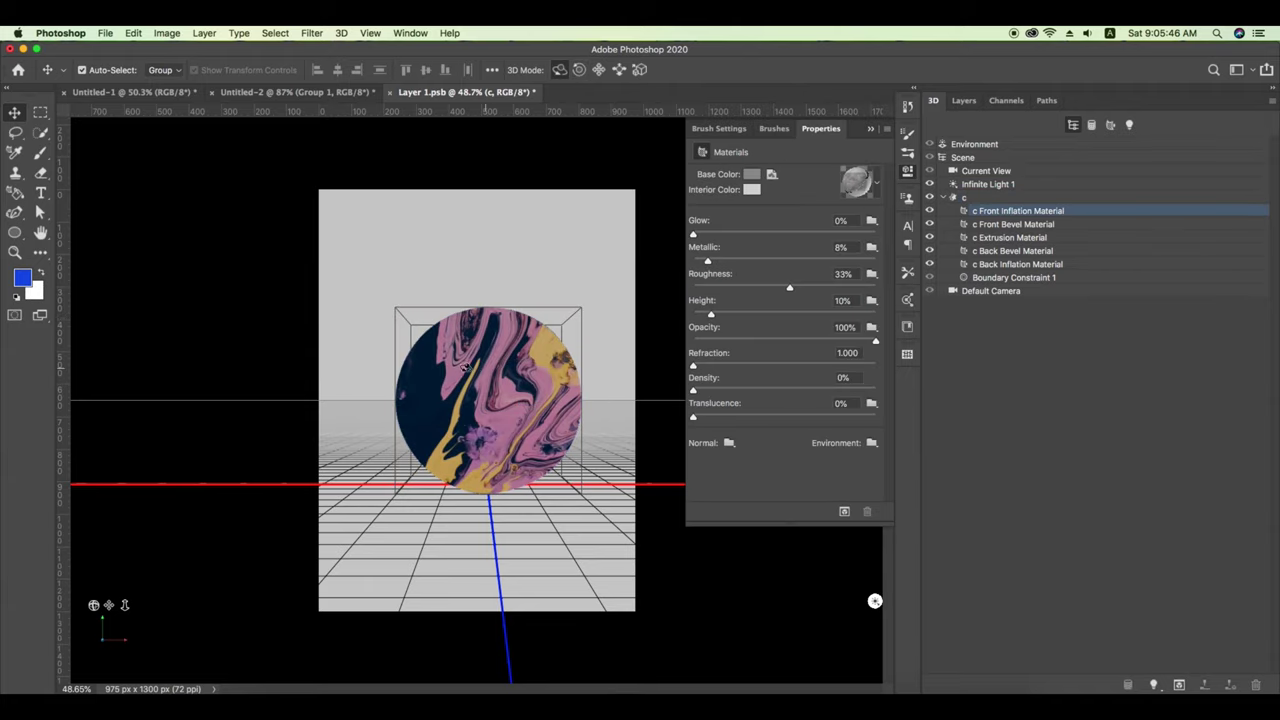
left_click(568, 390)
left_click(966, 170)
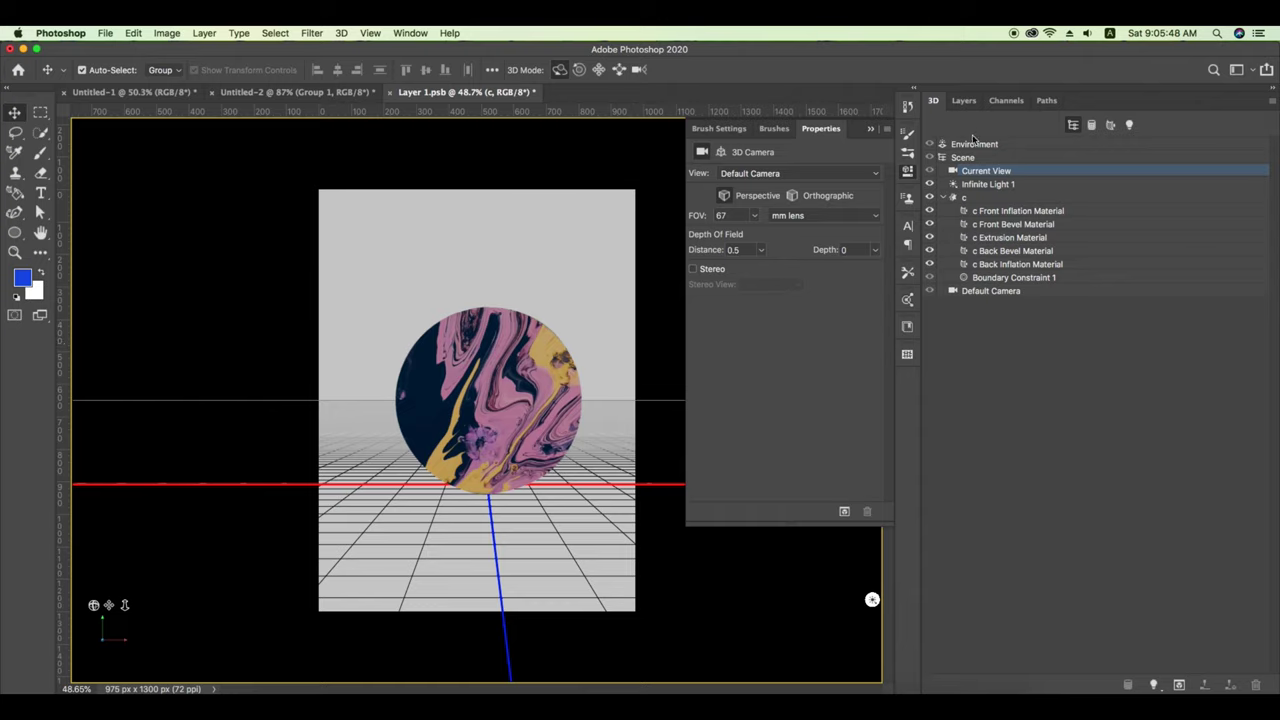
left_click(869, 131)
left_click(978, 197)
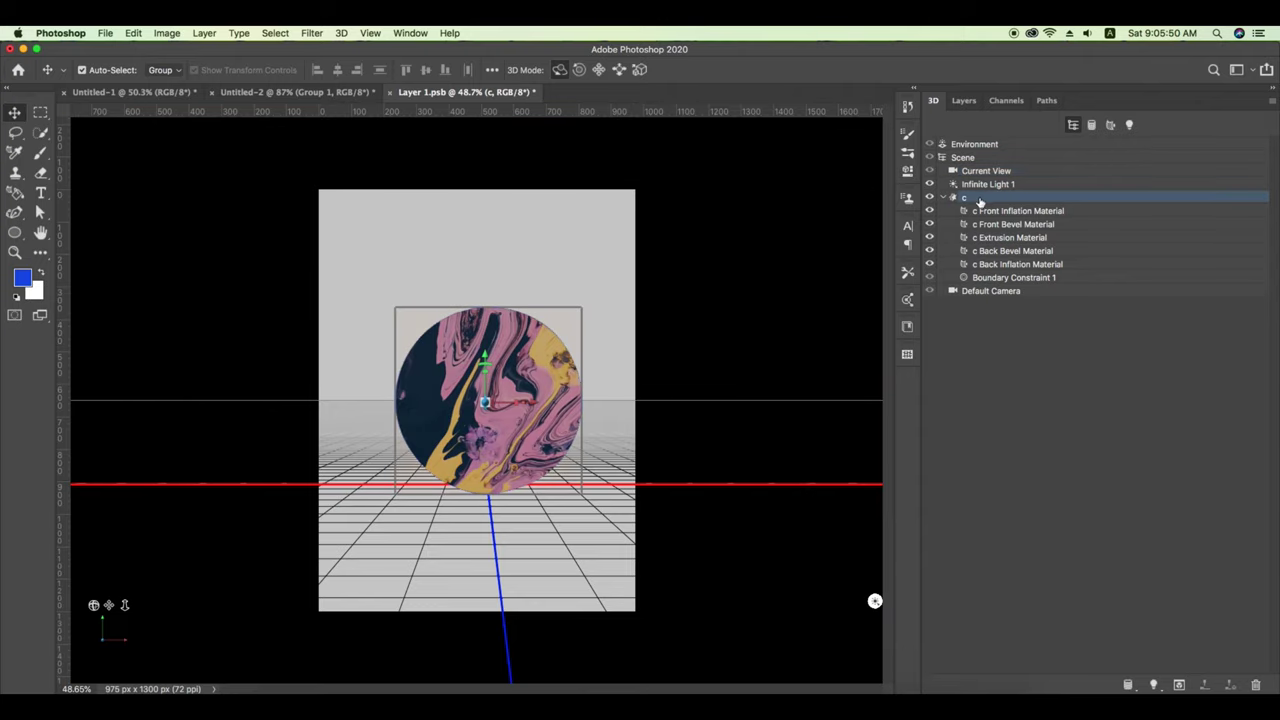
- Push the circle along the depth axis and tilt the camera upward
left_click(579, 70)
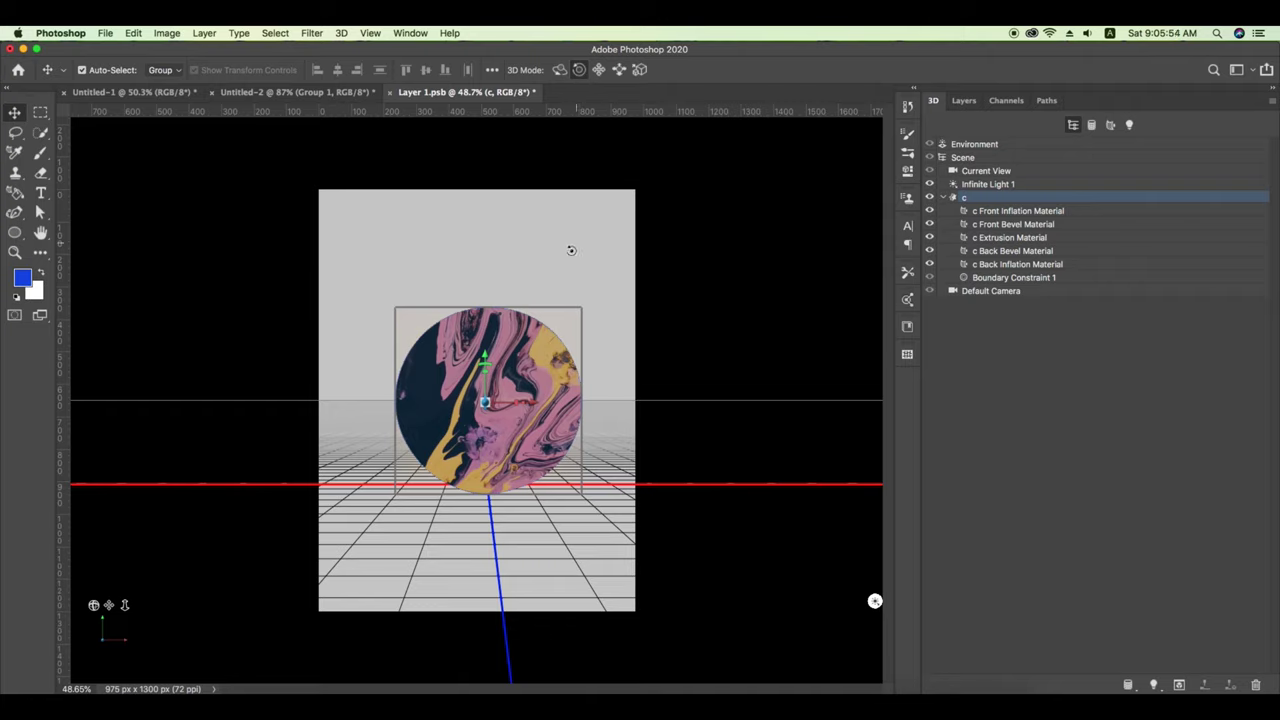
left_click_drag(550, 392, 555, 392)
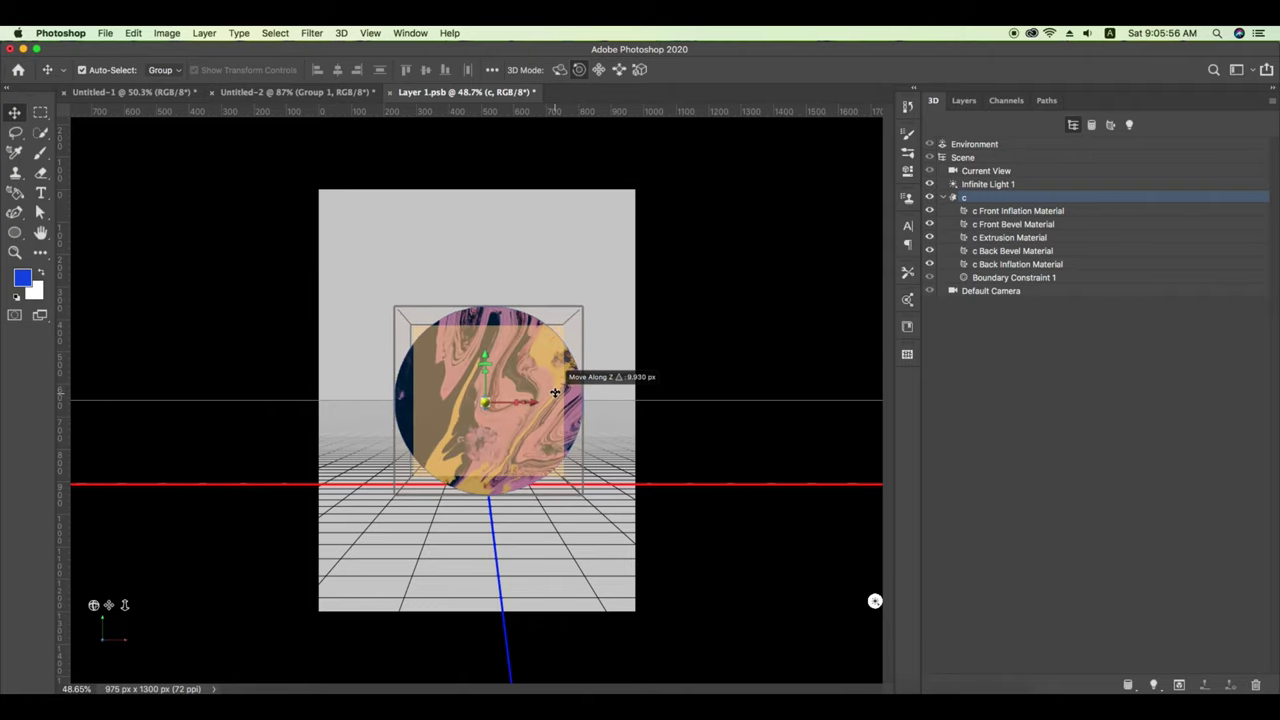
left_click_drag(555, 392, 510, 375)
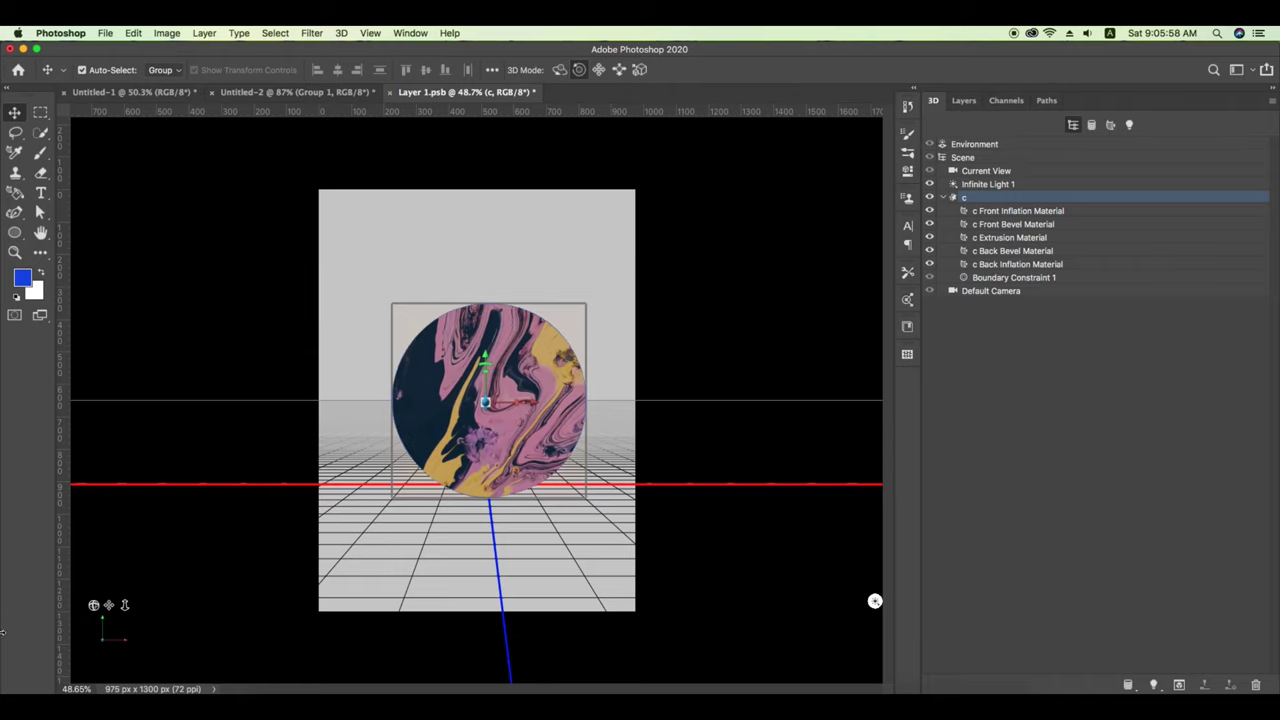
left_click_drag(92, 607, 94, 602)
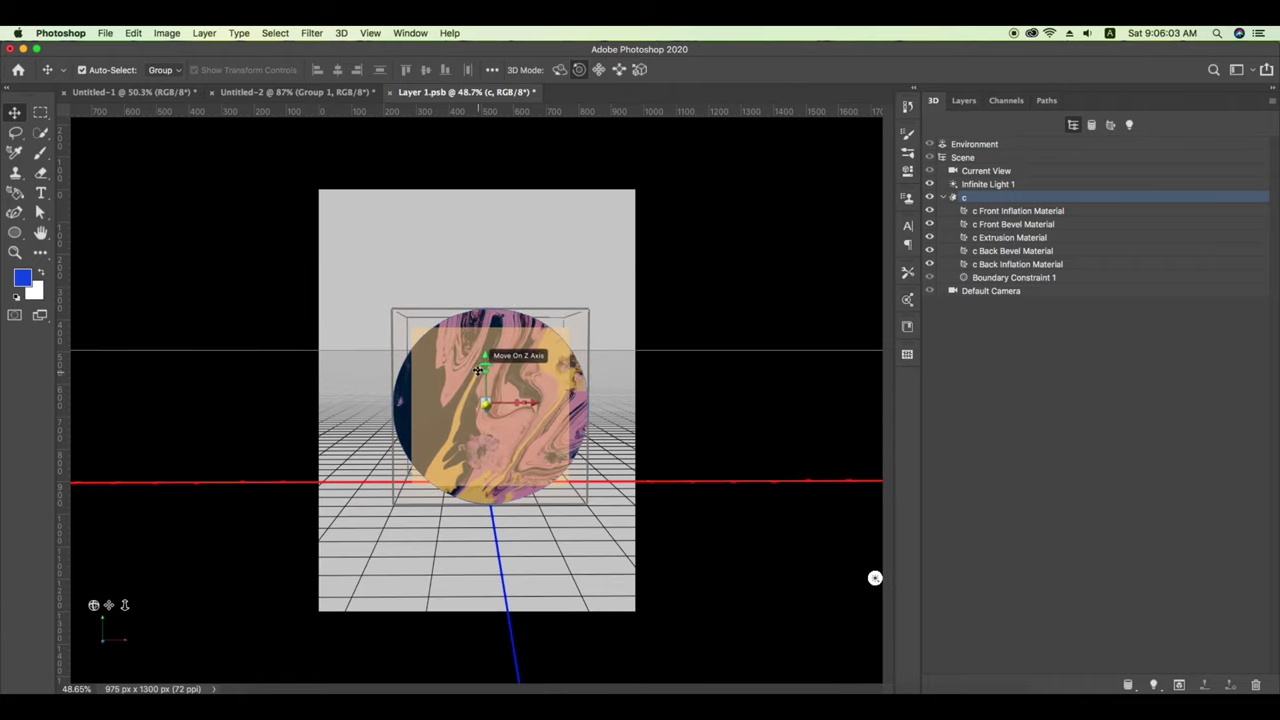
left_click(493, 368)
- Rotate the mesh to reveal its dark cylindrical side, turning the marbled face left
left_click(560, 69)
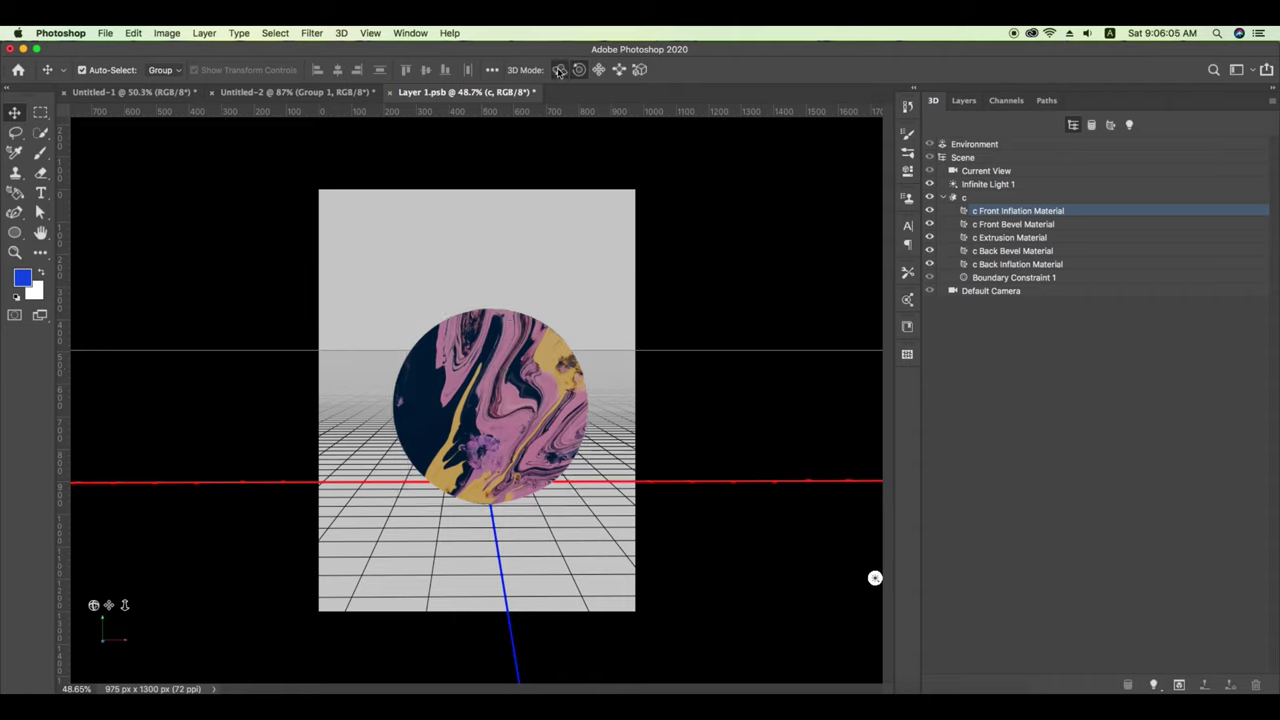
left_click(561, 364)
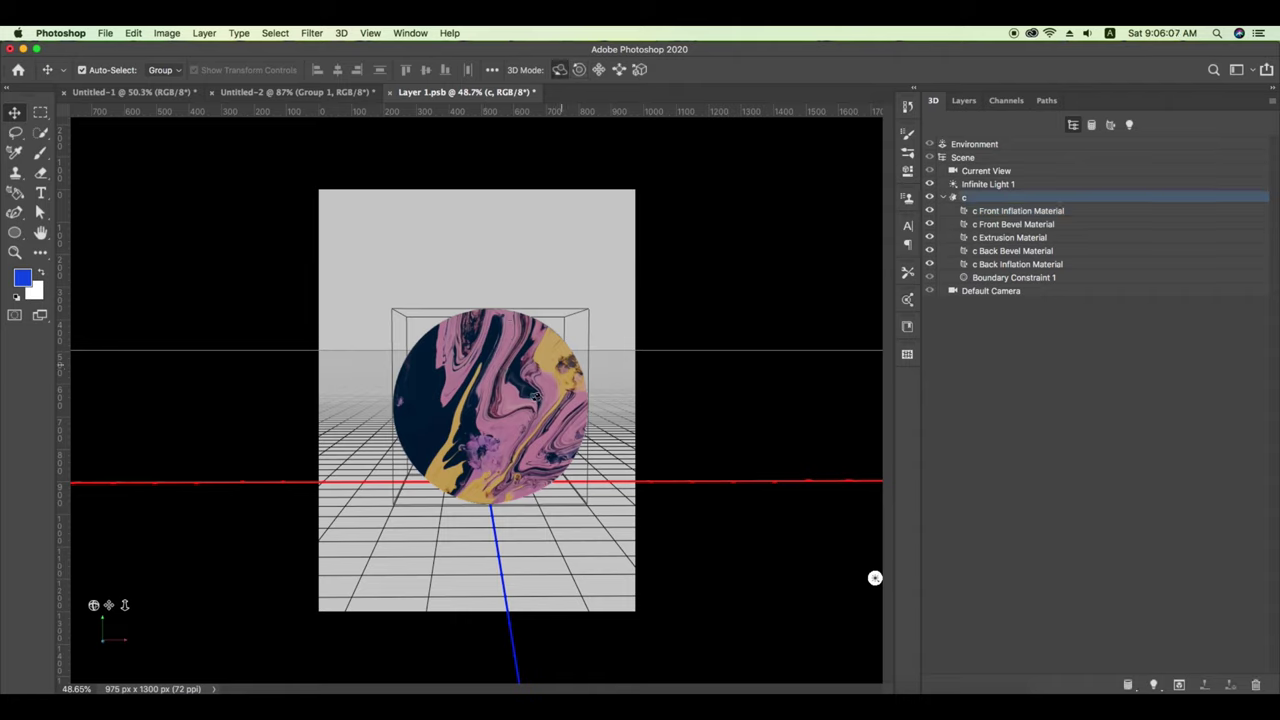
mouse_move(537, 397)
left_mouse_down()
mouse_move(524, 357)
mouse_move(465, 360)
left_mouse_up()
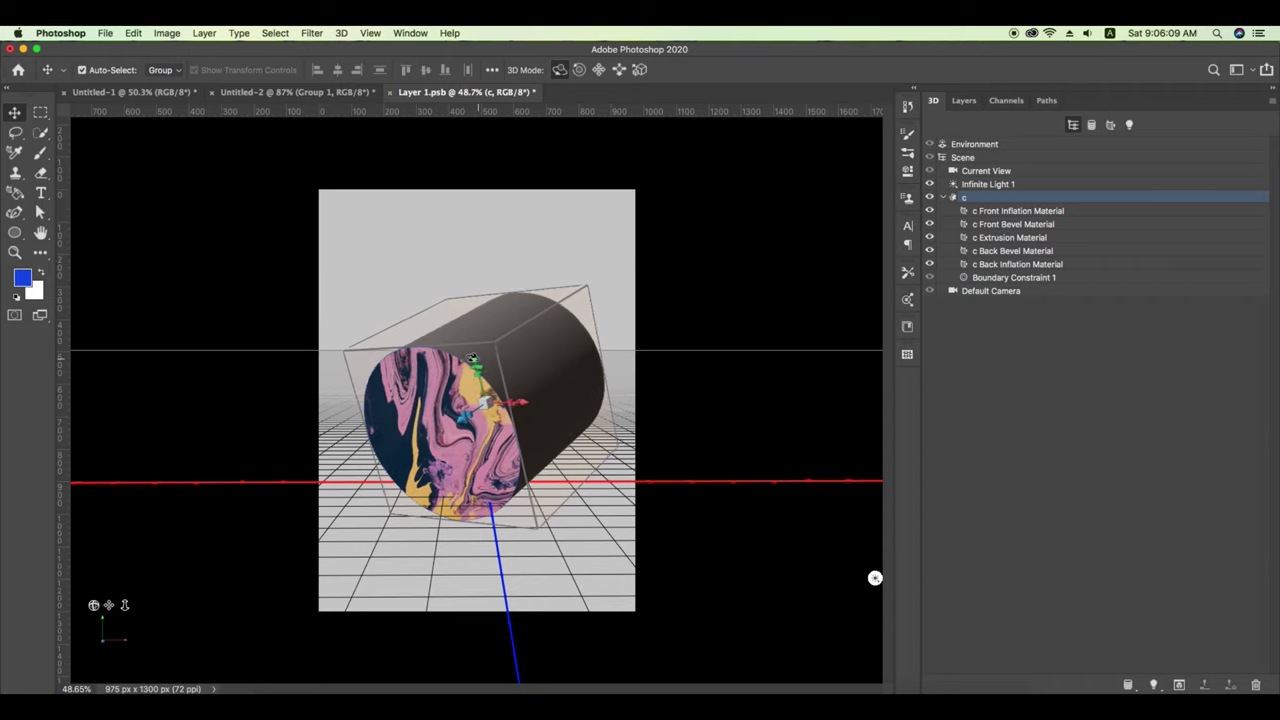
left_click(500, 343)
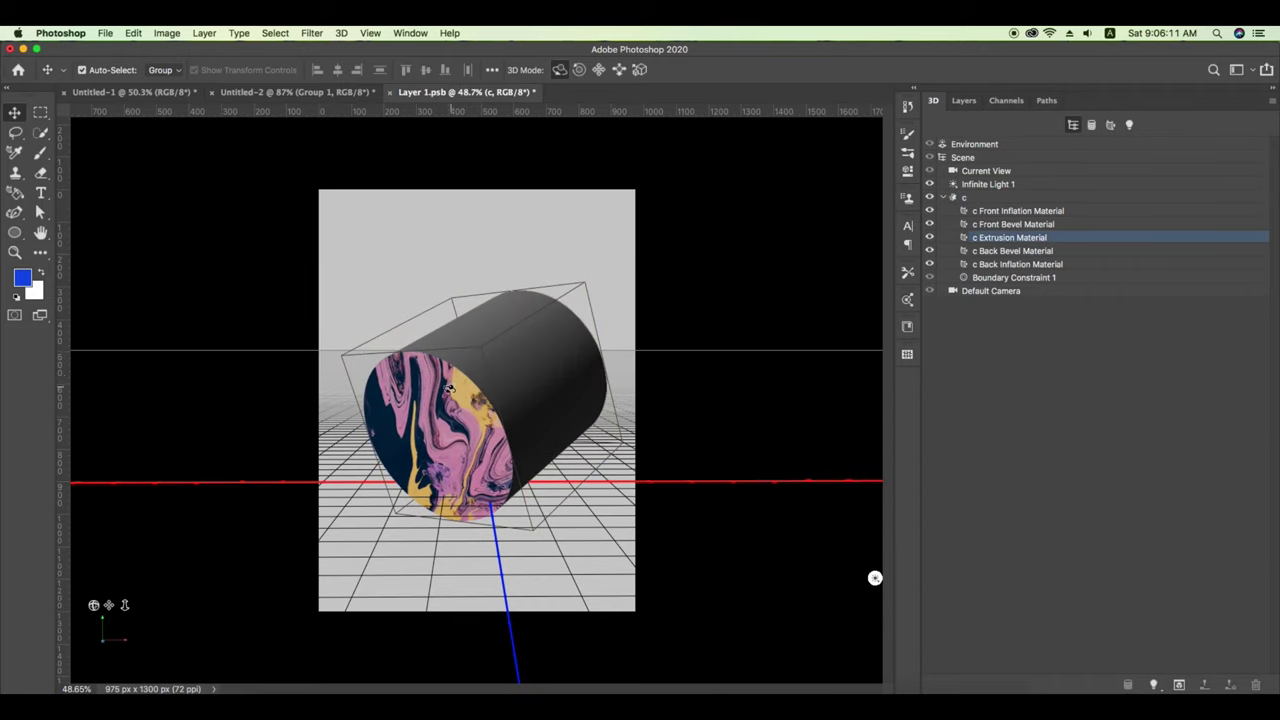
left_click(450, 405)
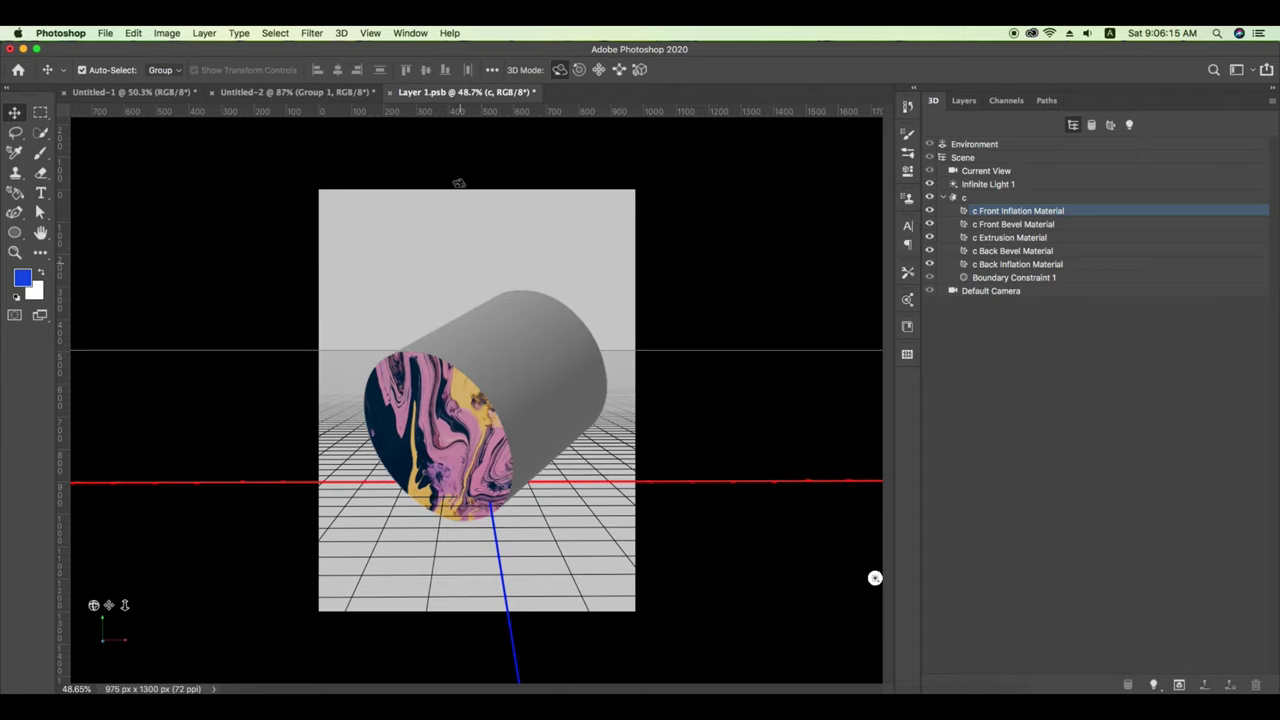
left_click(515, 321)
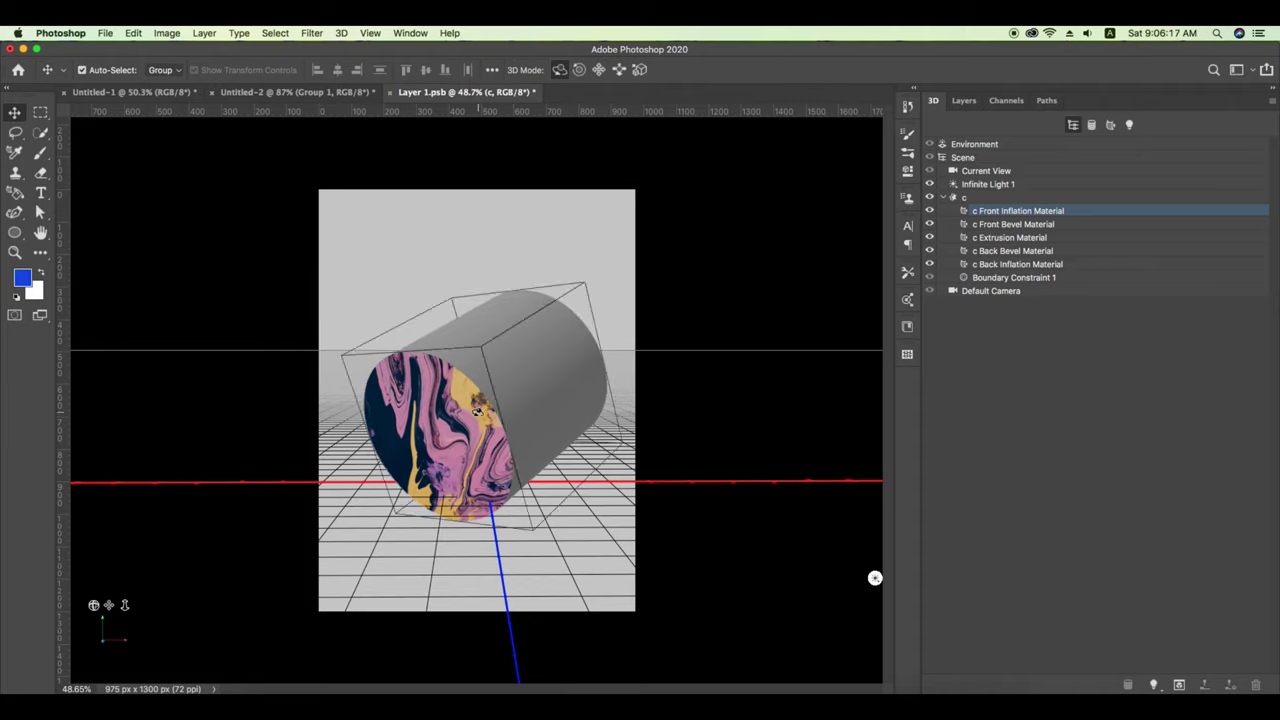
mouse_move(432, 435)
left_mouse_down()
mouse_move(391, 439)
mouse_move(389, 408)
mouse_move(379, 423)
left_mouse_up()
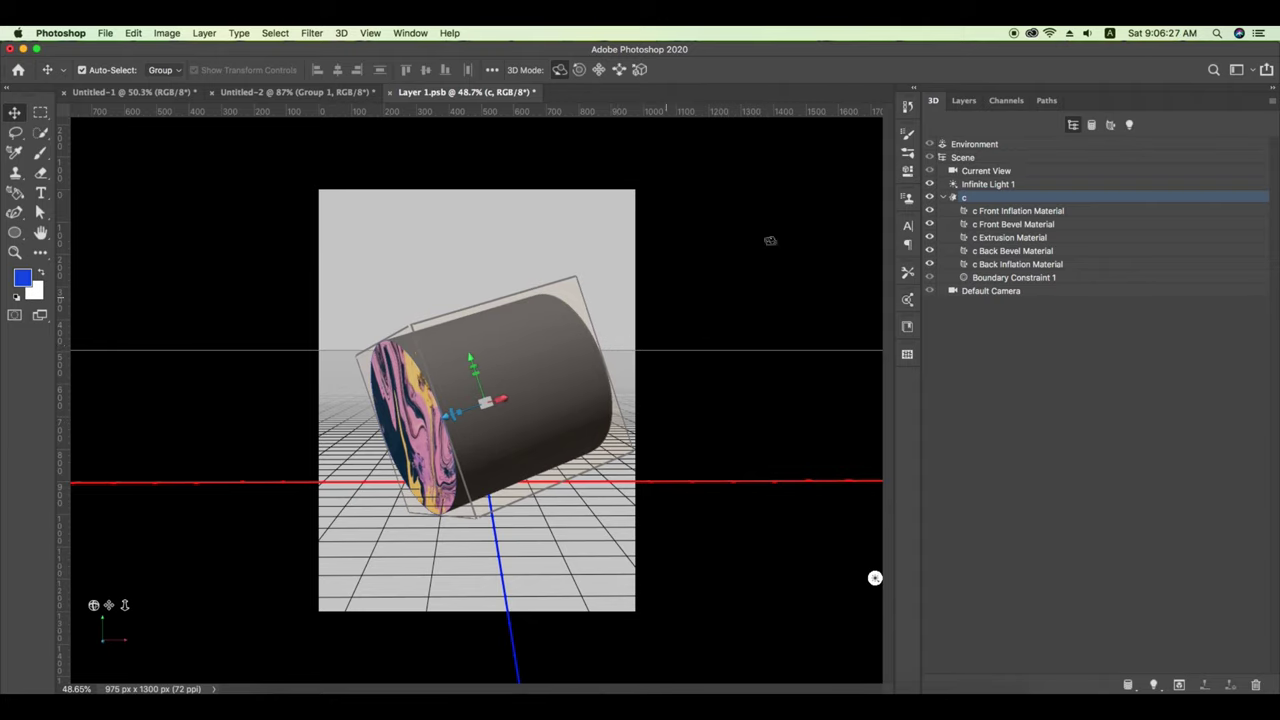
left_click(907, 199)
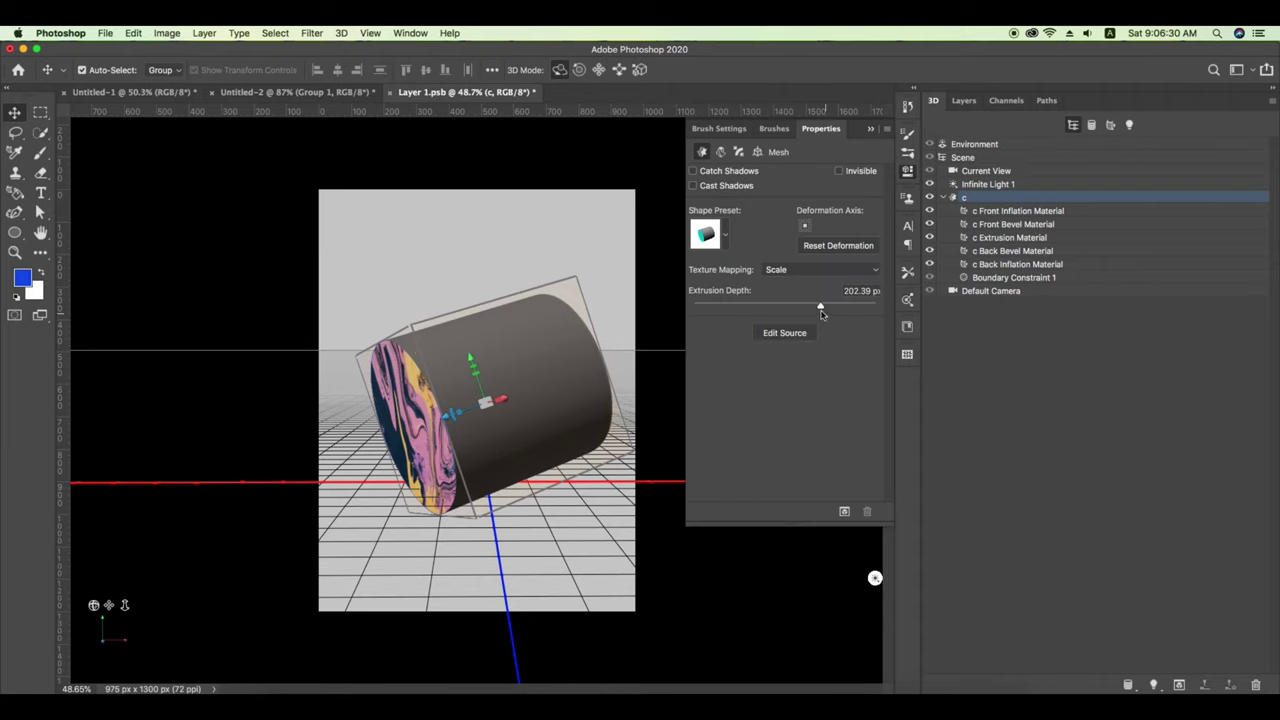
- On the Deform tab, set Twist to 946° and Taper to 117%
left_click(721, 152)
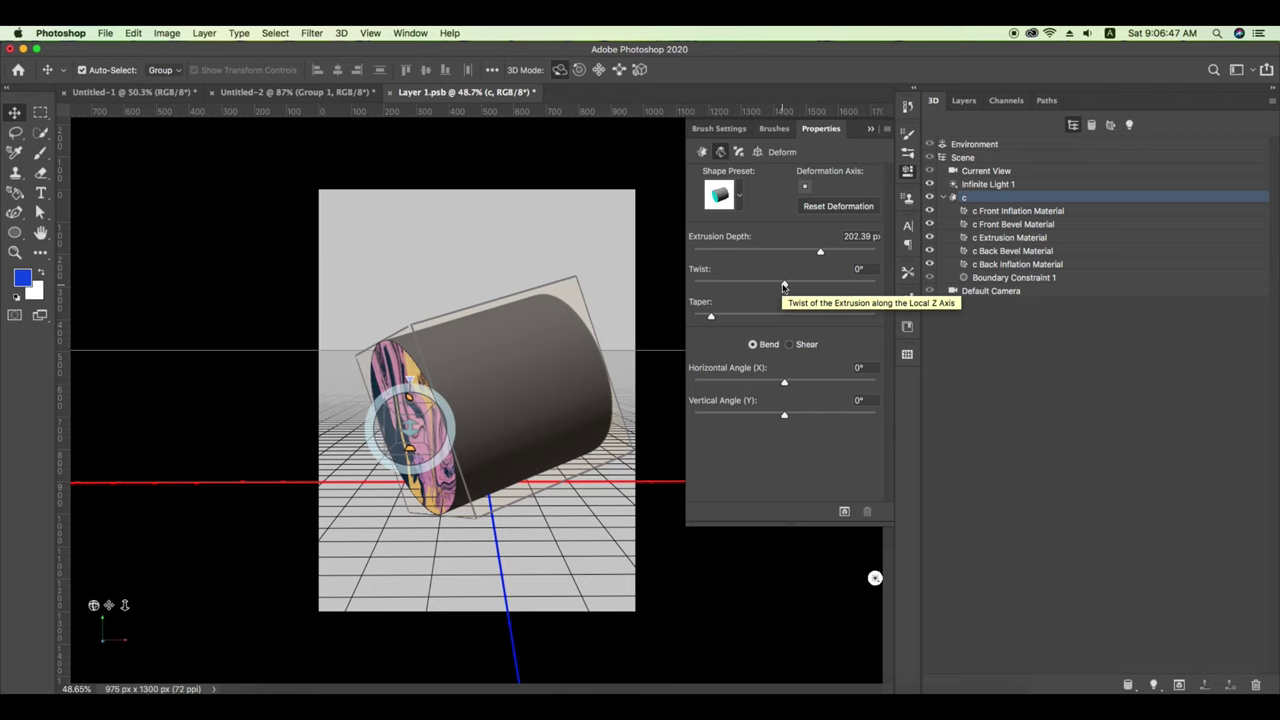
mouse_move(785, 287)
left_mouse_down()
mouse_move(724, 286)
mouse_move(826, 287)
left_mouse_up()
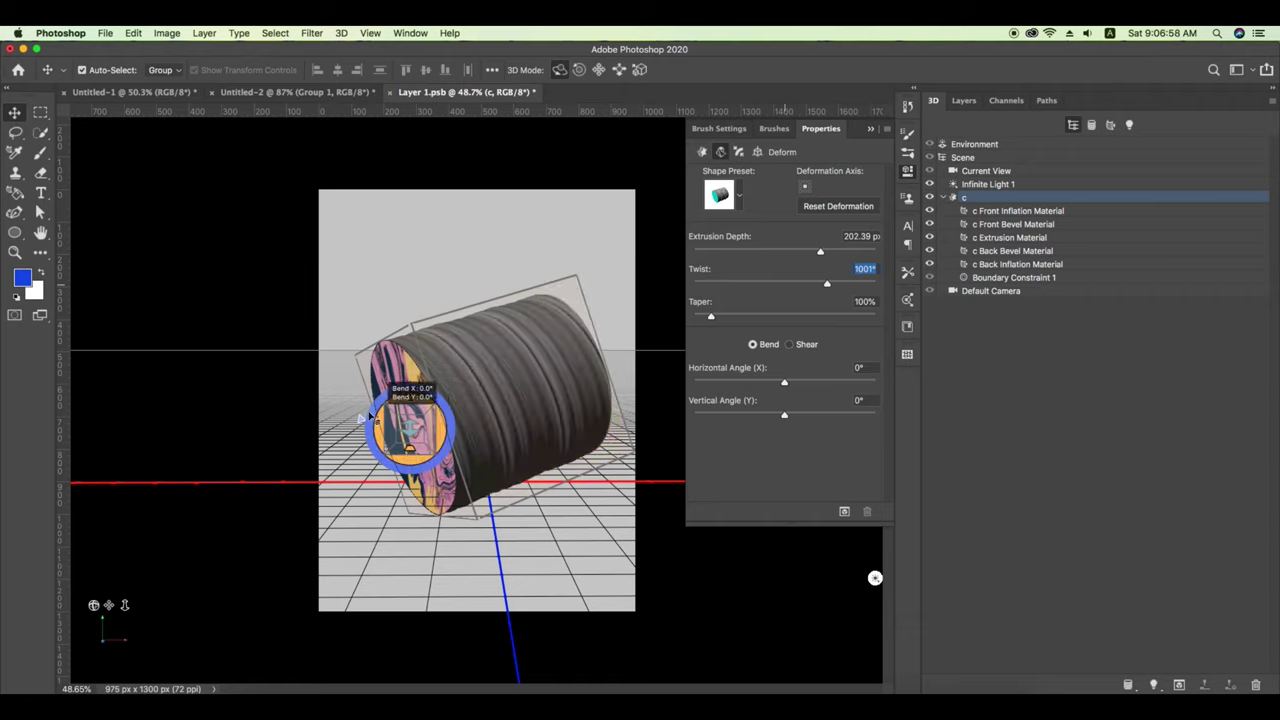
mouse_move(408, 398)
left_mouse_down()
mouse_move(360, 433)
mouse_move(403, 469)
mouse_move(400, 442)
left_mouse_up()
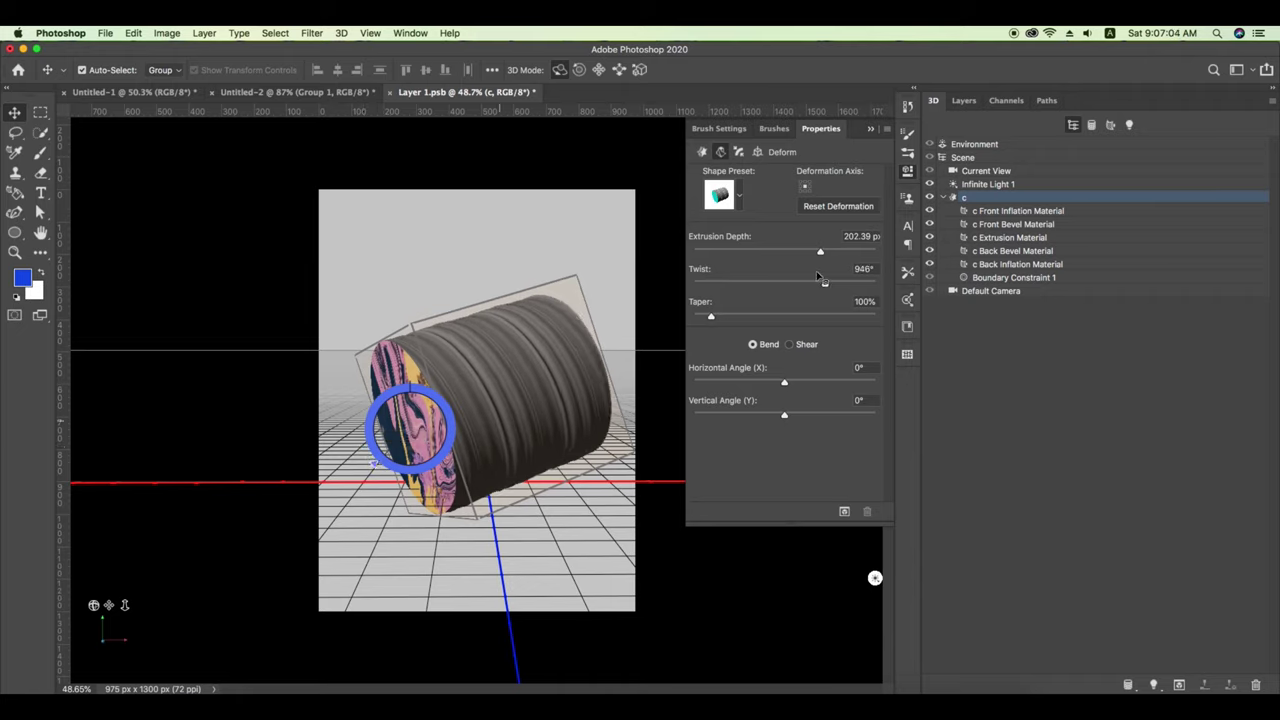
left_click_drag(710, 317, 745, 316)
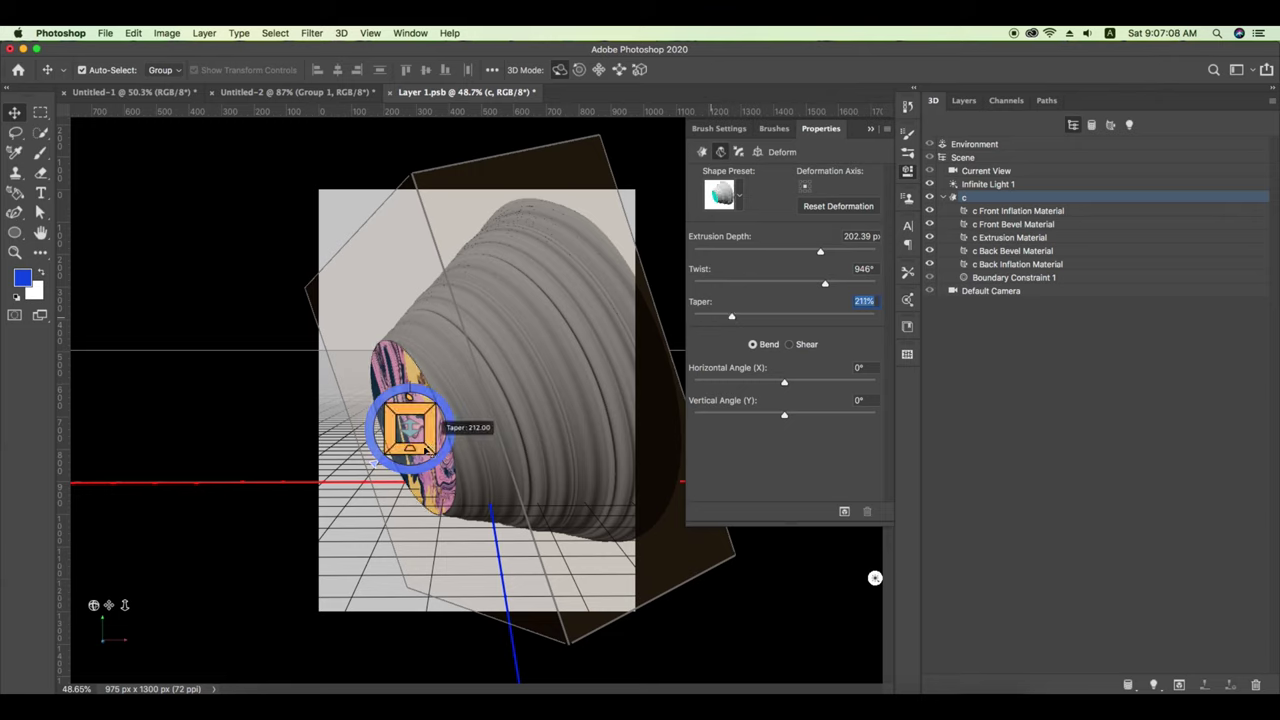
mouse_move(434, 446)
left_mouse_down()
mouse_move(294, 452)
mouse_move(365, 448)
left_mouse_up()
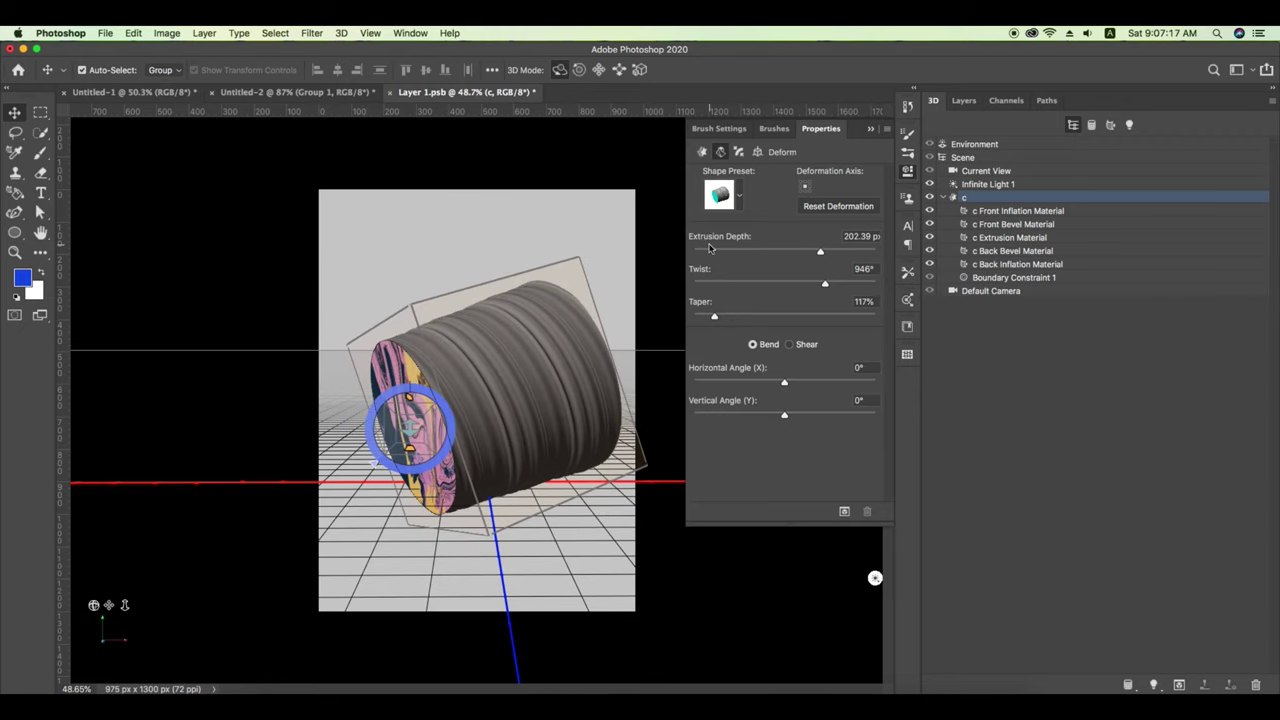
- Narrow the thick cylinder into a cone by reducing its taper
left_click_drag(818, 253, 781, 251)
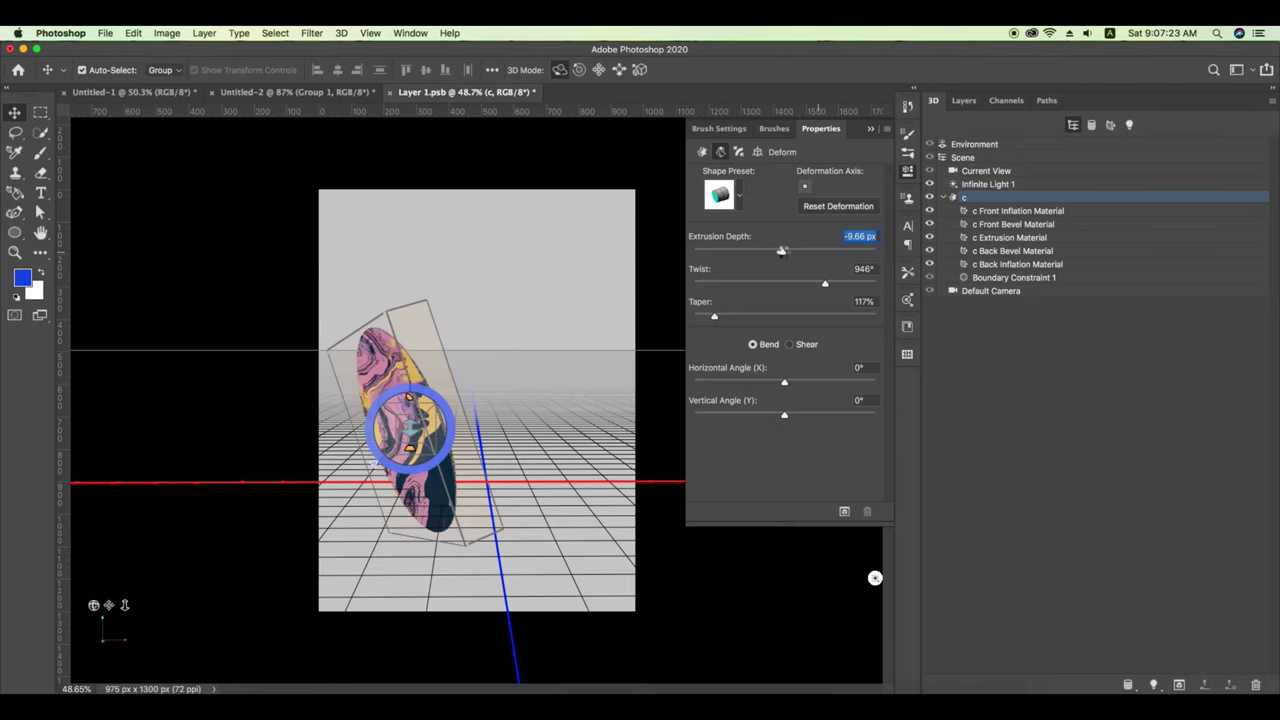
left_click_drag(781, 251, 822, 254)
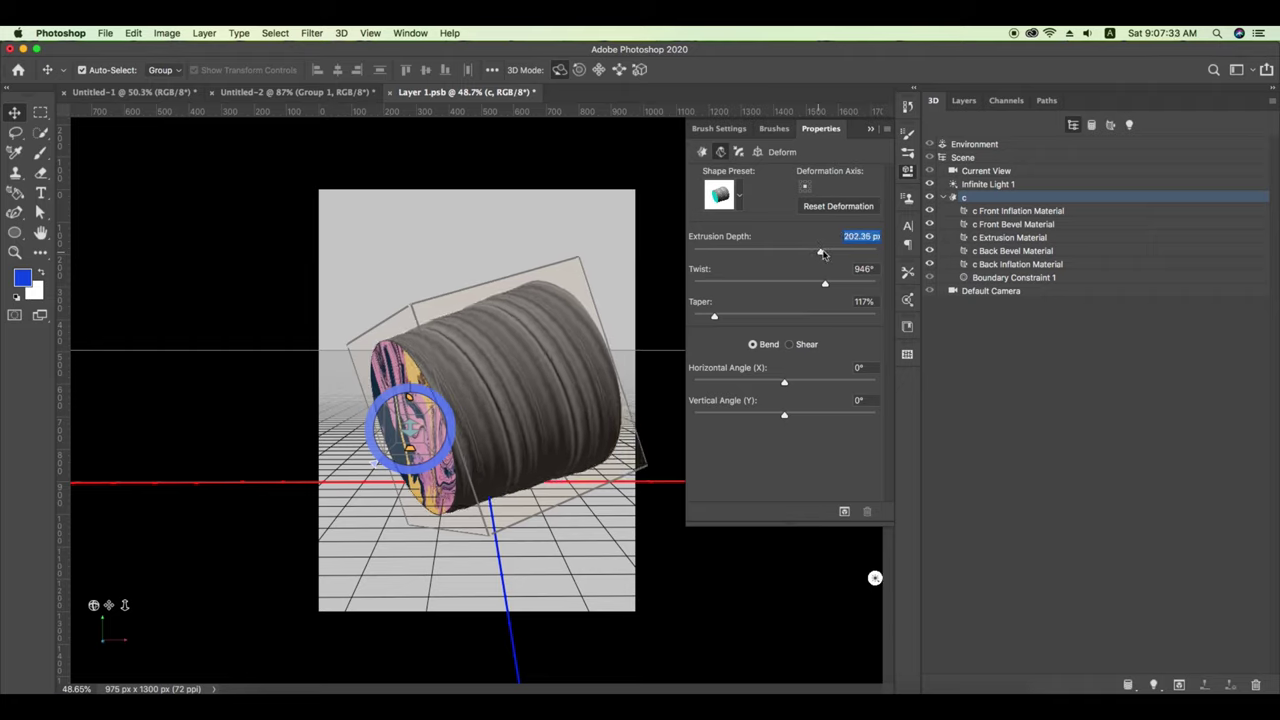
left_click(410, 428)
left_click_drag(410, 428, 341, 444)
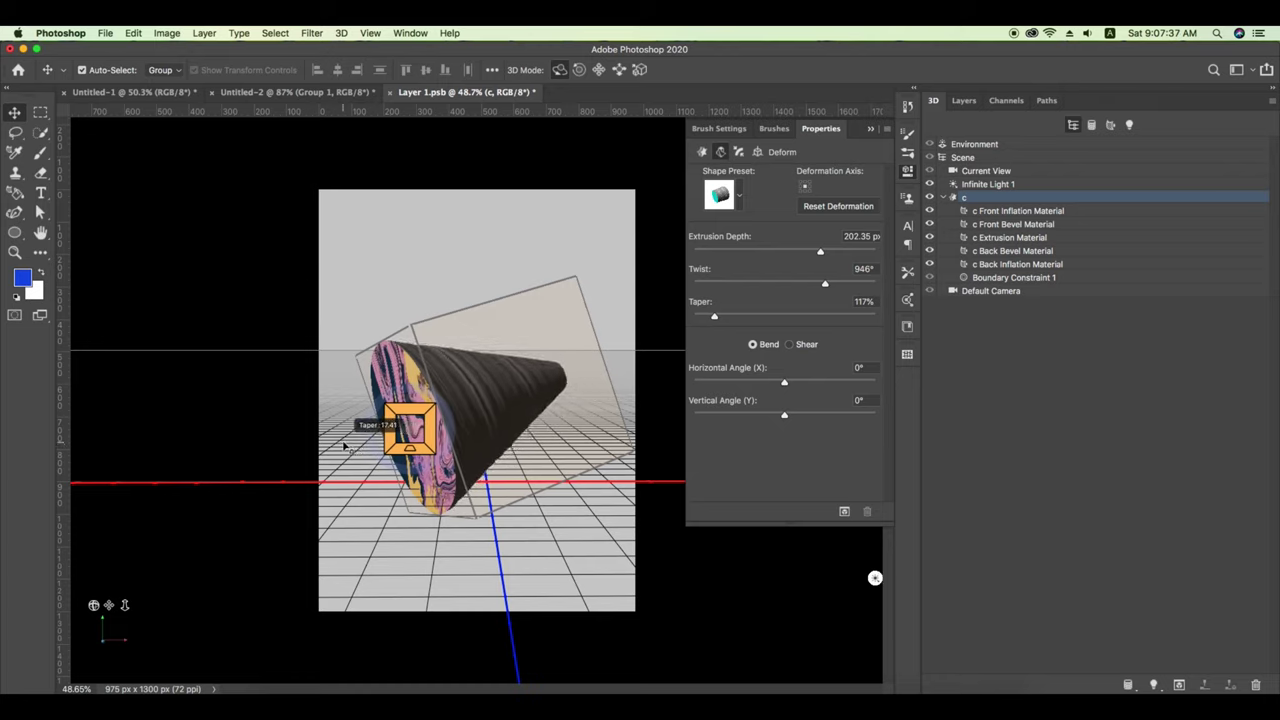
left_click(711, 315)
left_click_drag(711, 315, 700, 319)
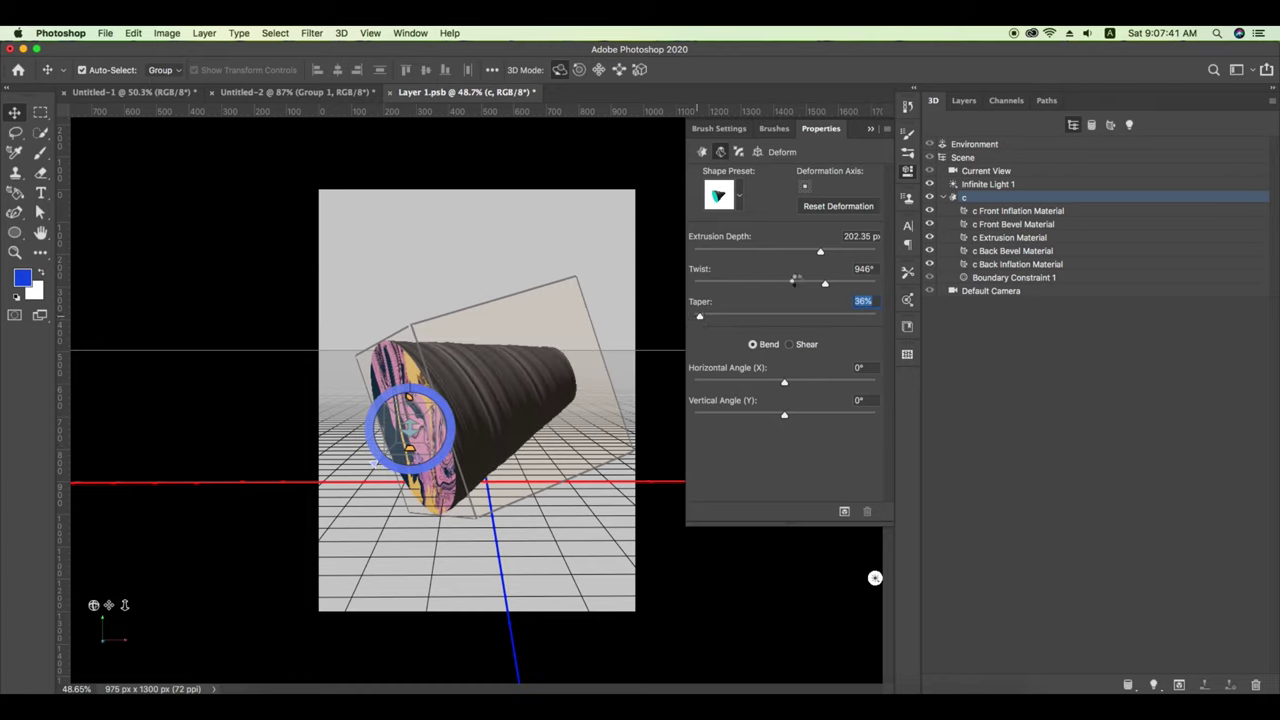
- Set Twist to -1054°, Taper to 4% and Extrusion Depth to about 245 px
left_click_drag(825, 283, 734, 283)
mouse_move(820, 252)
left_mouse_down()
mouse_move(790, 252)
mouse_move(827, 251)
left_mouse_up()
left_click_drag(699, 316, 693, 316)
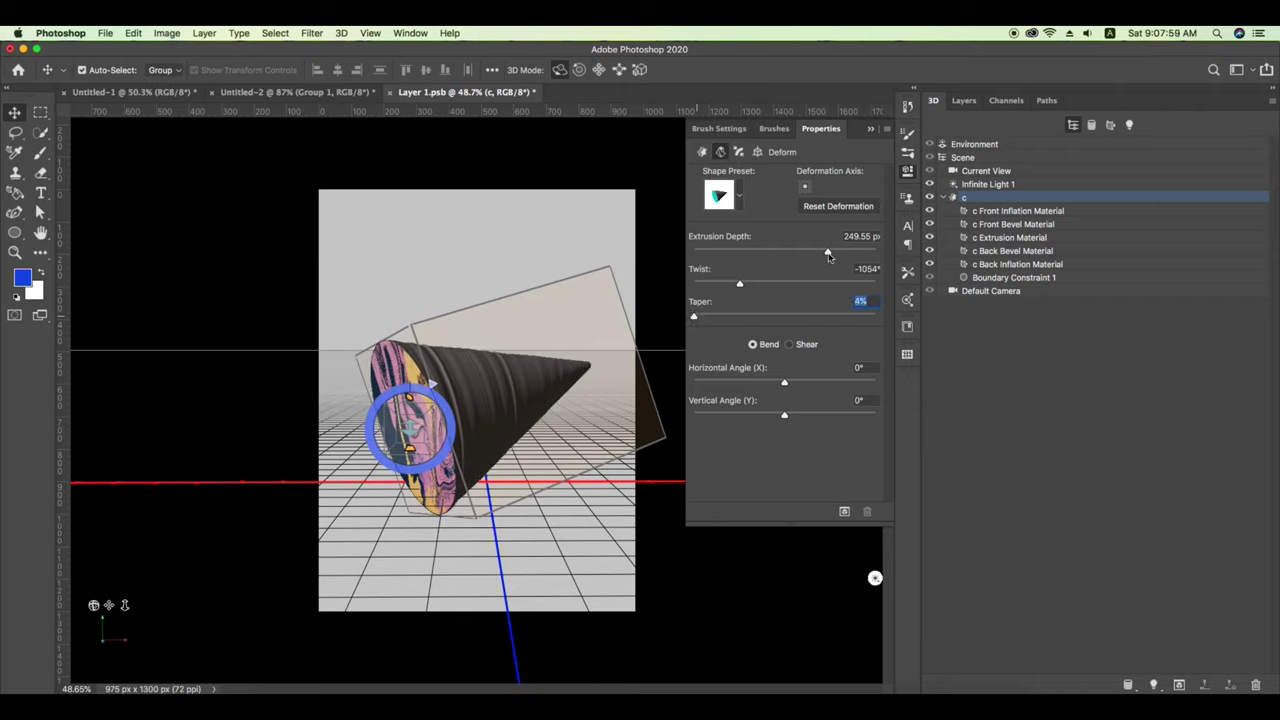
left_click_drag(828, 253, 827, 251)
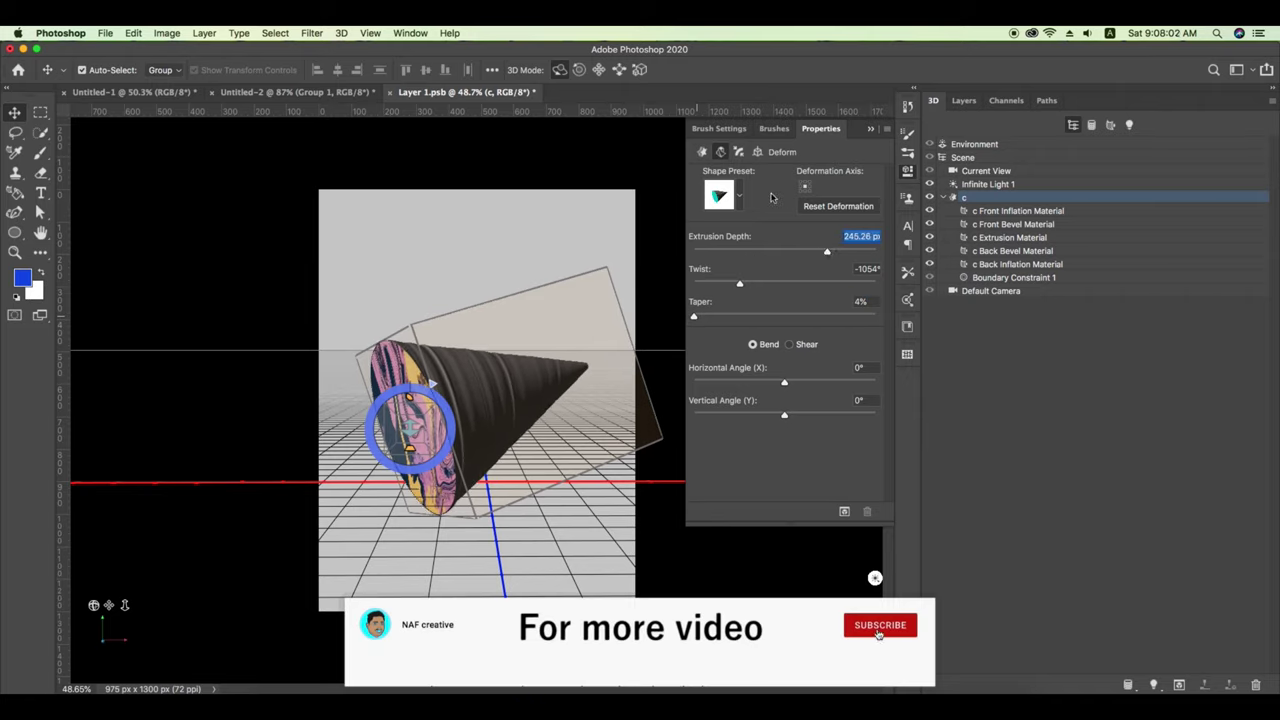
left_click(1004, 213)
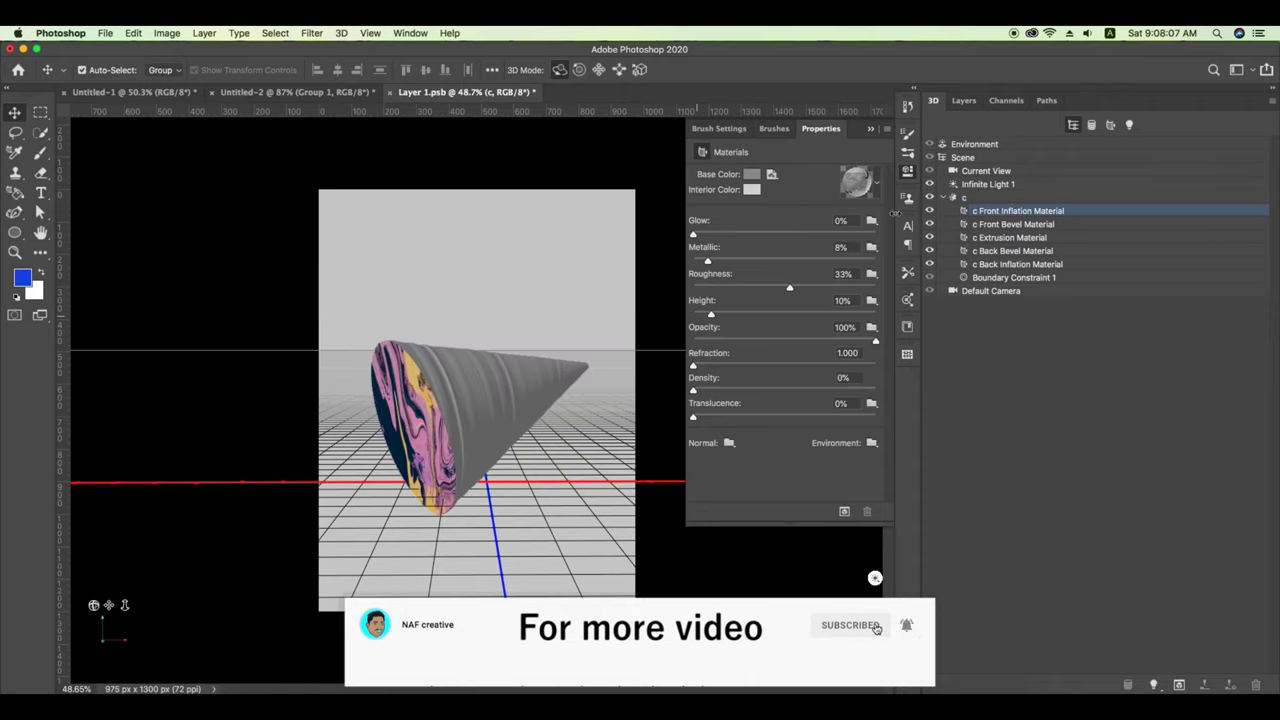
- Show the front-face material presets as a Small List and scroll toward Plastic Glossy (Blue)
left_click(874, 188)
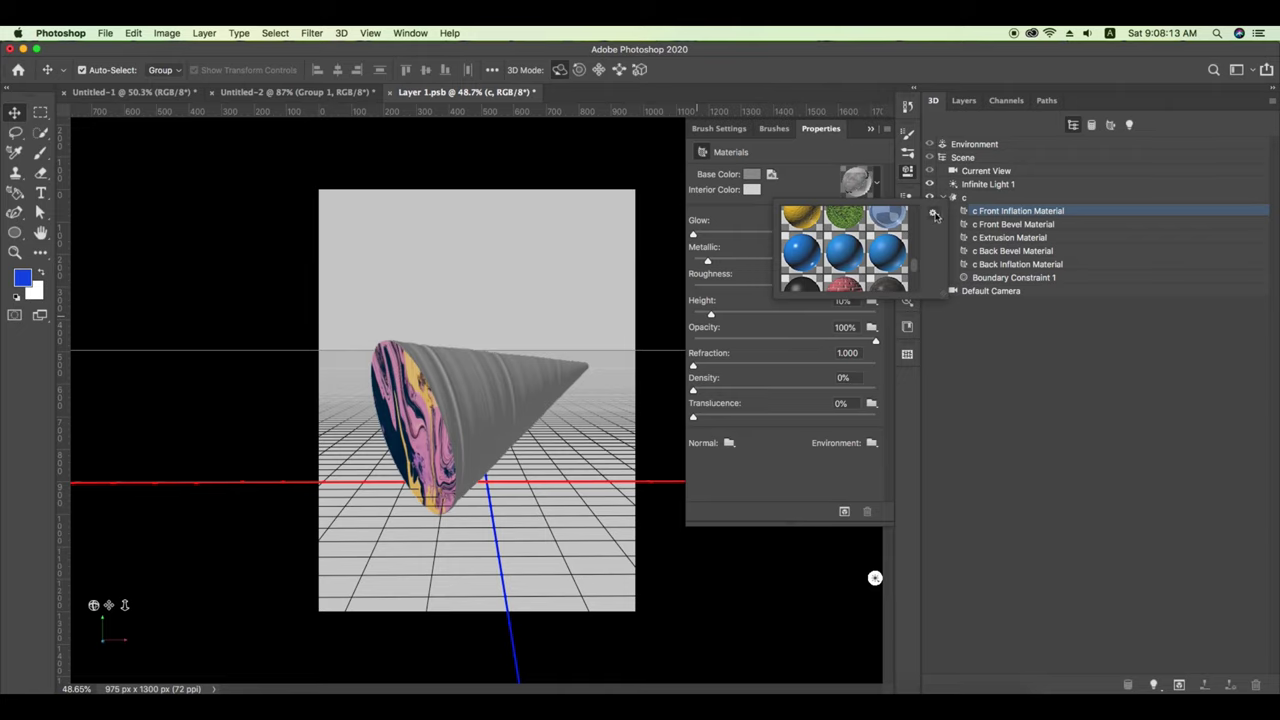
left_click(933, 214)
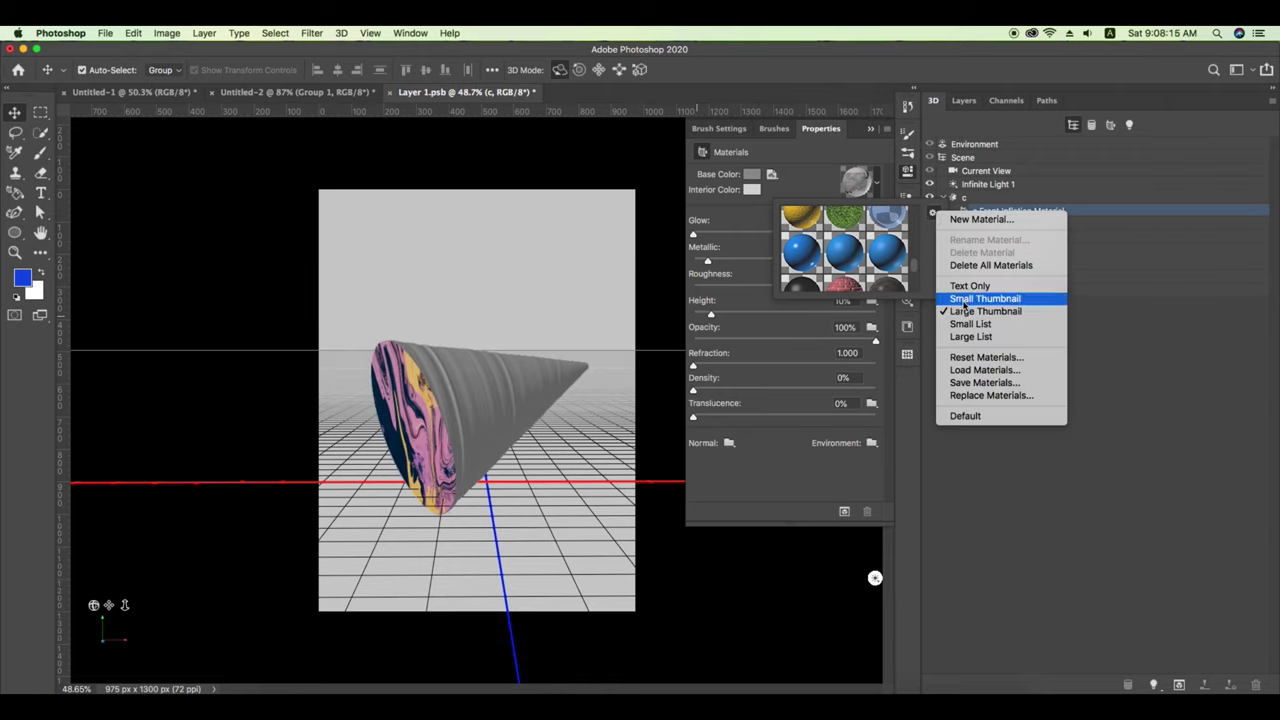
left_click(1001, 299)
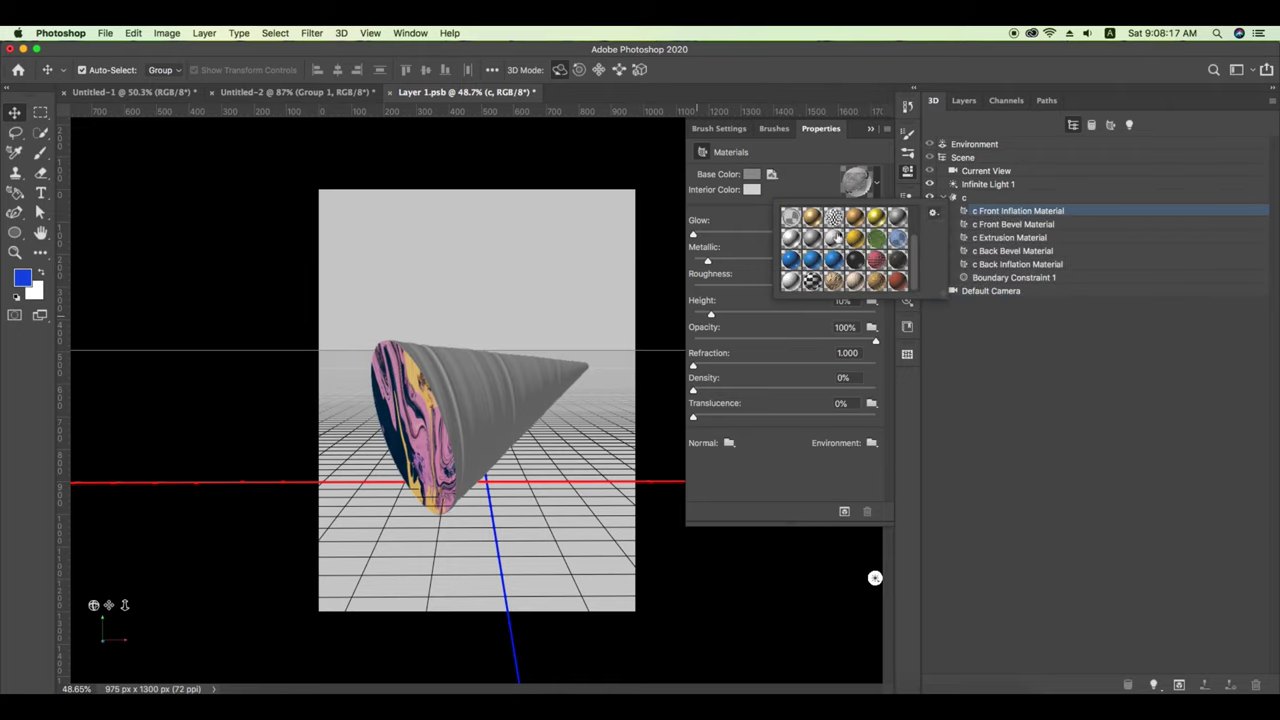
left_click(934, 213)
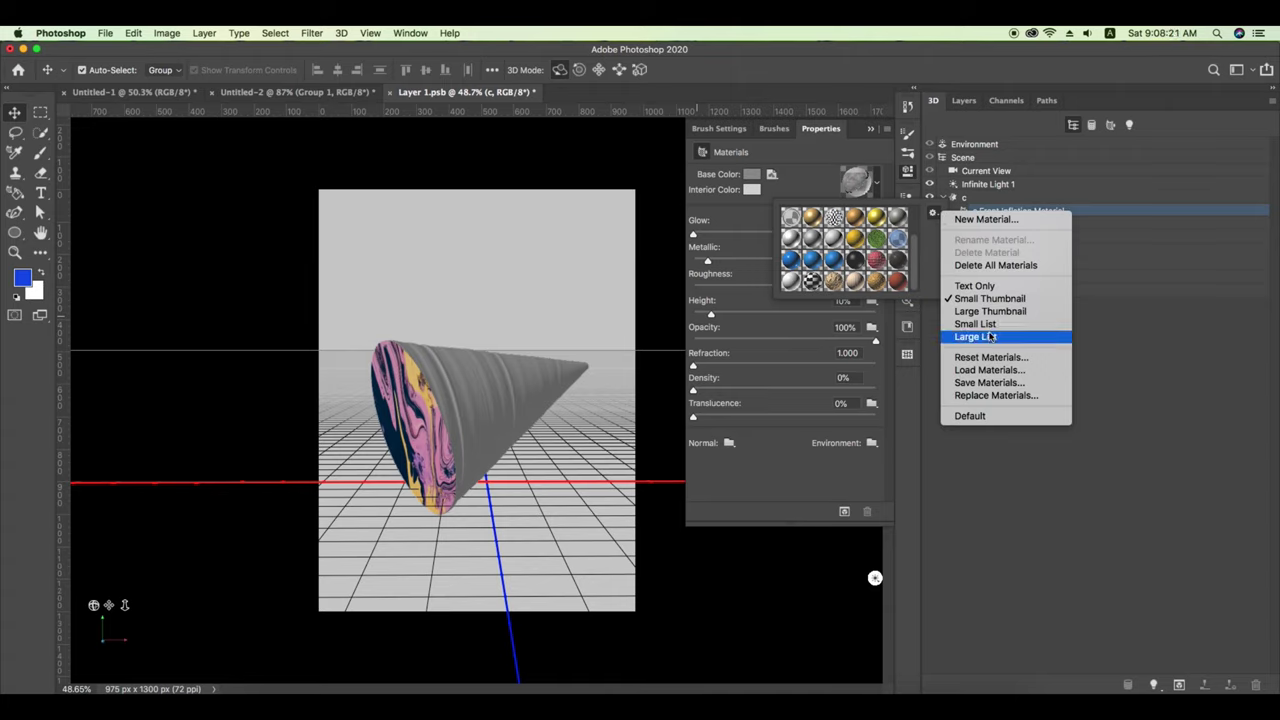
left_click(983, 333)
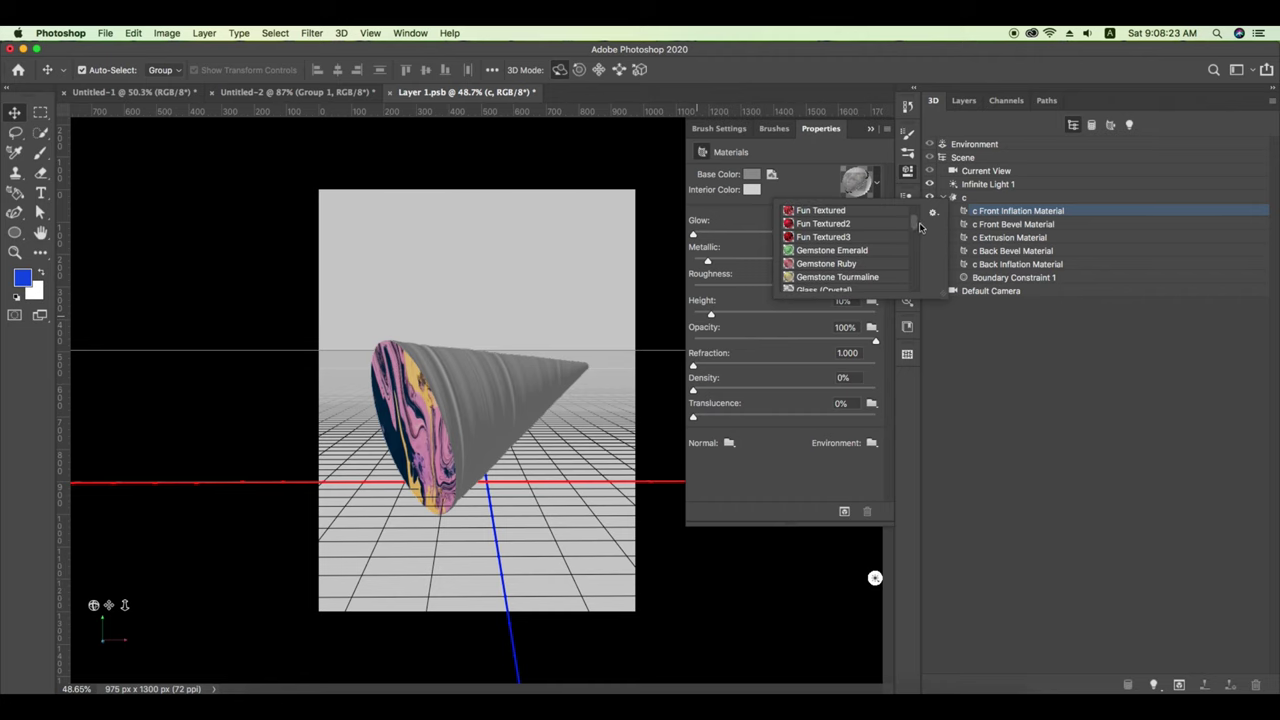
scroll(826, 262, "down", 3)
scroll(826, 262, "down", 3)
scroll(826, 262, "down", 3)
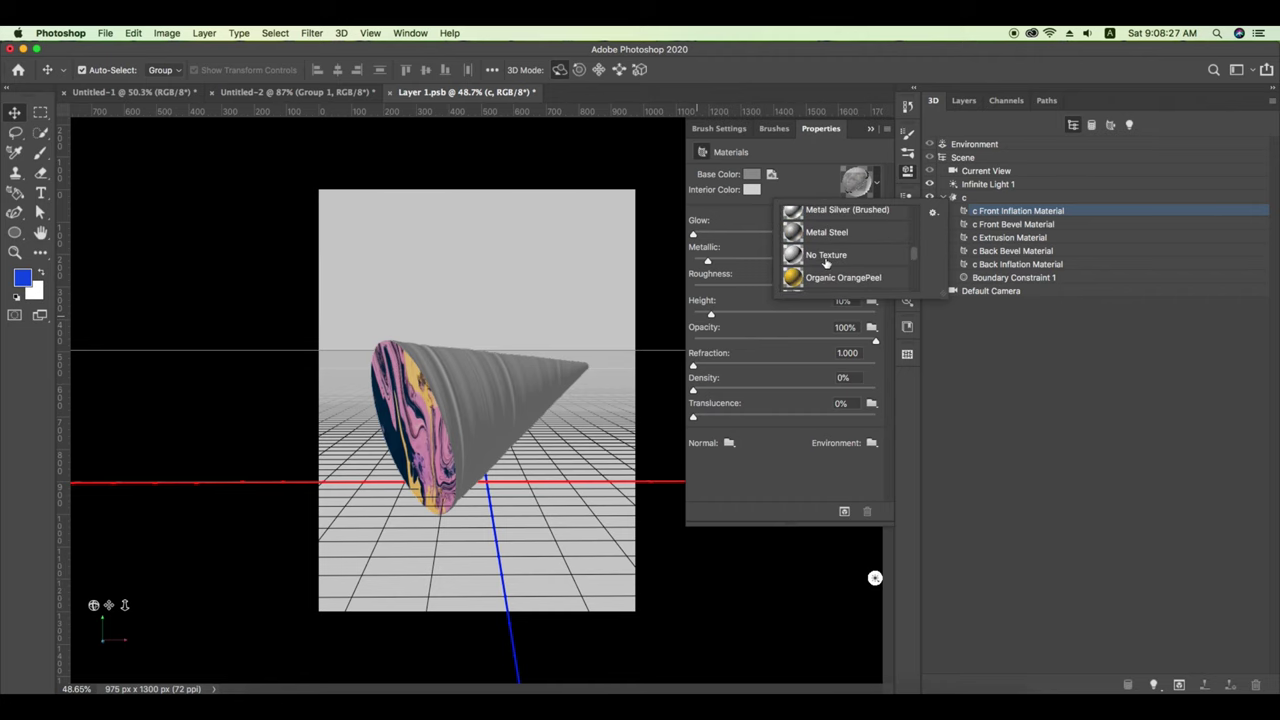
scroll(826, 262, "down", 3)
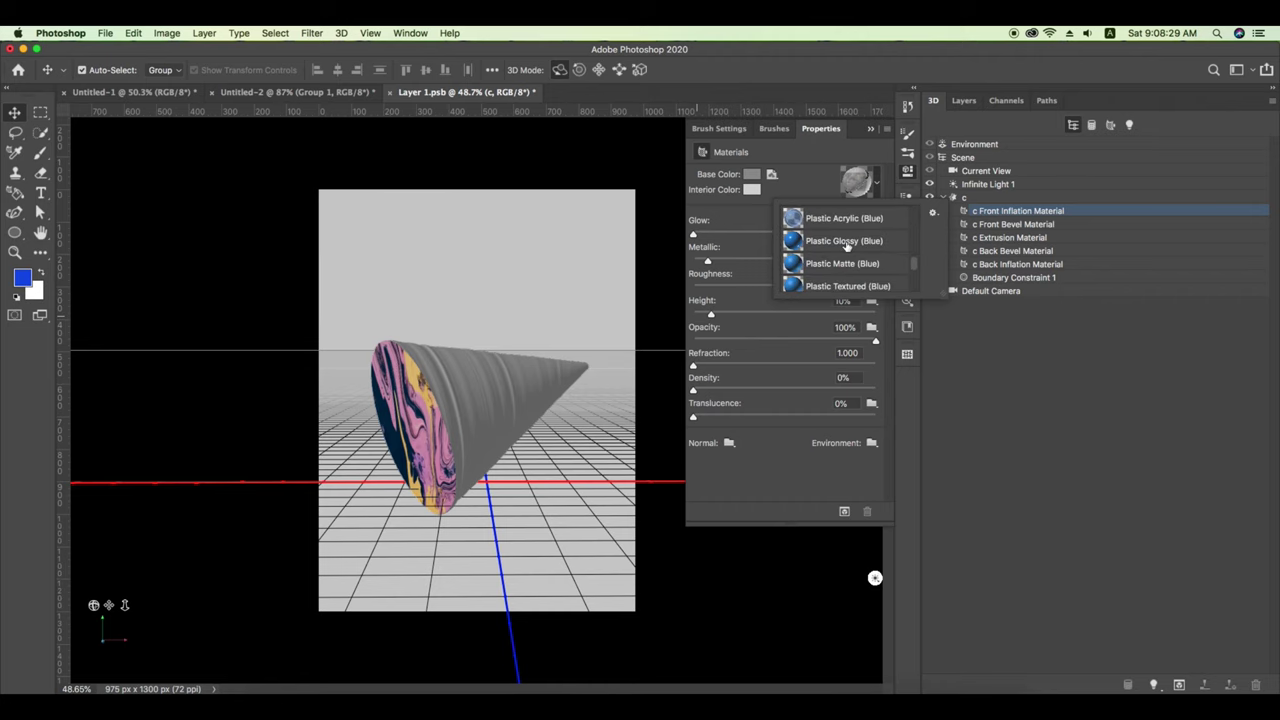
- Apply Plastic Glossy (Blue) to the cone's front face and front bevel material
left_click(818, 240)
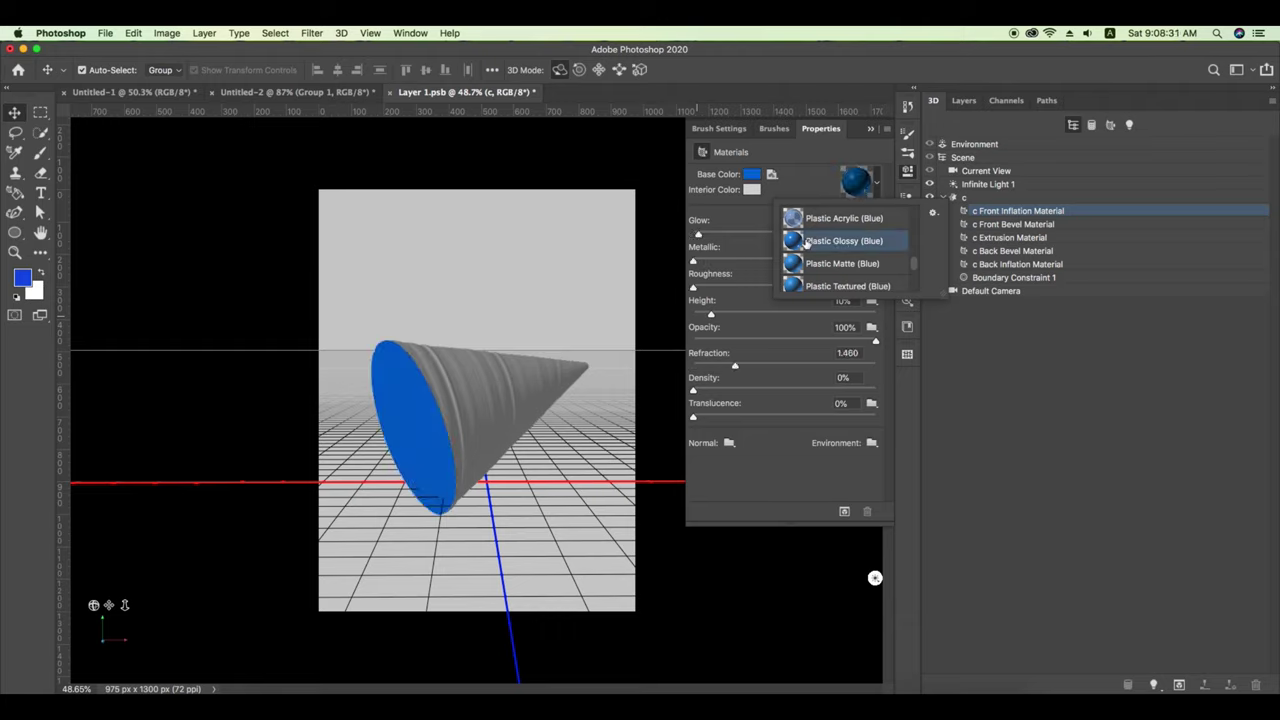
left_click(1006, 226)
left_click(877, 189)
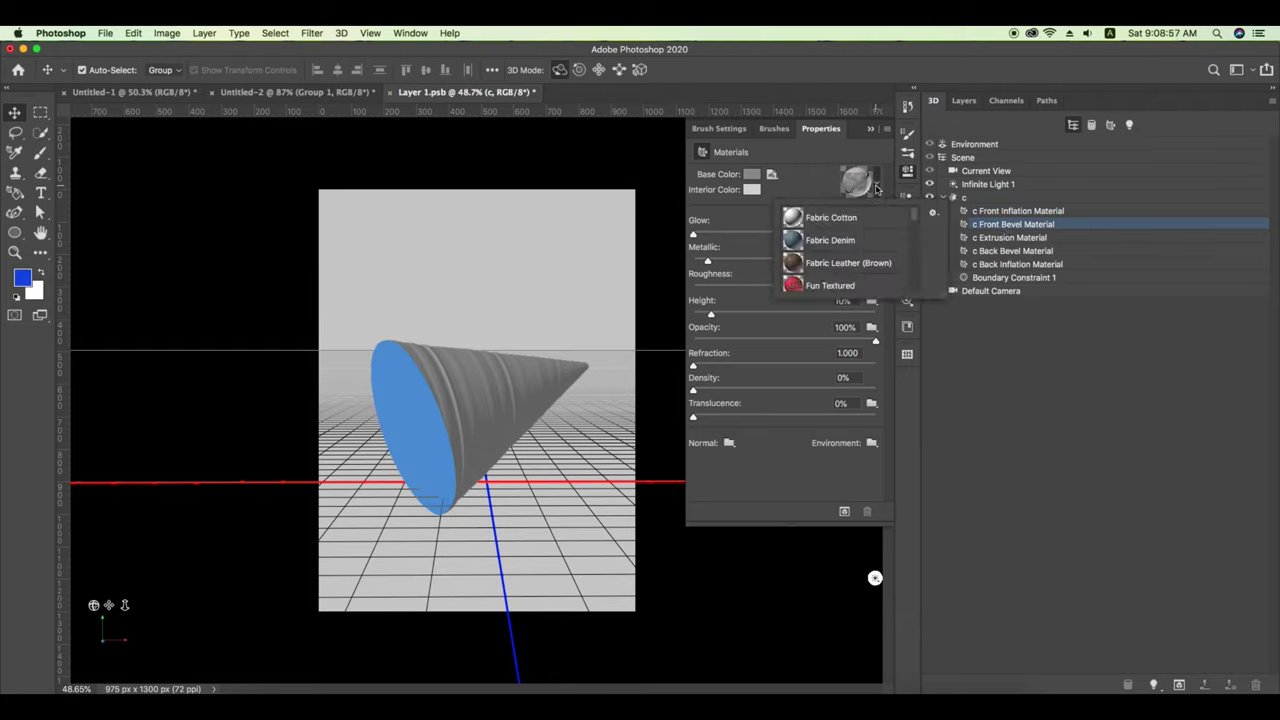
scroll(812, 272, "down", 3)
scroll(812, 272, "down", 3)
scroll(812, 272, "down", 3)
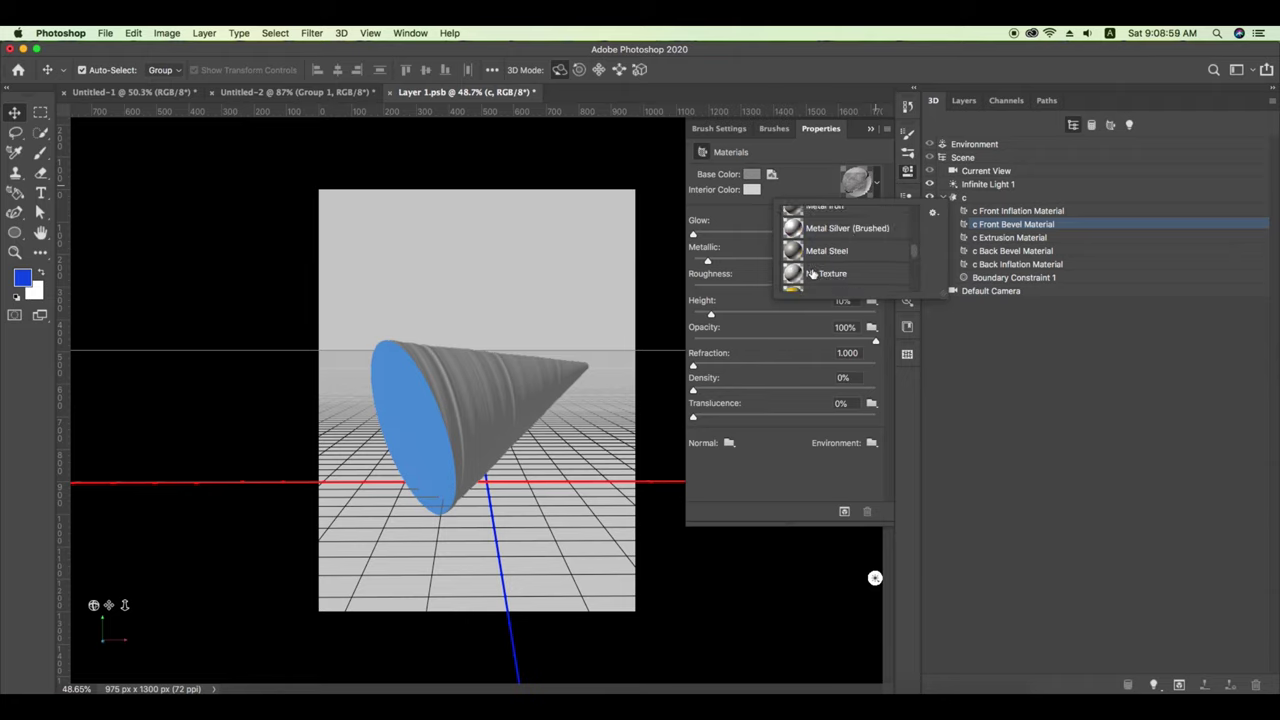
scroll(812, 272, "down", 3)
scroll(812, 272, "down", 1)
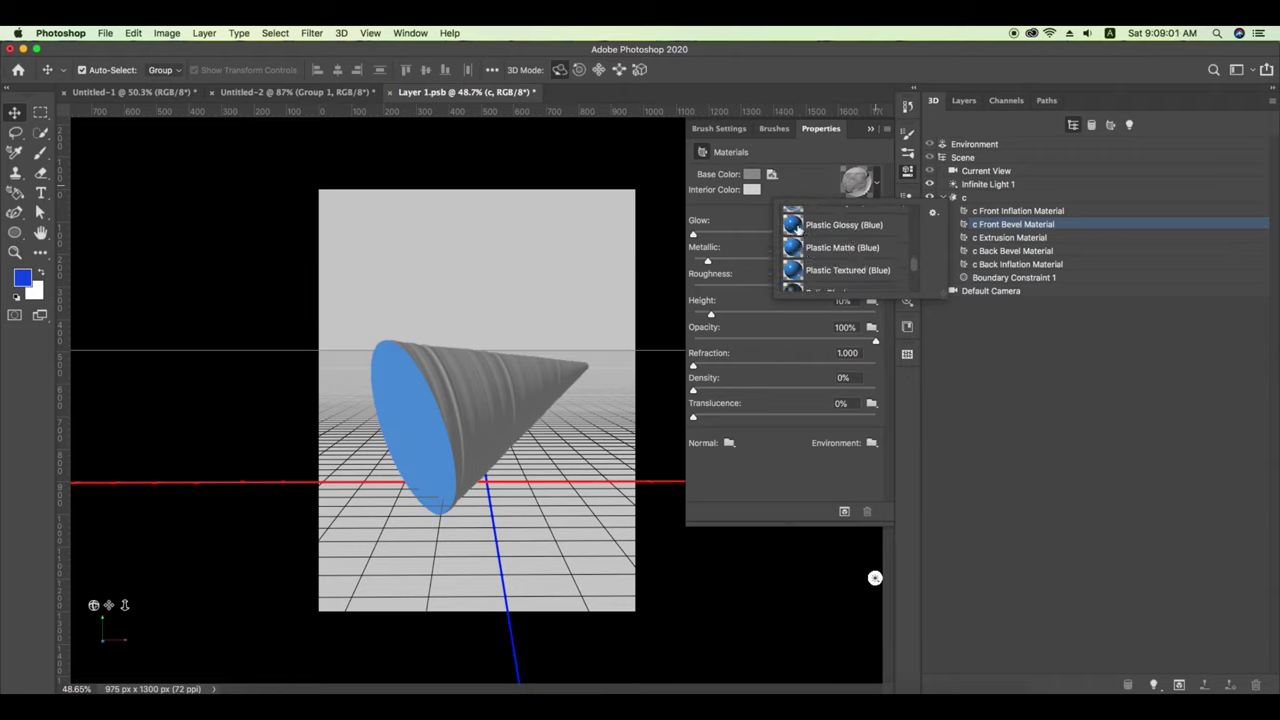
left_click(797, 226)
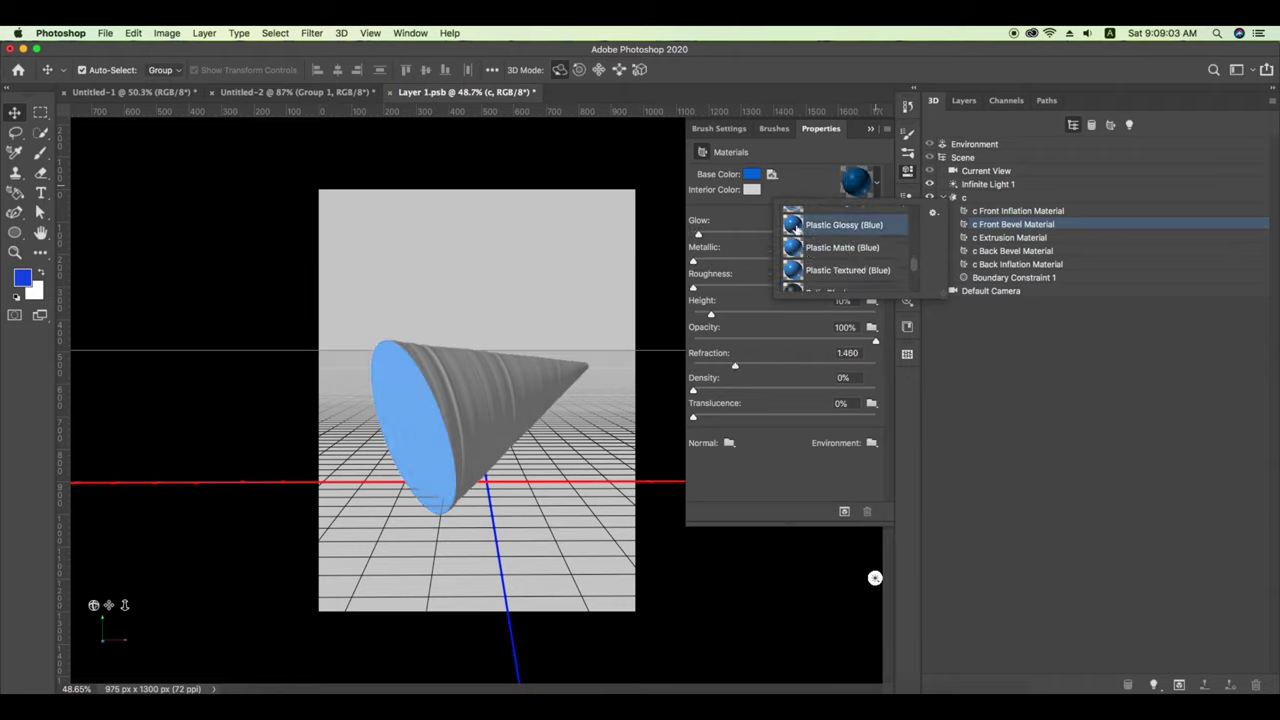
left_click(701, 237)
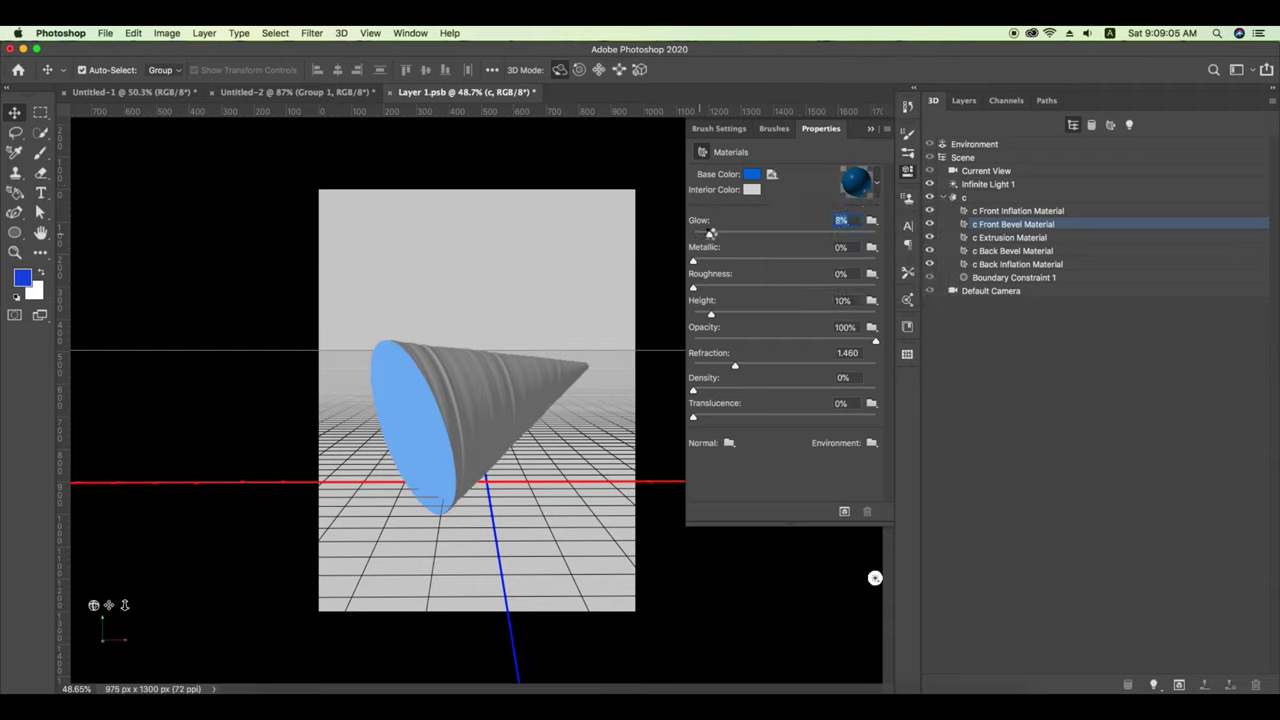
- Apply Plastic Glossy (Blue) to the cone's side extrusion material
left_click(1012, 239)
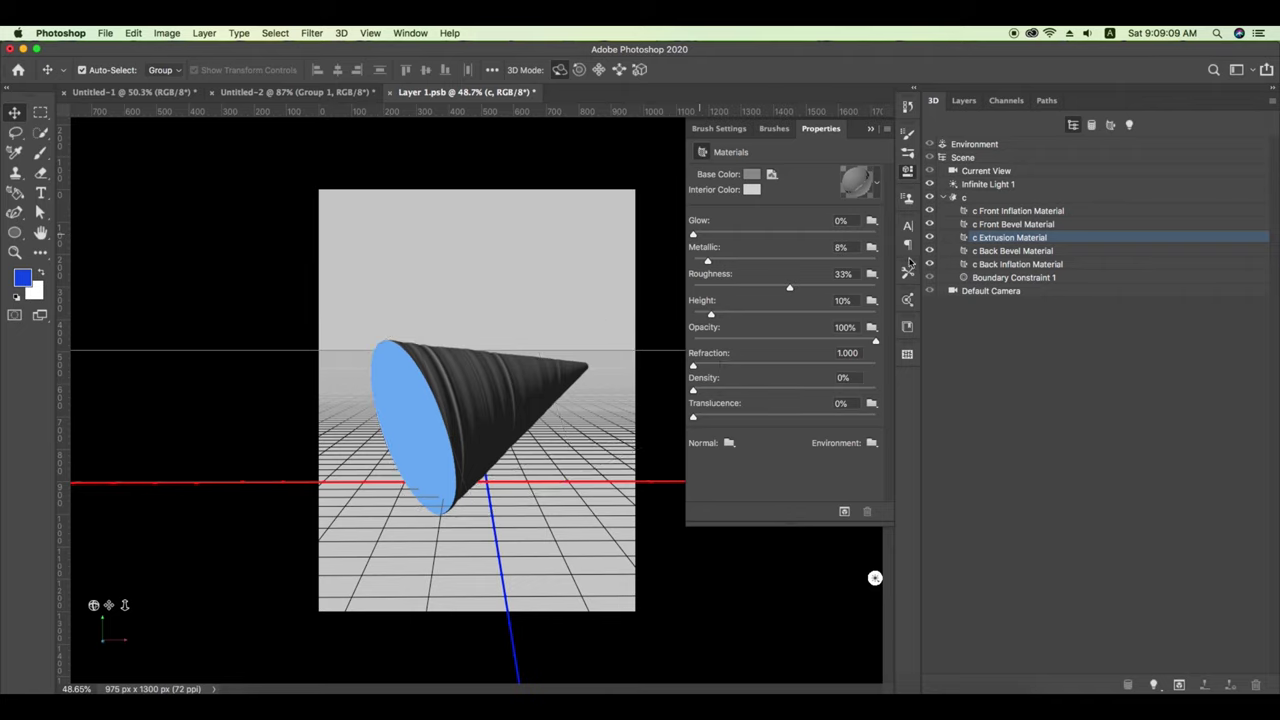
left_click(879, 190)
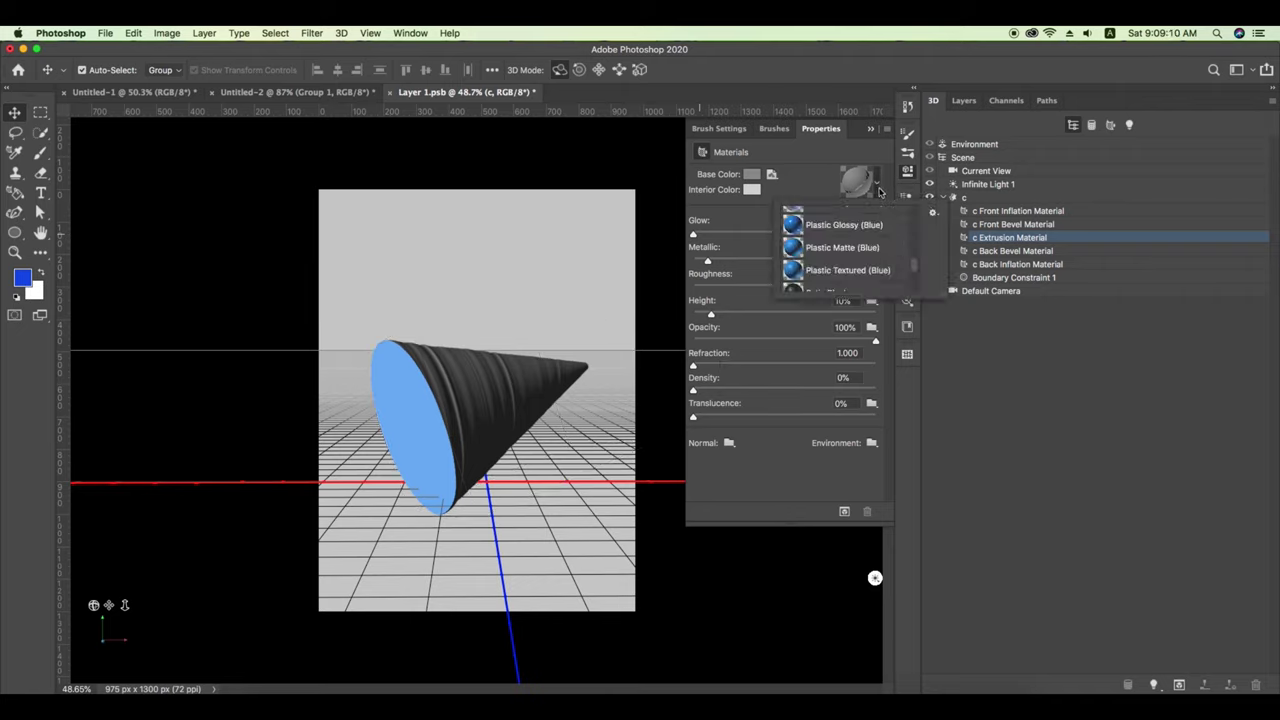
left_click(800, 228)
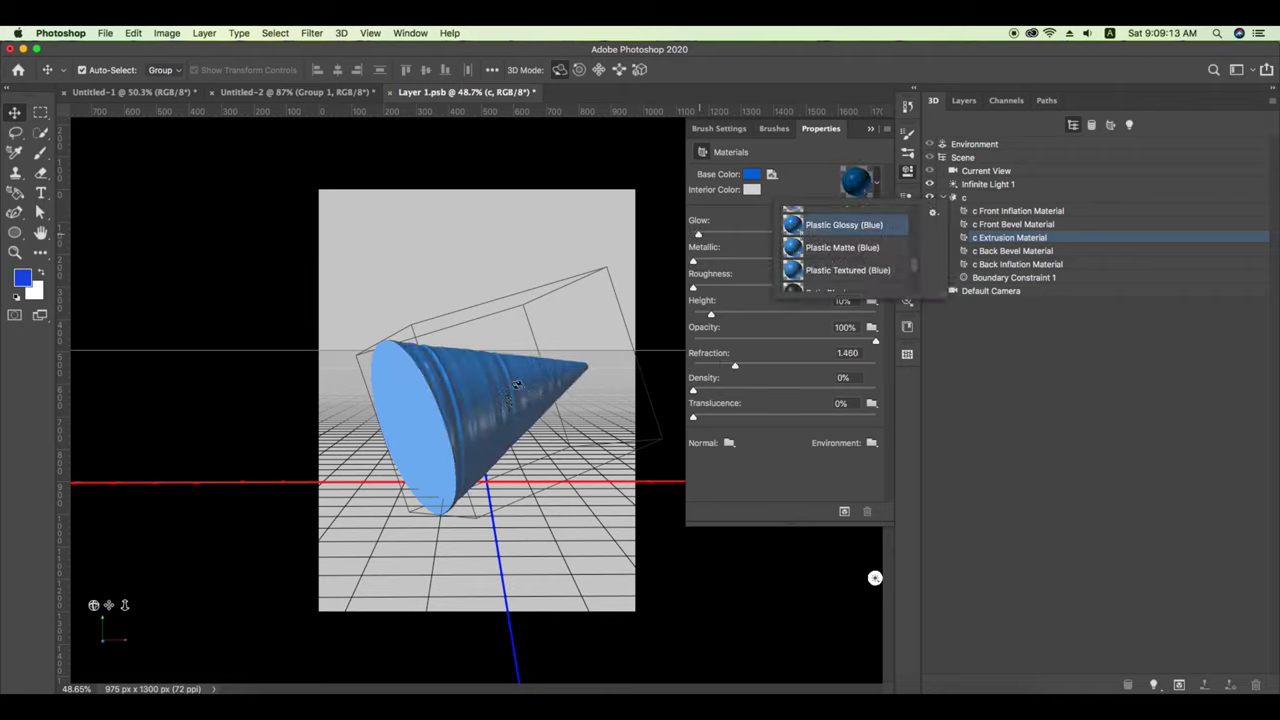
left_click(806, 179)
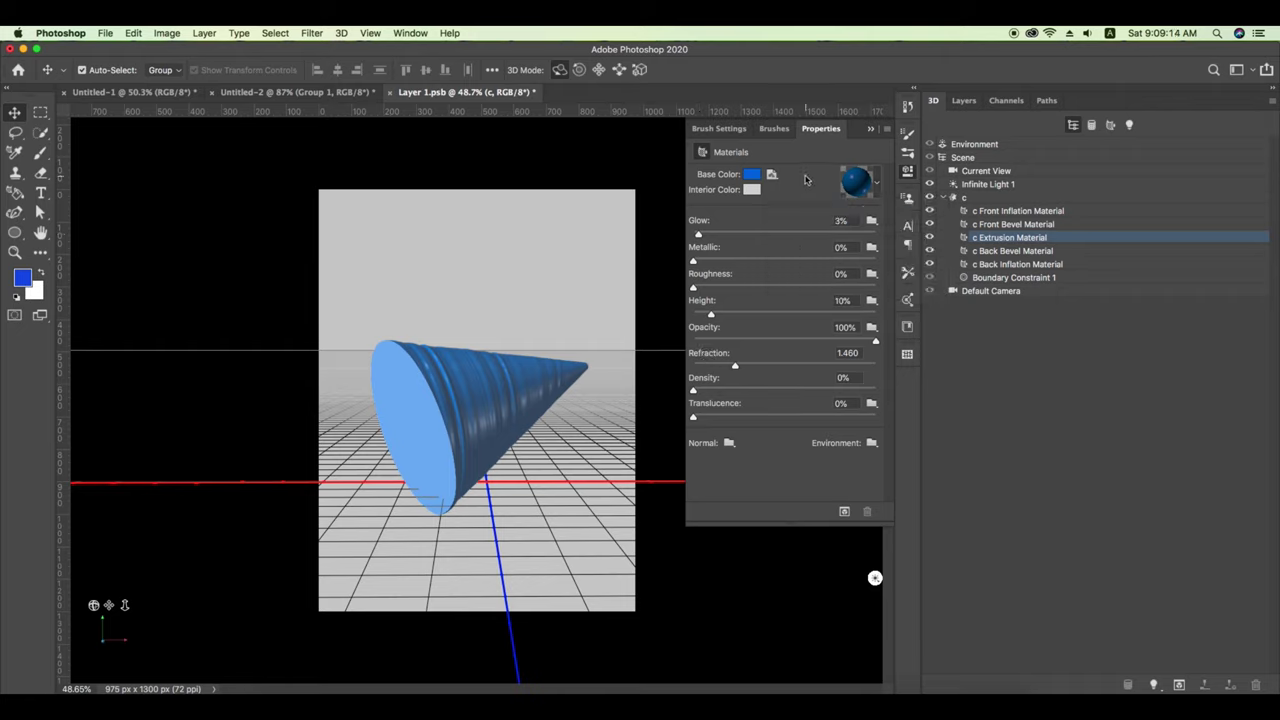
- Recheck the front bevel's material presets, then reselect the side material
left_click(1034, 224)
left_click(876, 184)
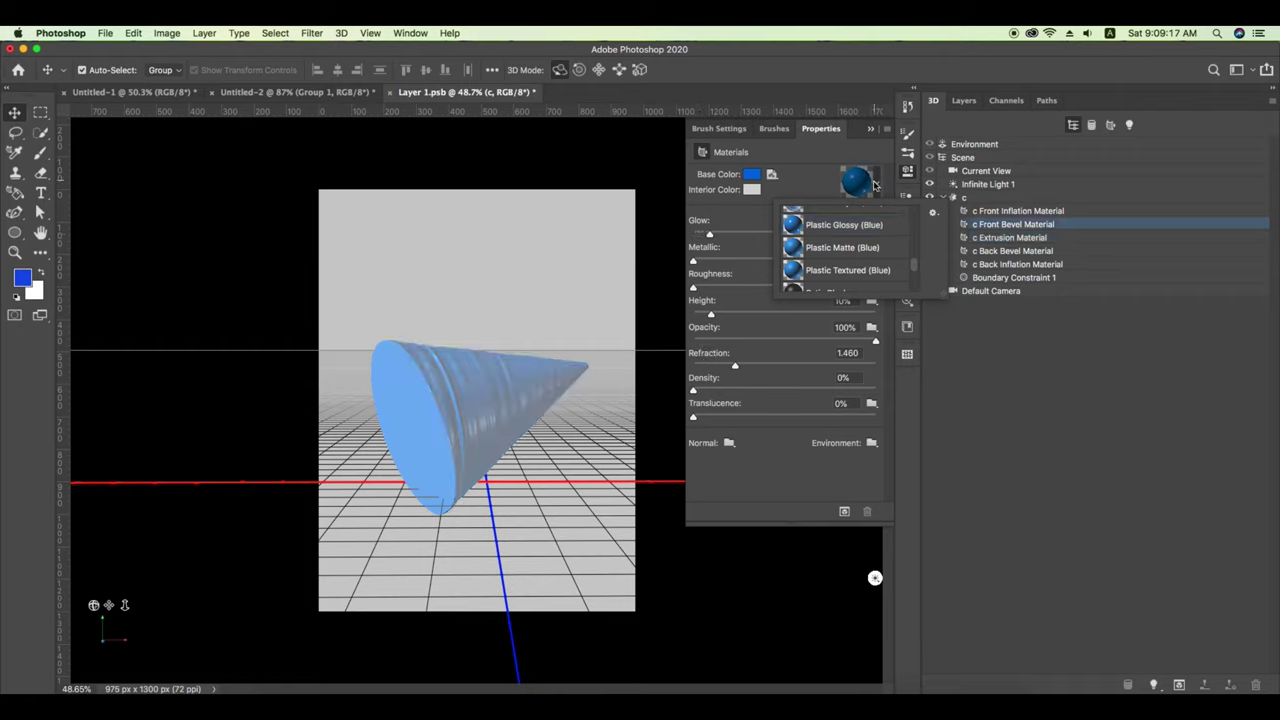
scroll(811, 243, "up", 3)
scroll(810, 244, "up", 3)
scroll(808, 244, "up", 3)
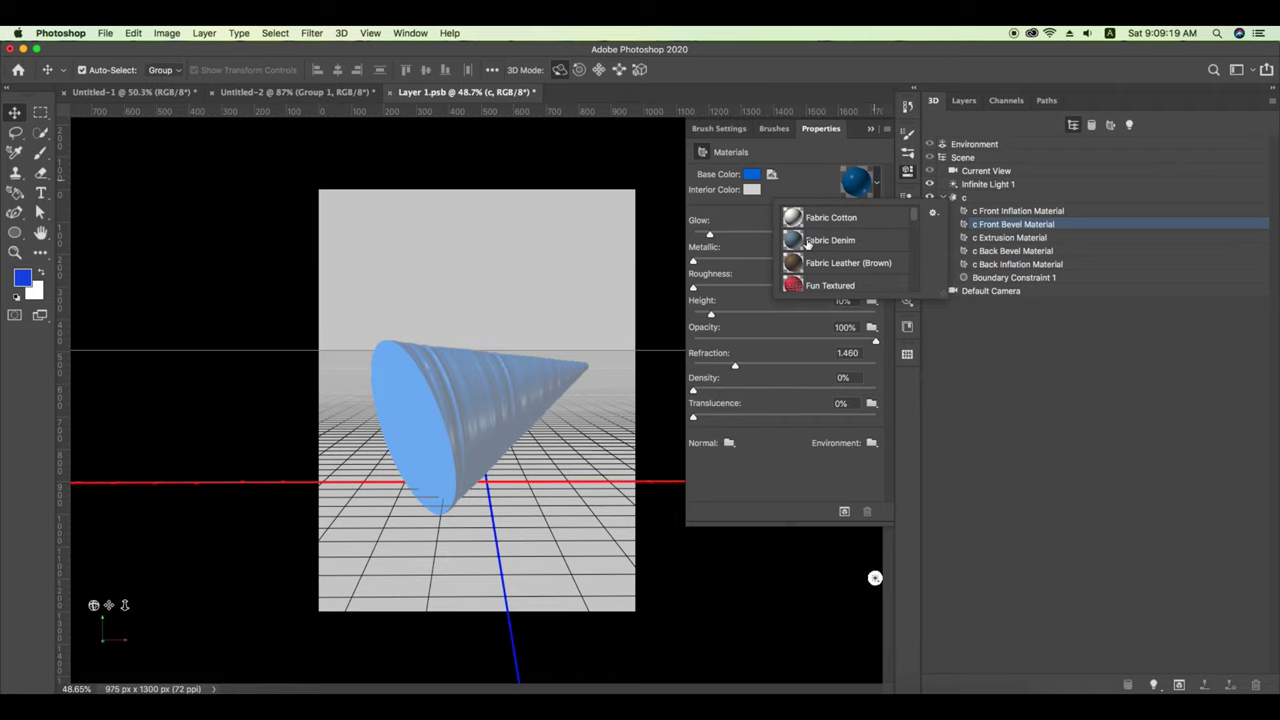
scroll(808, 243, "down", 2)
scroll(808, 243, "down", 2)
scroll(808, 240, "down", 2)
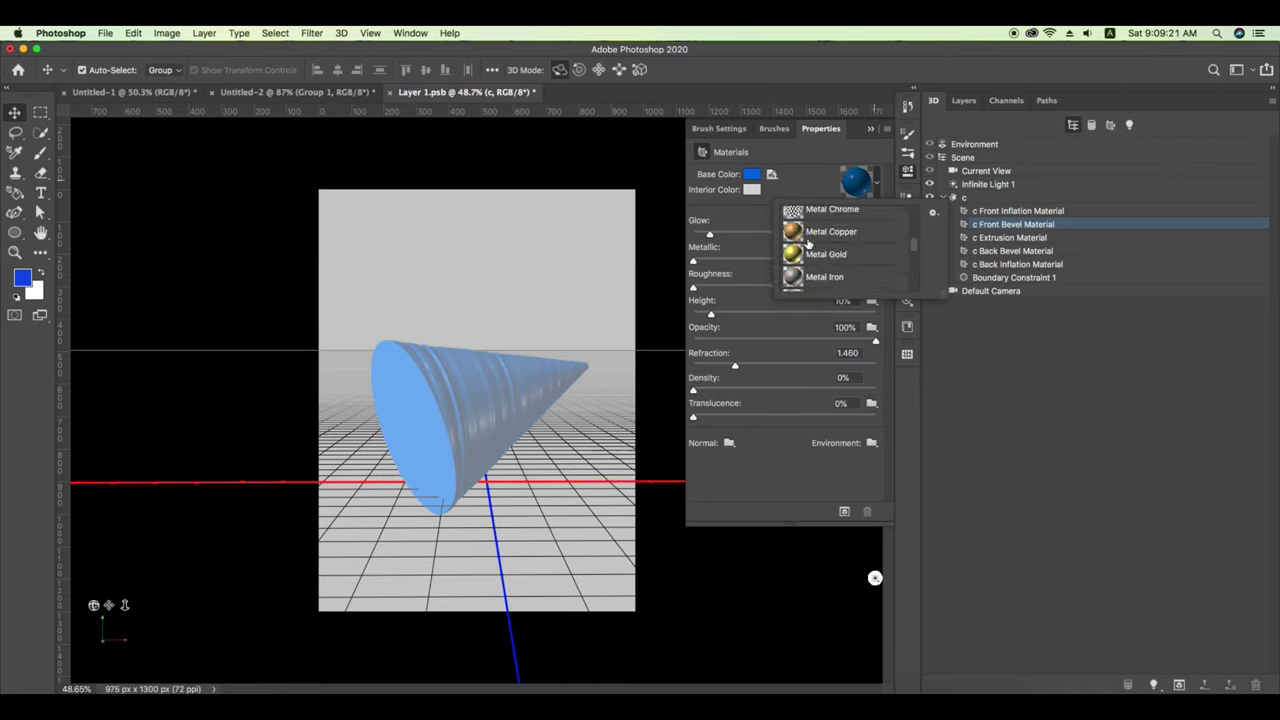
scroll(810, 224, "down", 2)
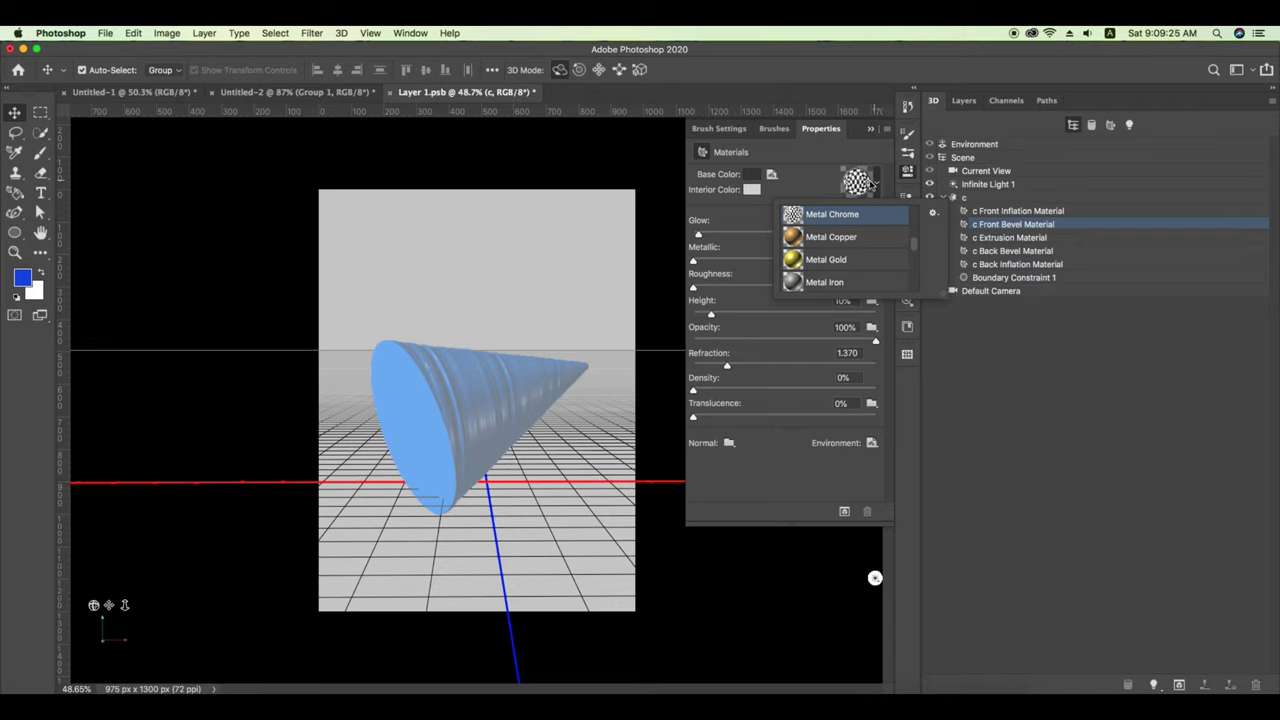
left_click(873, 183)
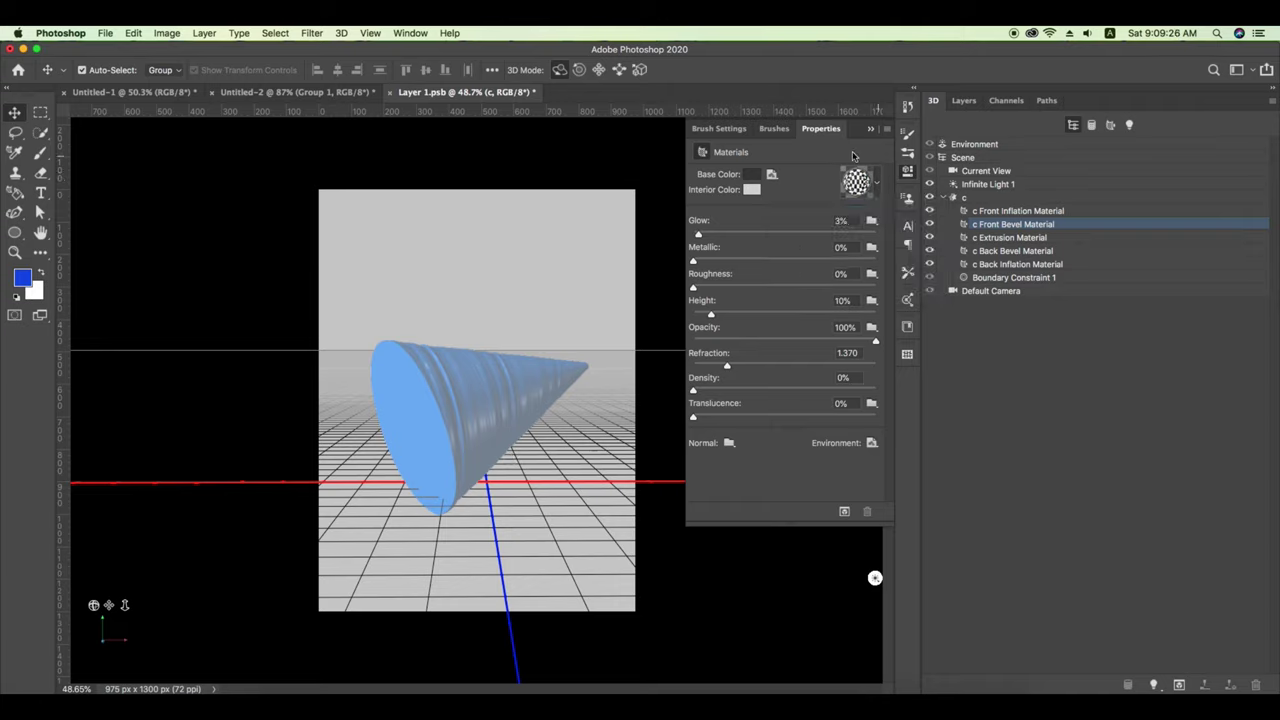
- Select the cone mesh and nudge it slightly left along the X axis
left_click(908, 172)
left_click(994, 199)
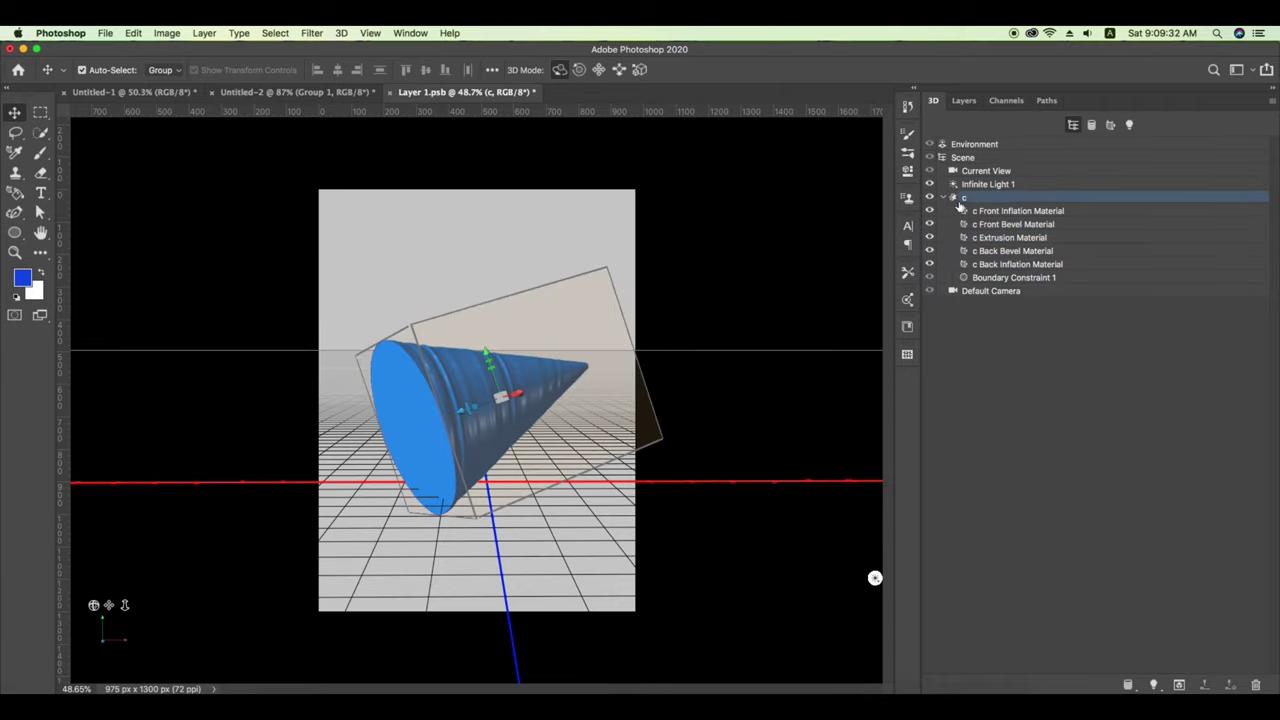
mouse_move(513, 396)
left_mouse_down()
mouse_move(487, 413)
mouse_move(590, 277)
left_mouse_up()
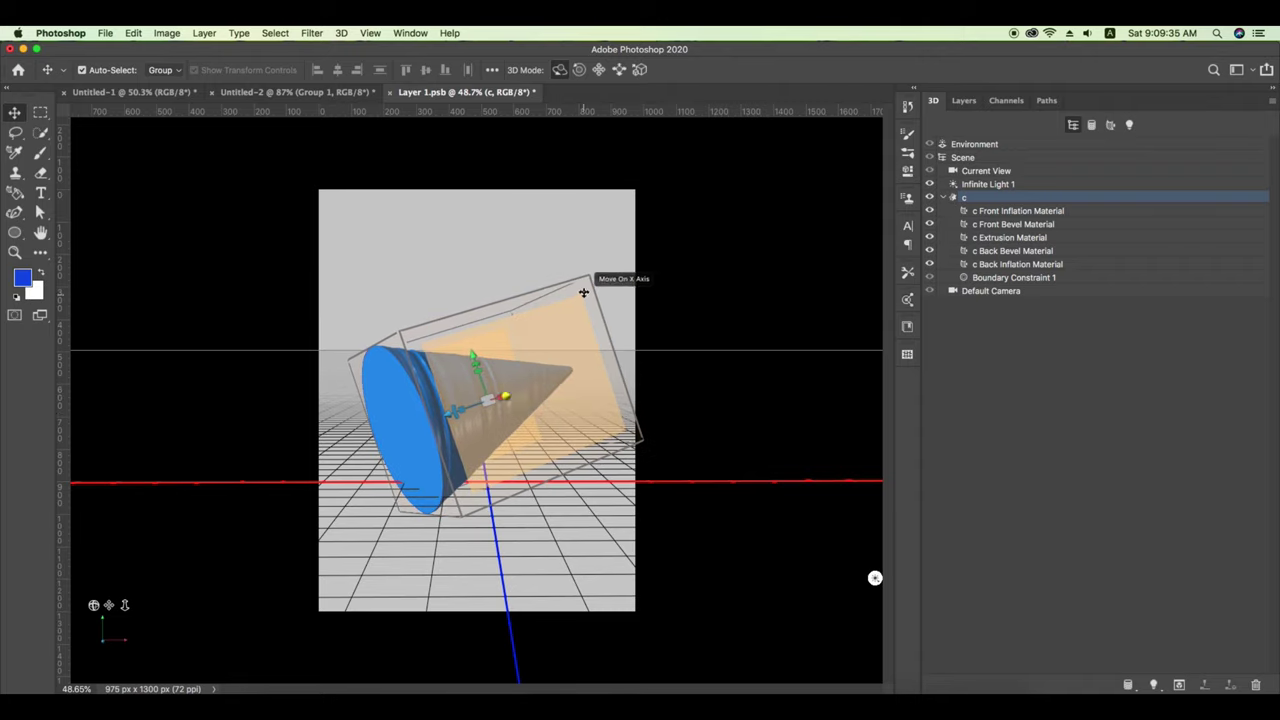
- Lengthen the cone's extrusion depth to about 296 px
left_click(908, 172)
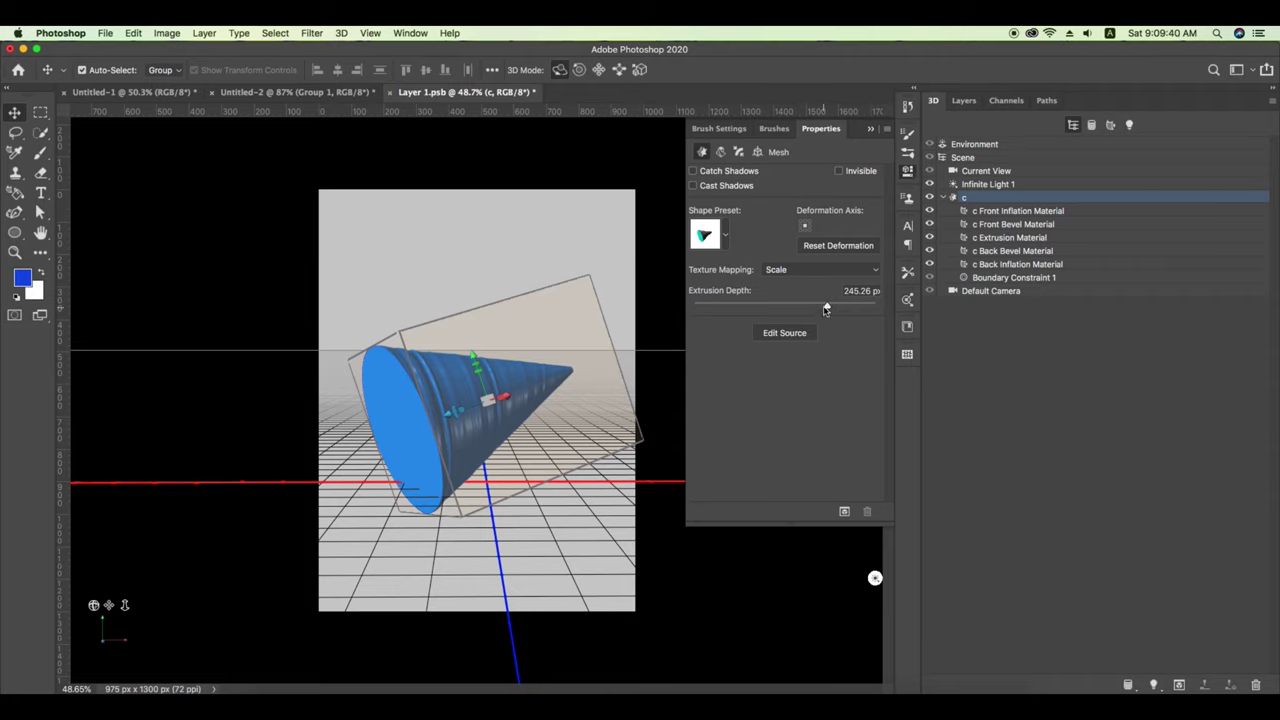
left_click_drag(825, 309, 829, 304)
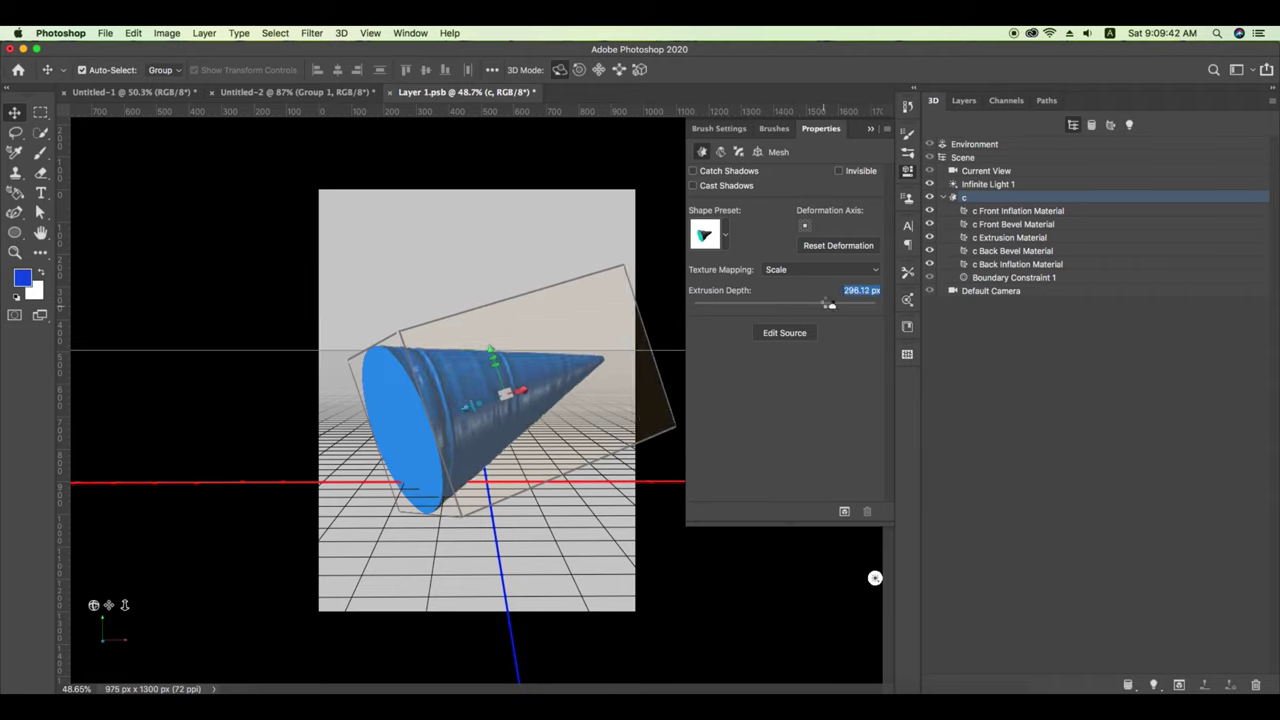
left_click(721, 152)
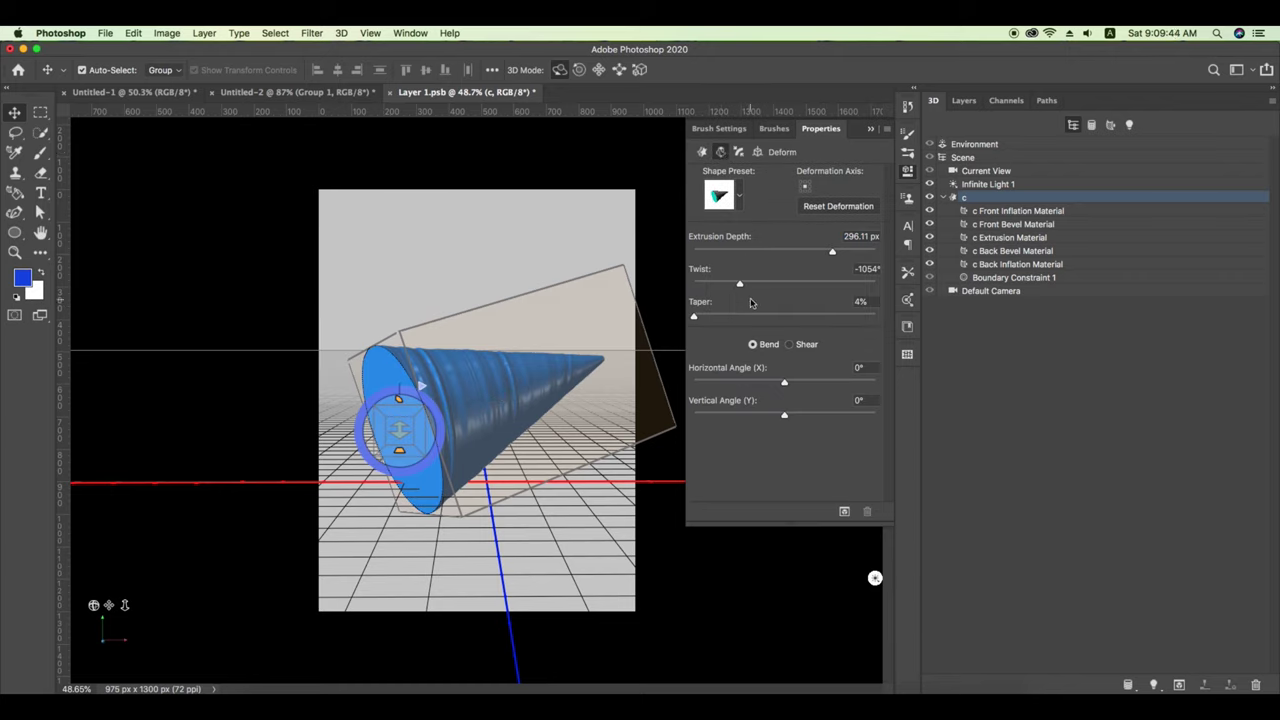
- Set the cone's twist to -2092° and extend it to about 360 px
mouse_move(740, 283)
left_mouse_down()
mouse_move(768, 285)
mouse_move(722, 285)
left_mouse_up()
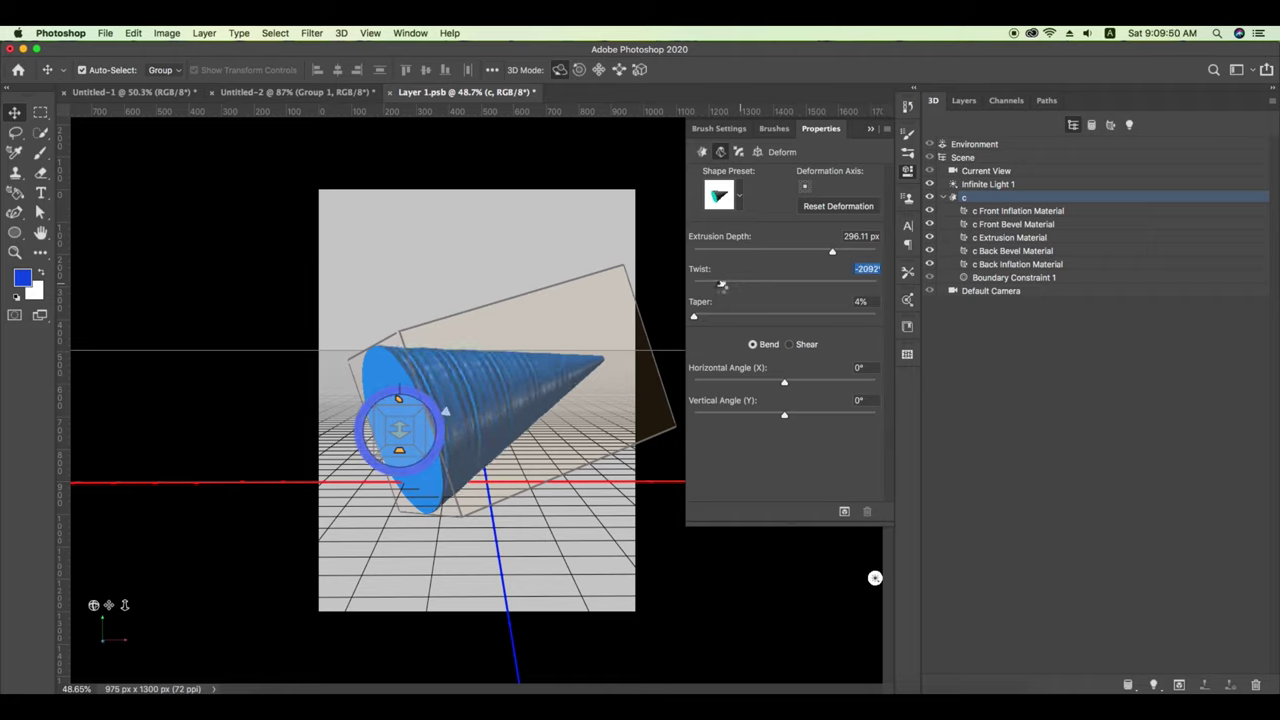
mouse_move(414, 423)
left_mouse_down()
mouse_move(447, 439)
mouse_move(415, 476)
left_mouse_up()
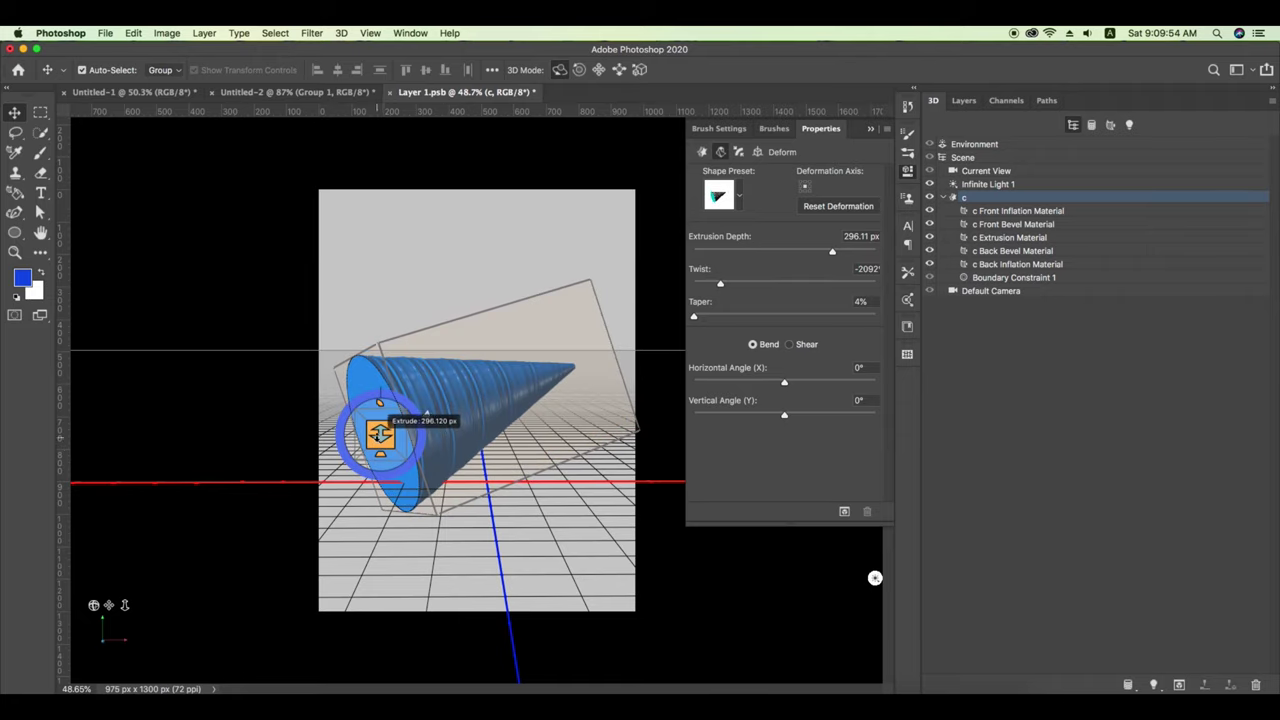
mouse_move(380, 430)
left_mouse_down()
mouse_move(386, 420)
mouse_move(340, 540)
left_mouse_up()
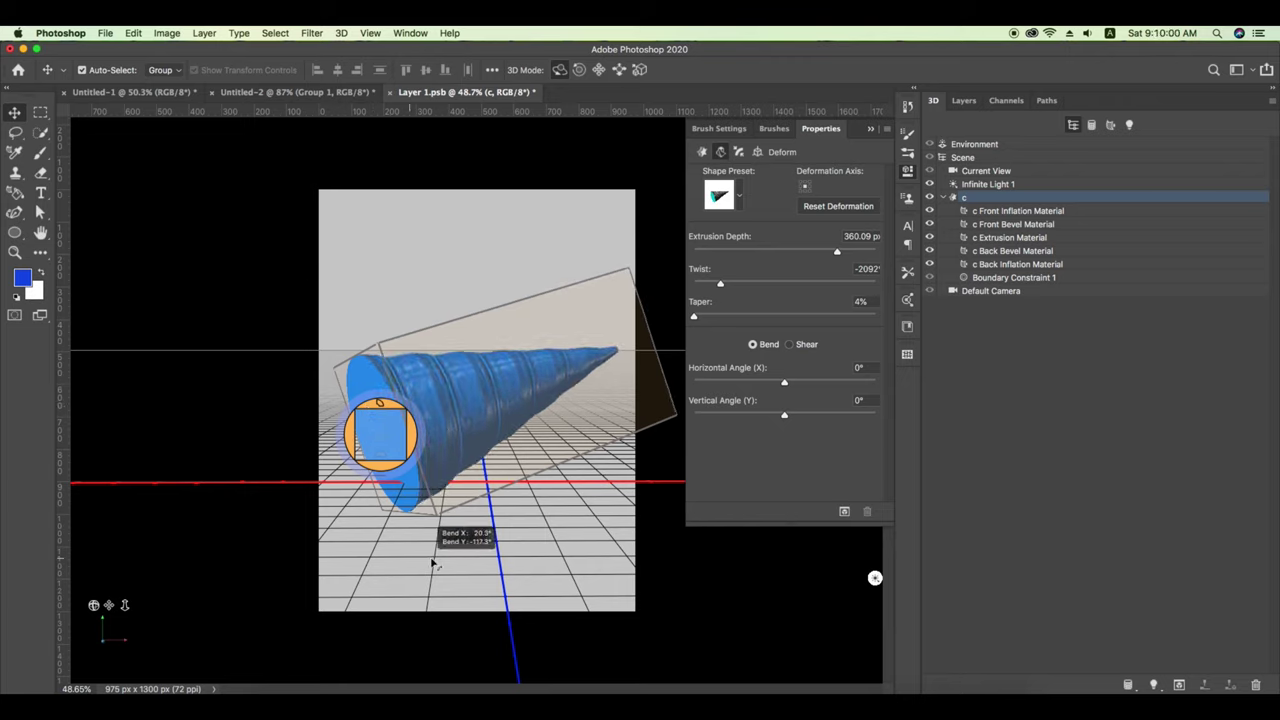
- Bend the cone 258° horizontally and -278° vertically into a spiral shell
mouse_move(340, 540)
left_mouse_down()
mouse_move(380, 404)
mouse_move(434, 500)
mouse_move(382, 414)
left_mouse_up()
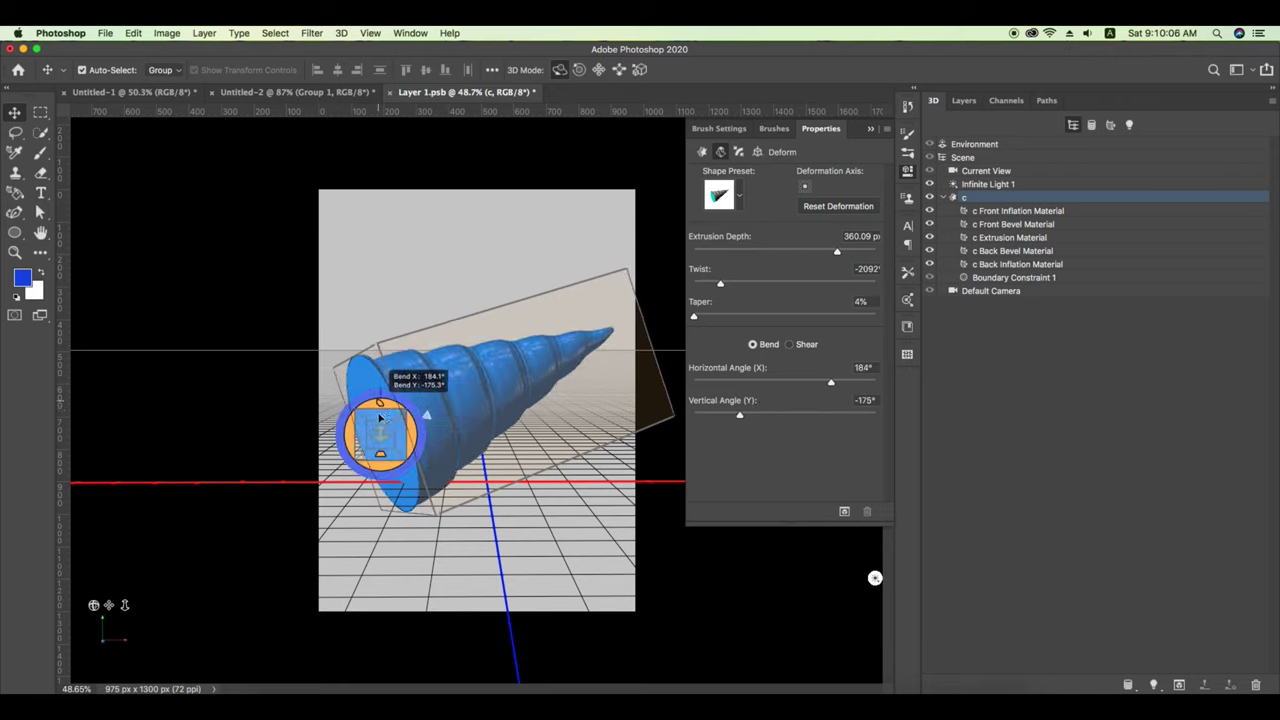
mouse_move(382, 414)
left_mouse_down()
mouse_move(378, 402)
mouse_move(371, 466)
mouse_move(558, 284)
left_mouse_up()
left_click_drag(380, 401, 345, 455)
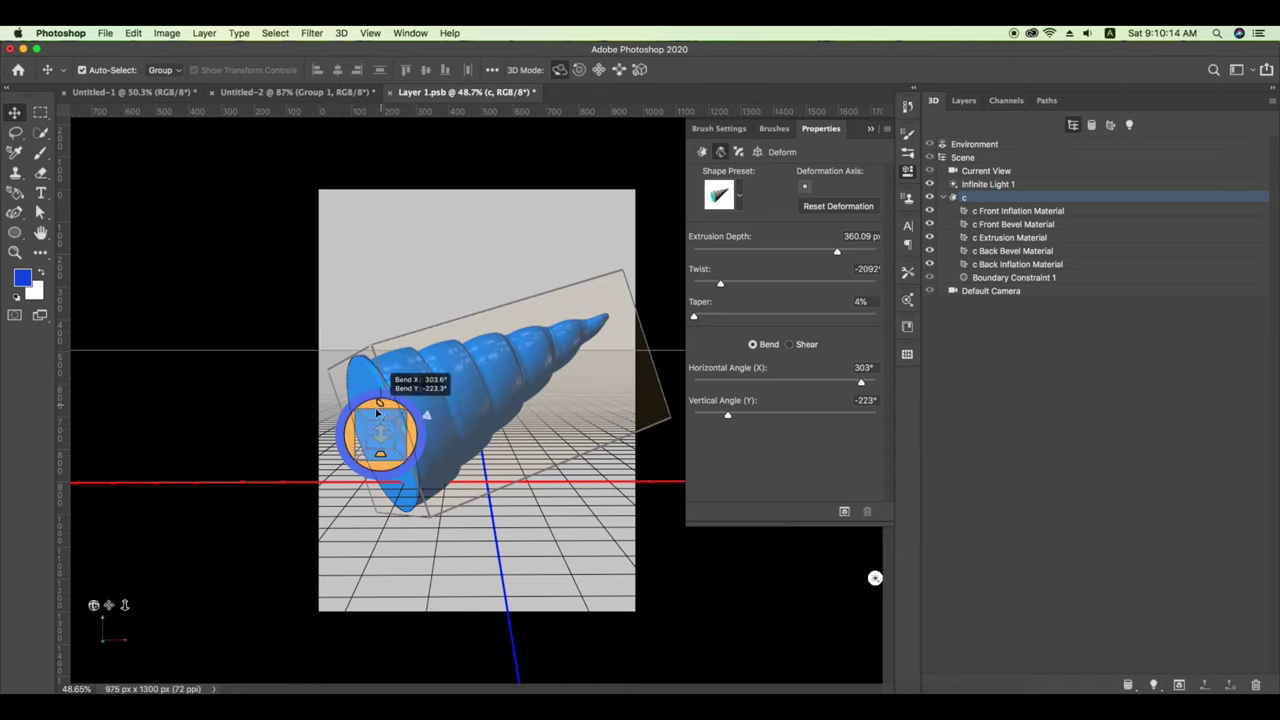
left_click_drag(379, 400, 370, 425)
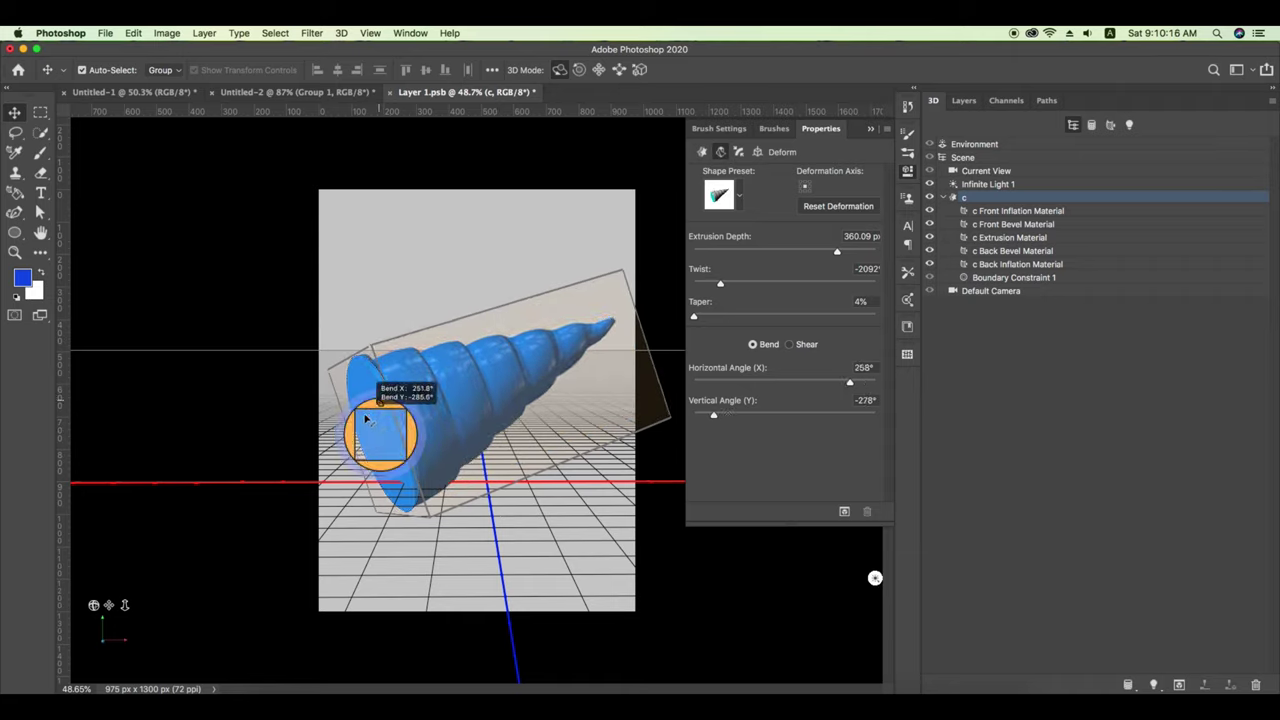
- Try the Stone Brick material preset on the cone's sides
left_click(1023, 241)
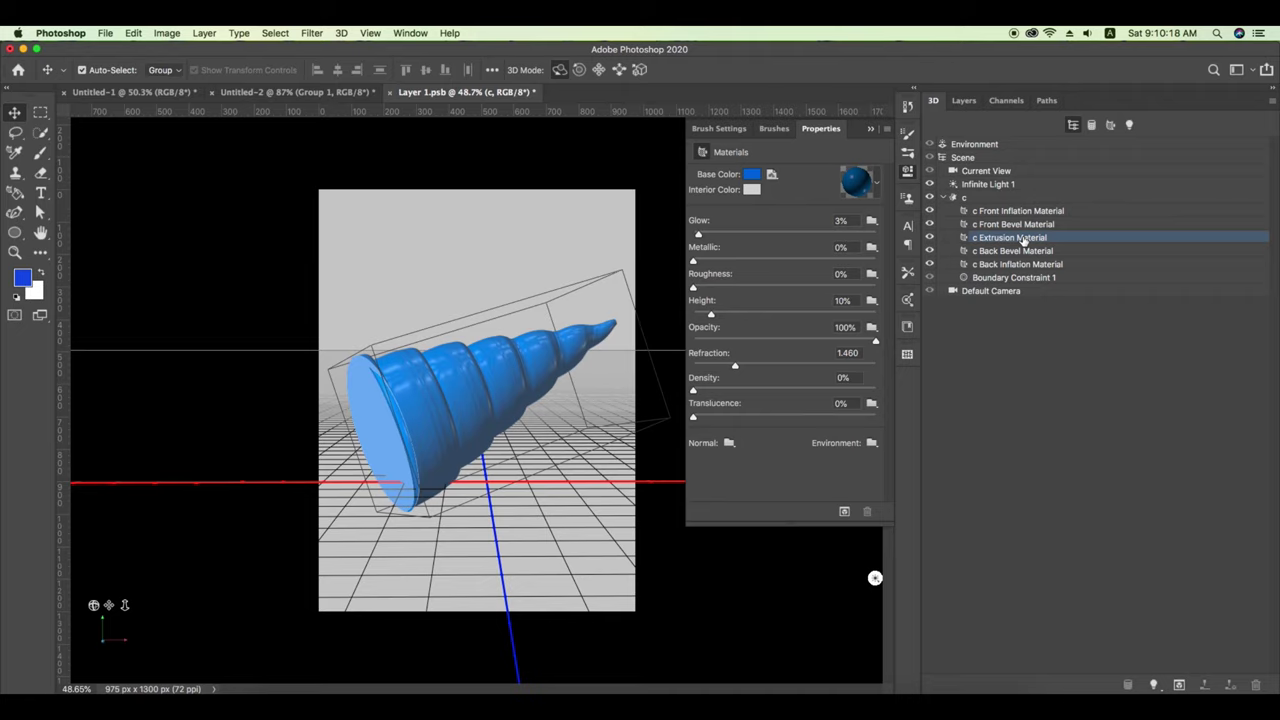
left_click(876, 183)
scroll(850, 243, "down", 2)
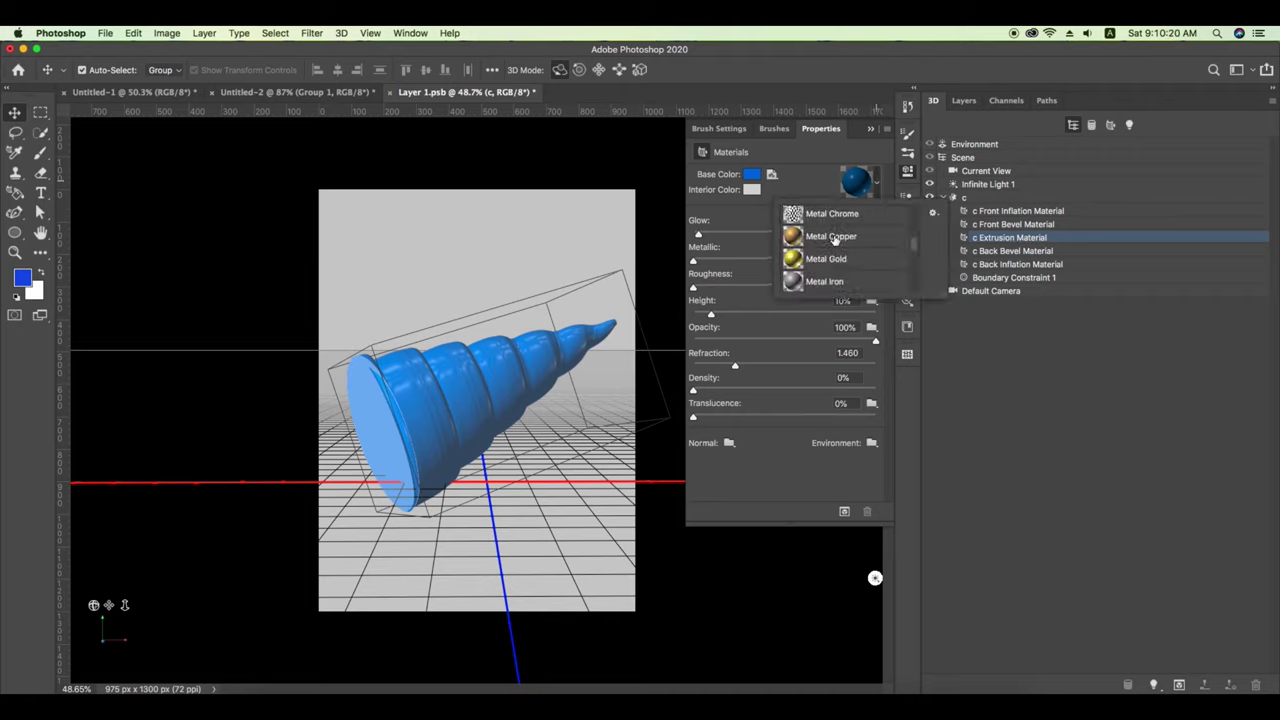
scroll(845, 244, "down", 2)
scroll(840, 245, "down", 2)
scroll(836, 246, "down", 2)
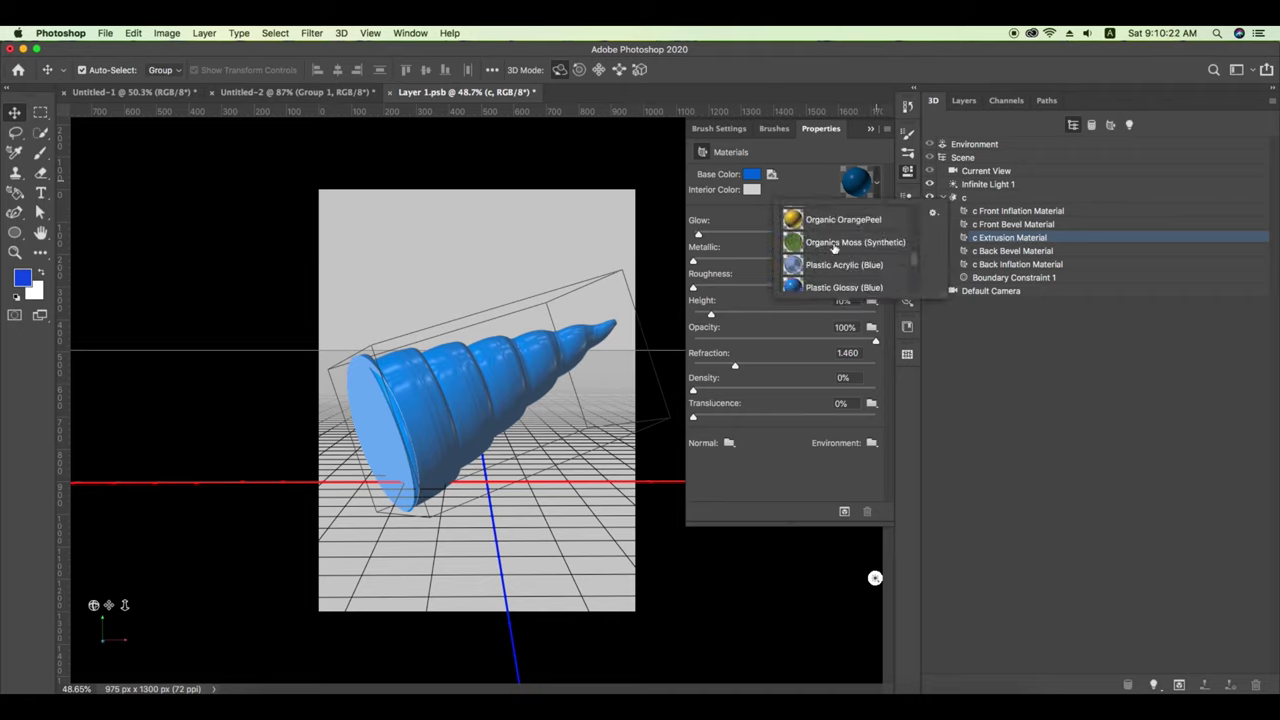
scroll(832, 249, "down", 1)
scroll(829, 252, "down", 1)
scroll(826, 255, "down", 2)
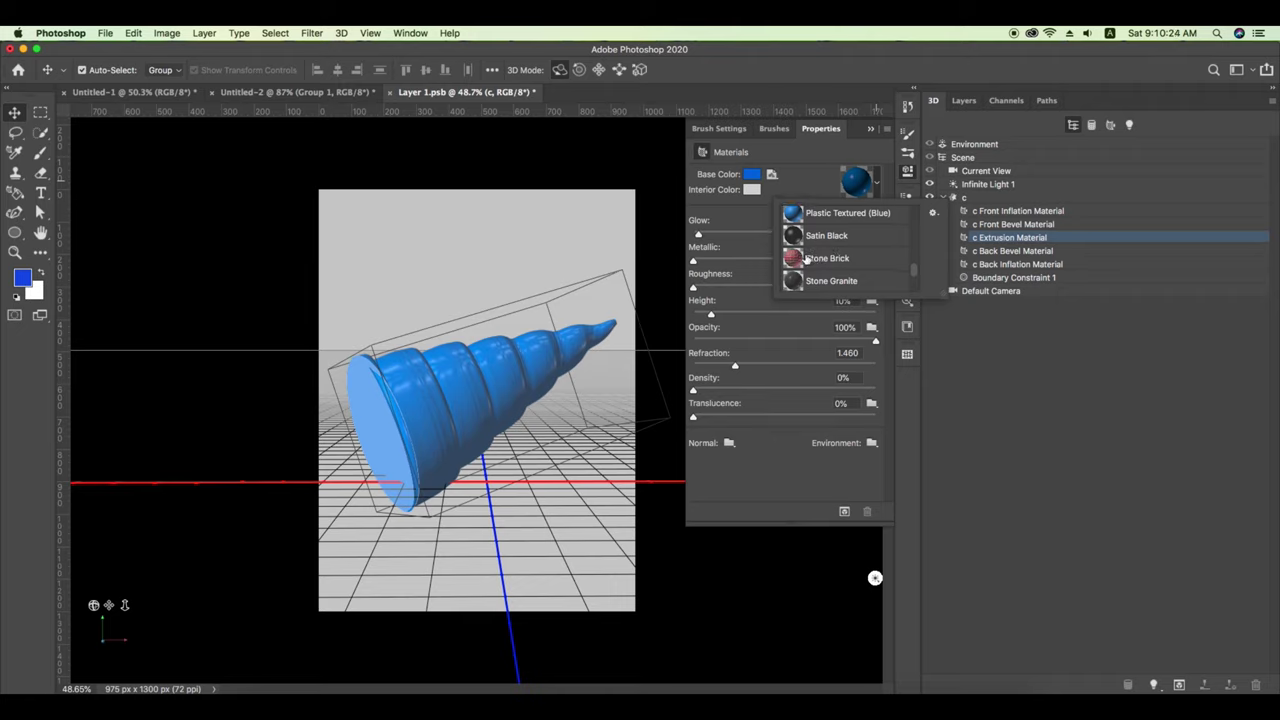
left_click(812, 259)
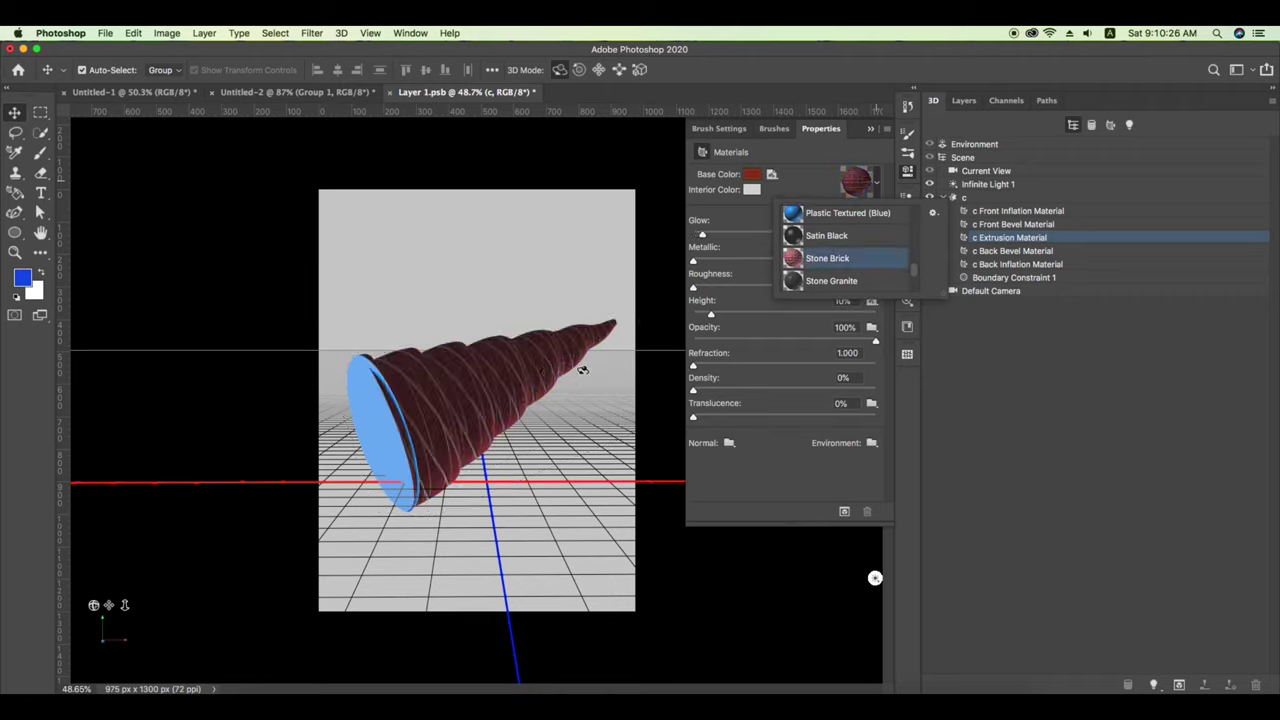
- Try Metal Chrome and Metal Brass (Solid) on the sides, returning to Metal Chrome
scroll(835, 281, "down", 2)
scroll(834, 279, "down", 1)
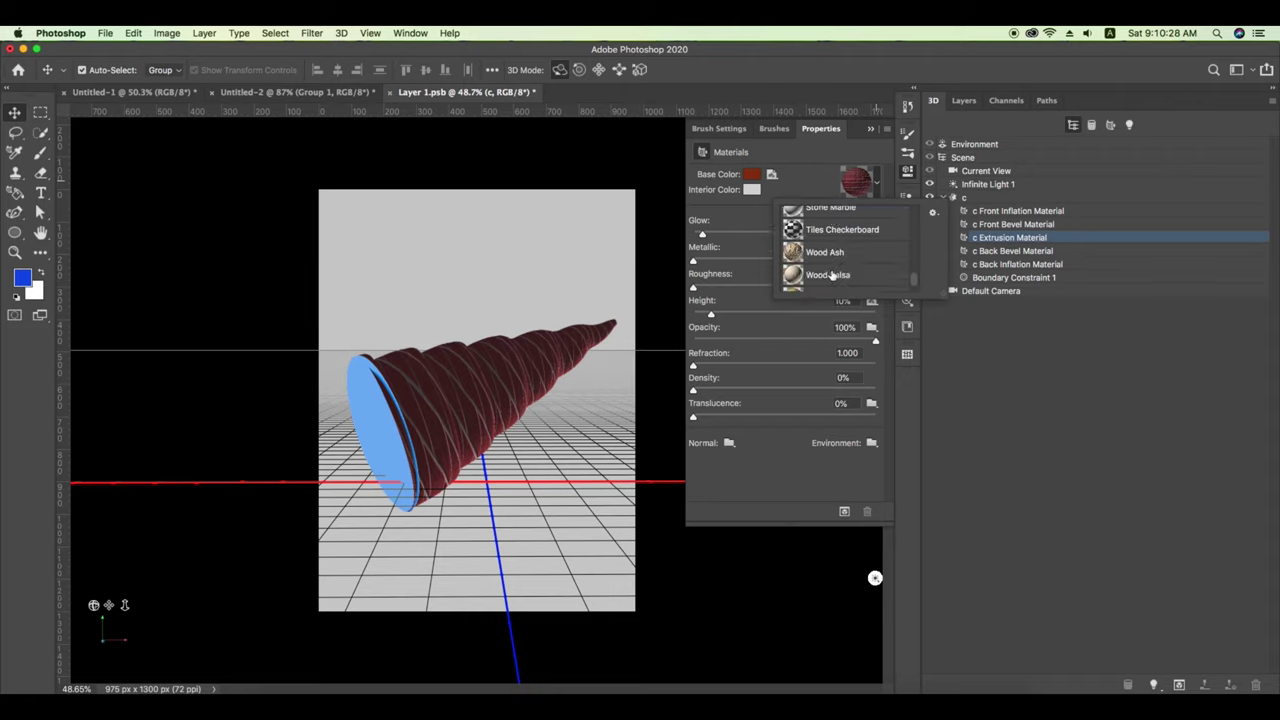
scroll(833, 277, "down", 1)
scroll(831, 274, "down", 1)
scroll(830, 273, "down", 1)
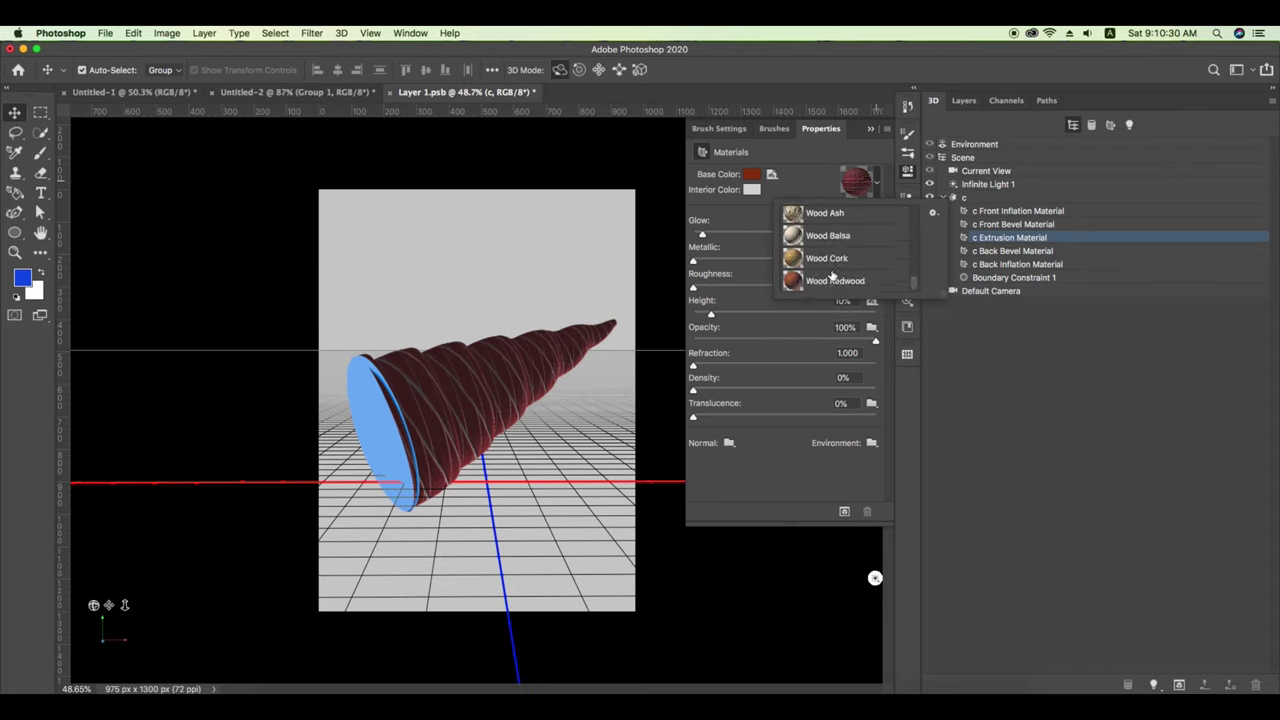
scroll(831, 276, "up", 2)
scroll(831, 276, "up", 2)
scroll(831, 276, "up", 2)
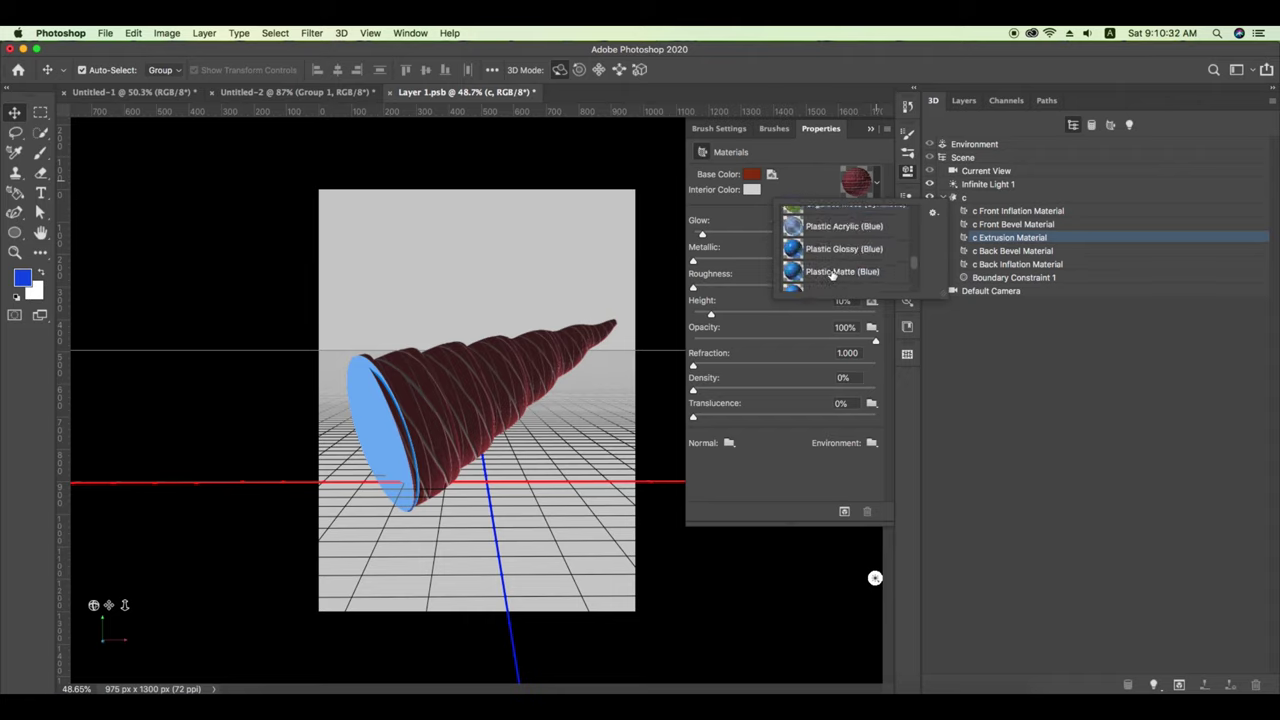
scroll(831, 276, "up", 1)
scroll(831, 276, "up", 2)
scroll(831, 276, "up", 2)
scroll(831, 276, "up", 1)
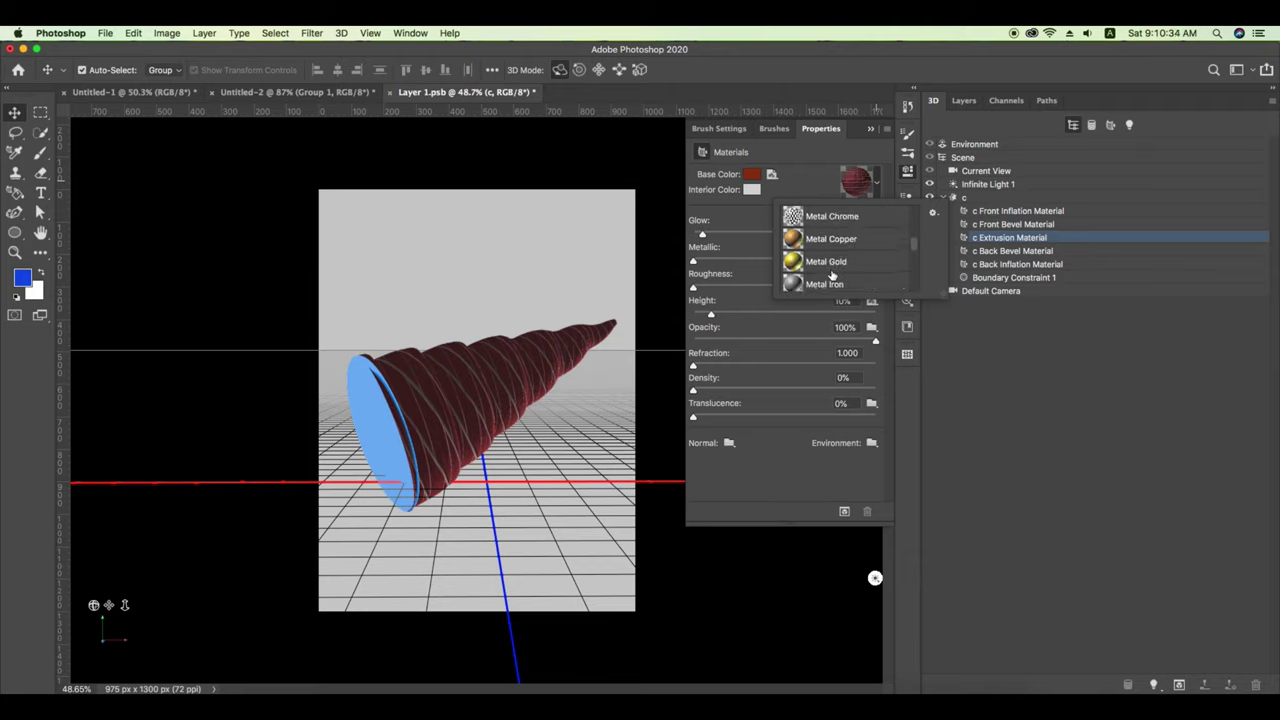
scroll(831, 276, "up", 2)
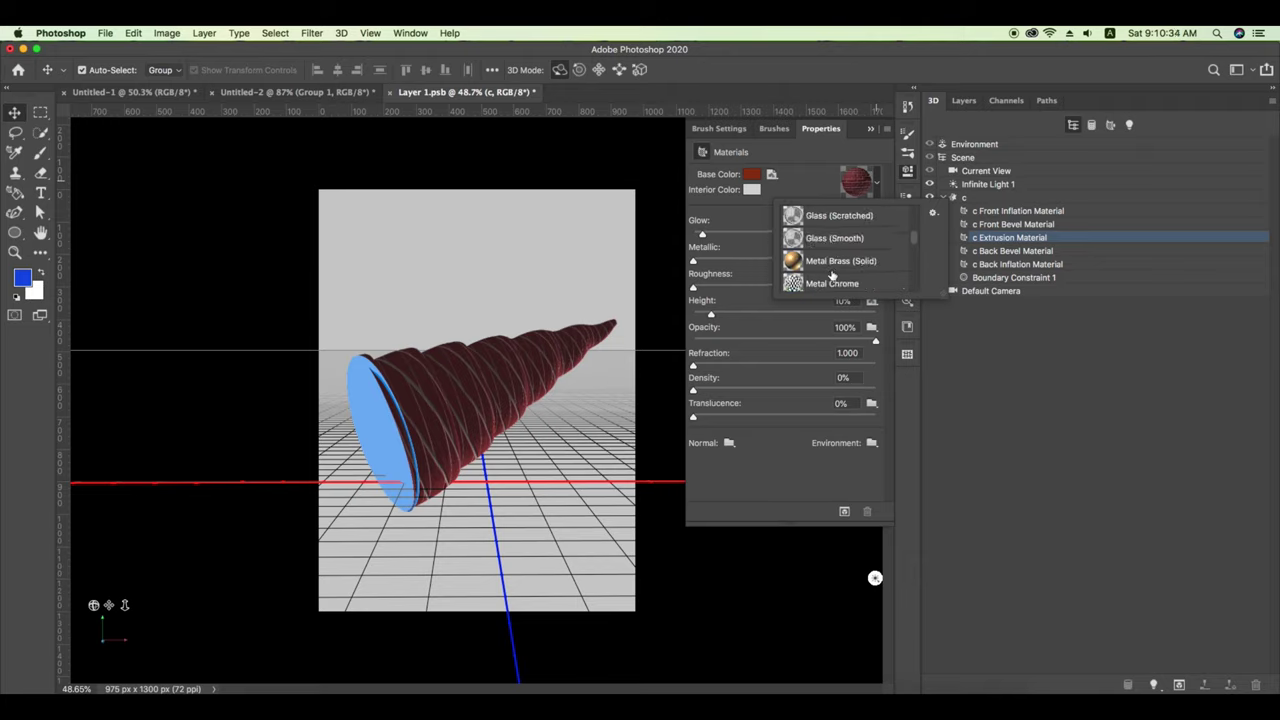
left_click(828, 284)
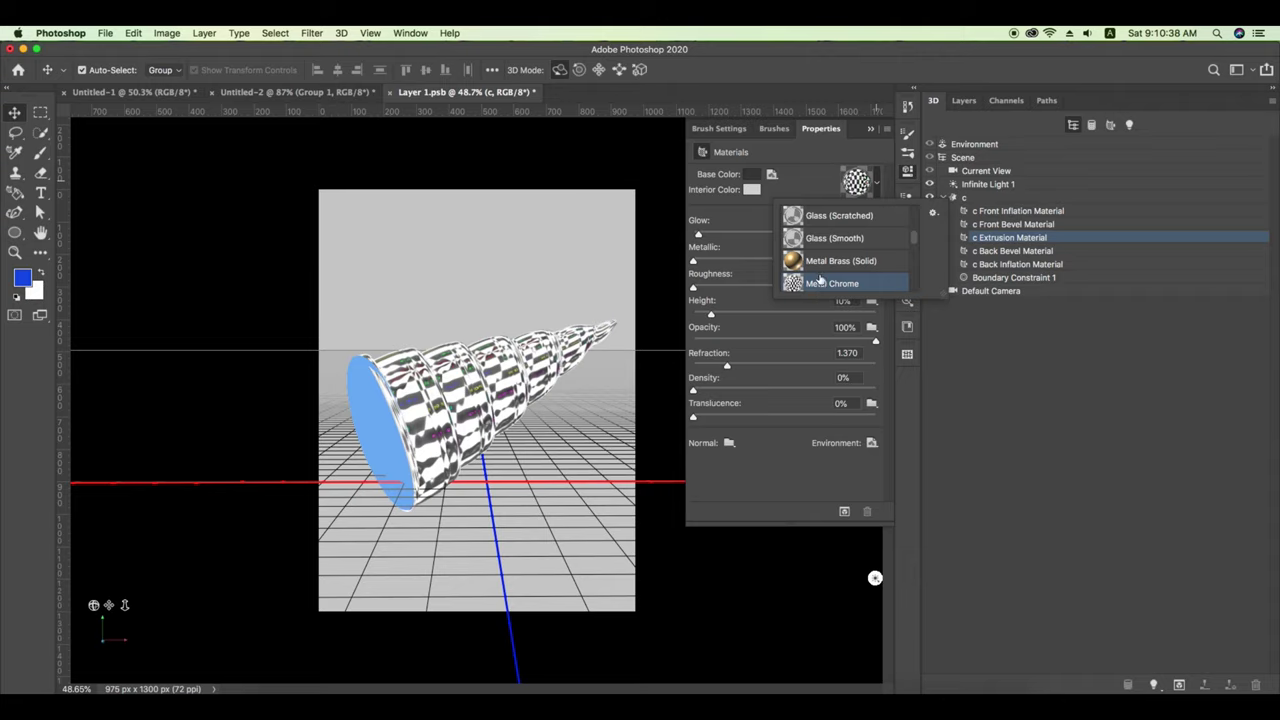
key("Up")
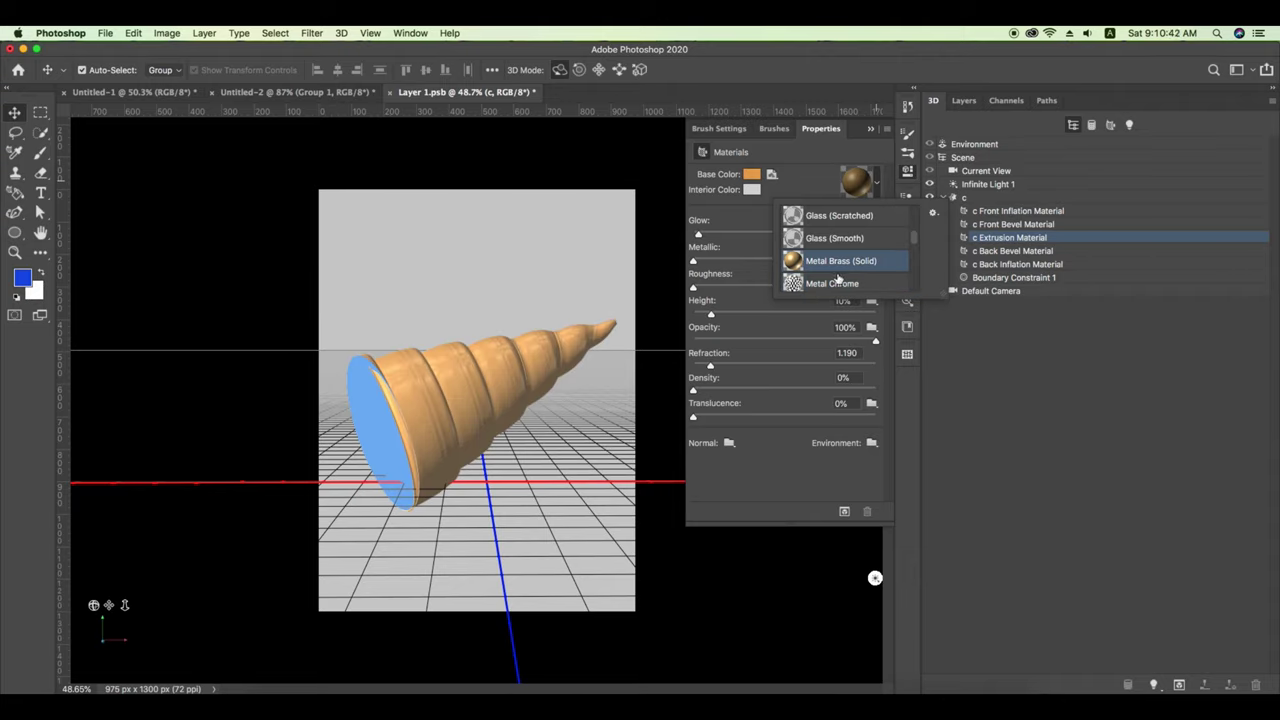
scroll(837, 279, "down", 1)
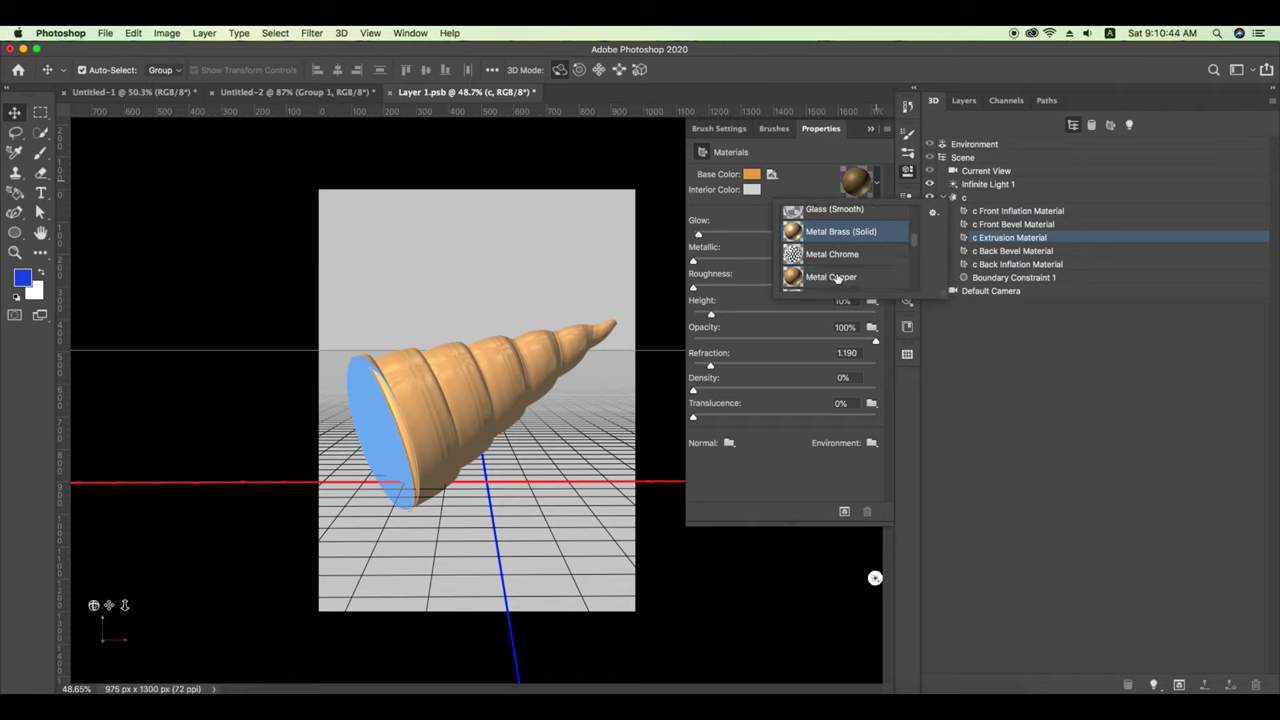
left_click(829, 257)
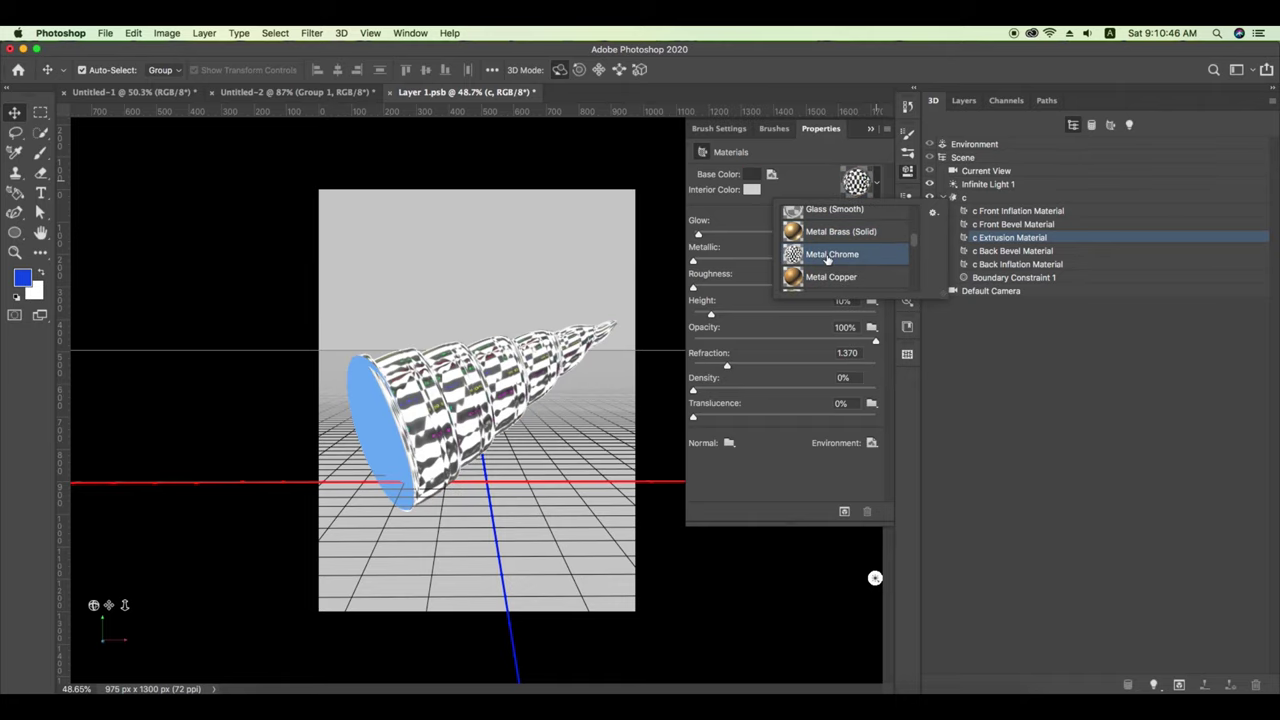
- Try Plastic Acrylic (Blue) and Stone Granite, then settle on Wood Ash for the sides
scroll(828, 259, "down", 3)
scroll(824, 263, "down", 1)
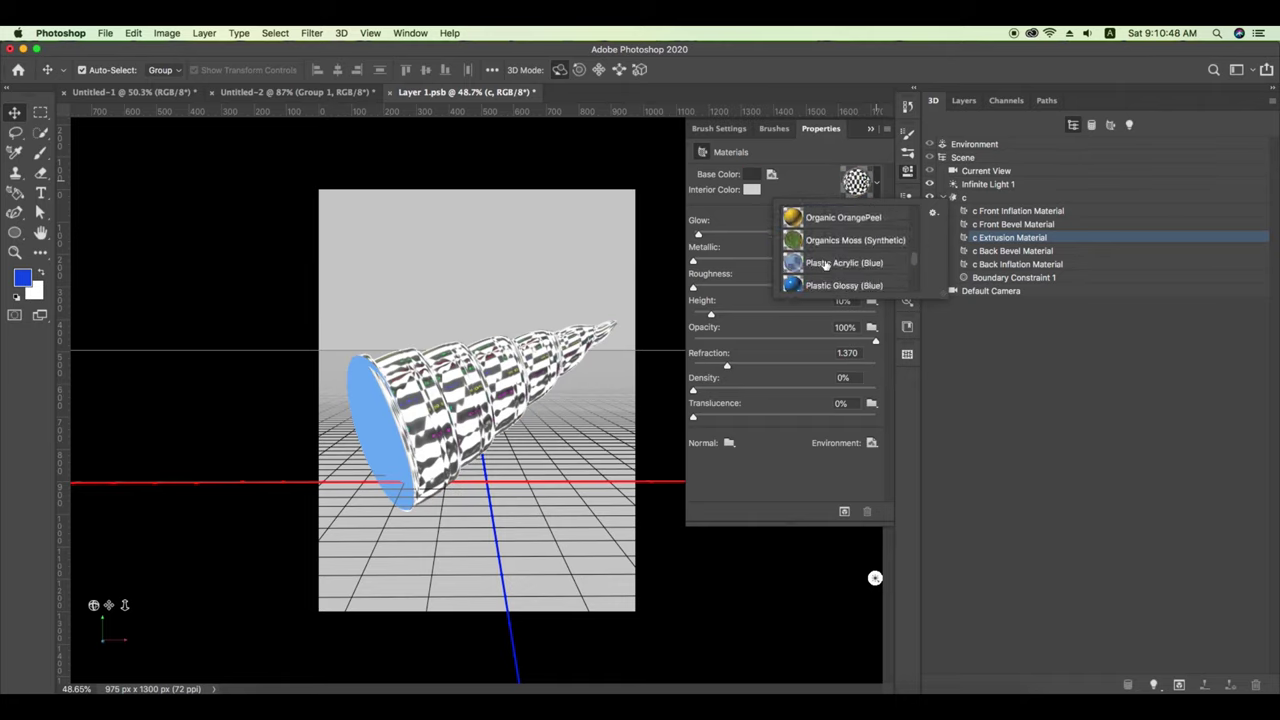
left_click(820, 262)
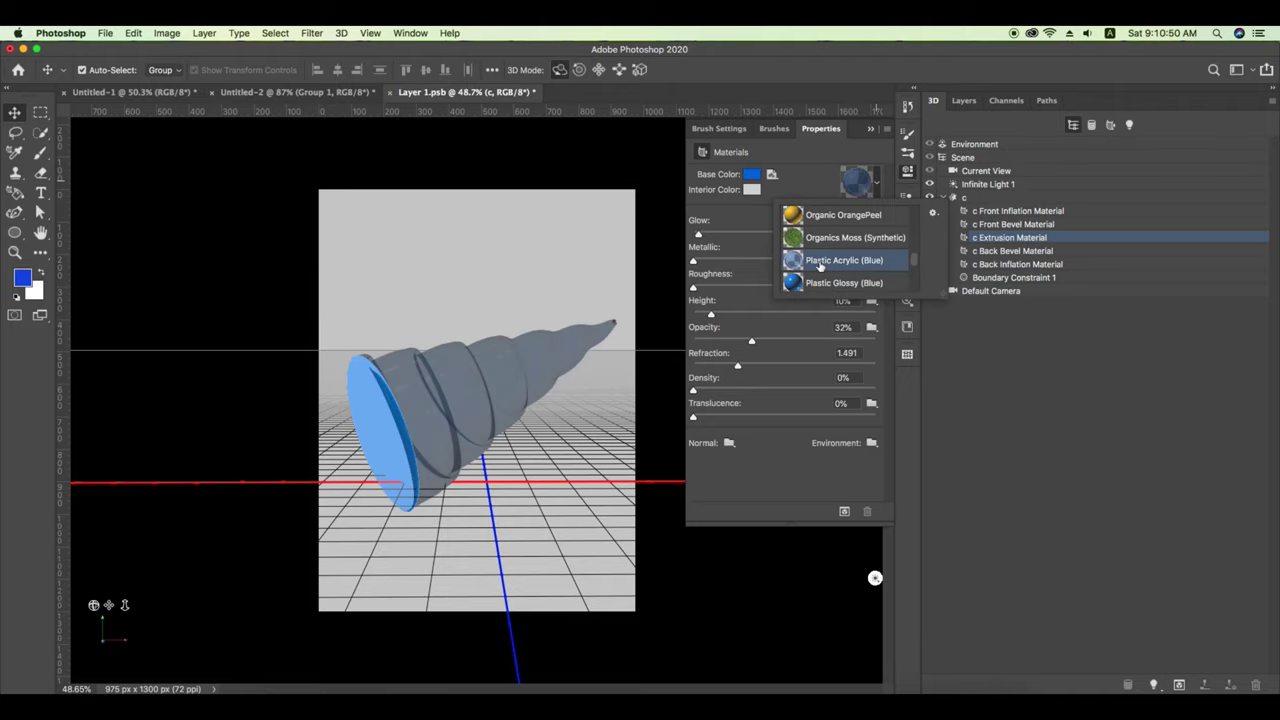
scroll(820, 278, "down", 4)
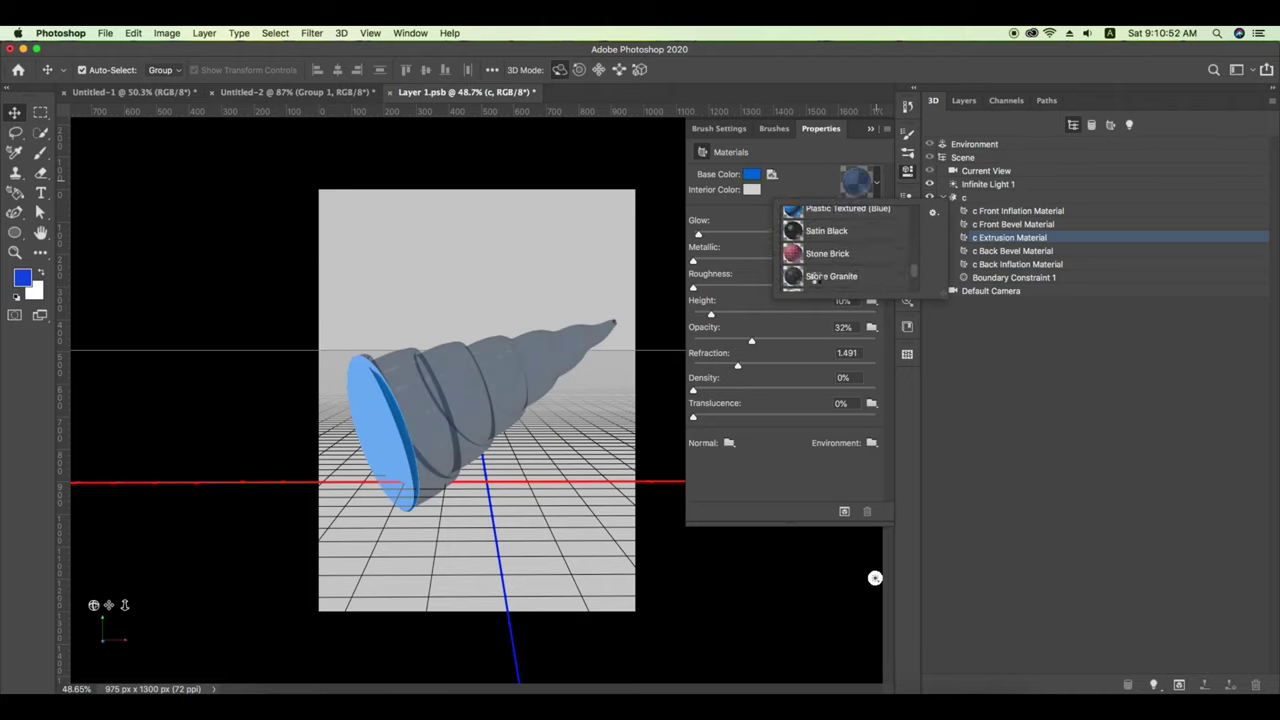
left_click(815, 278)
scroll(817, 280, "down", 1)
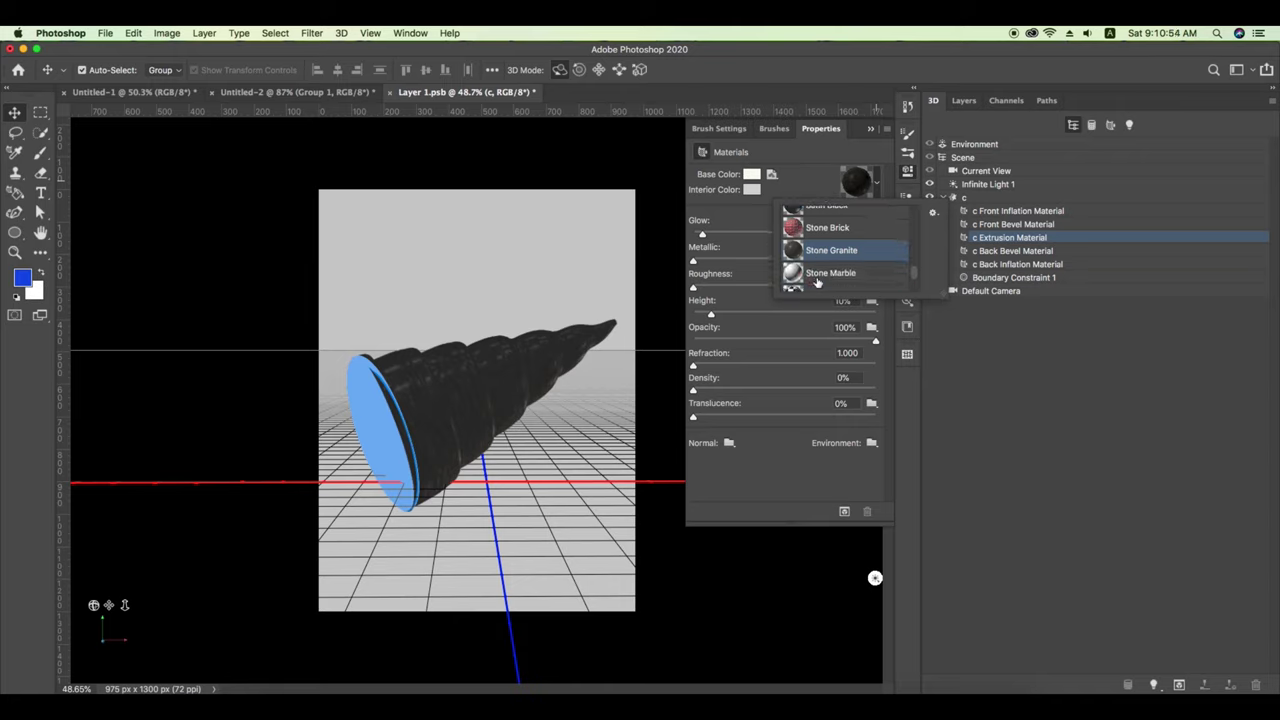
scroll(817, 283, "down", 2)
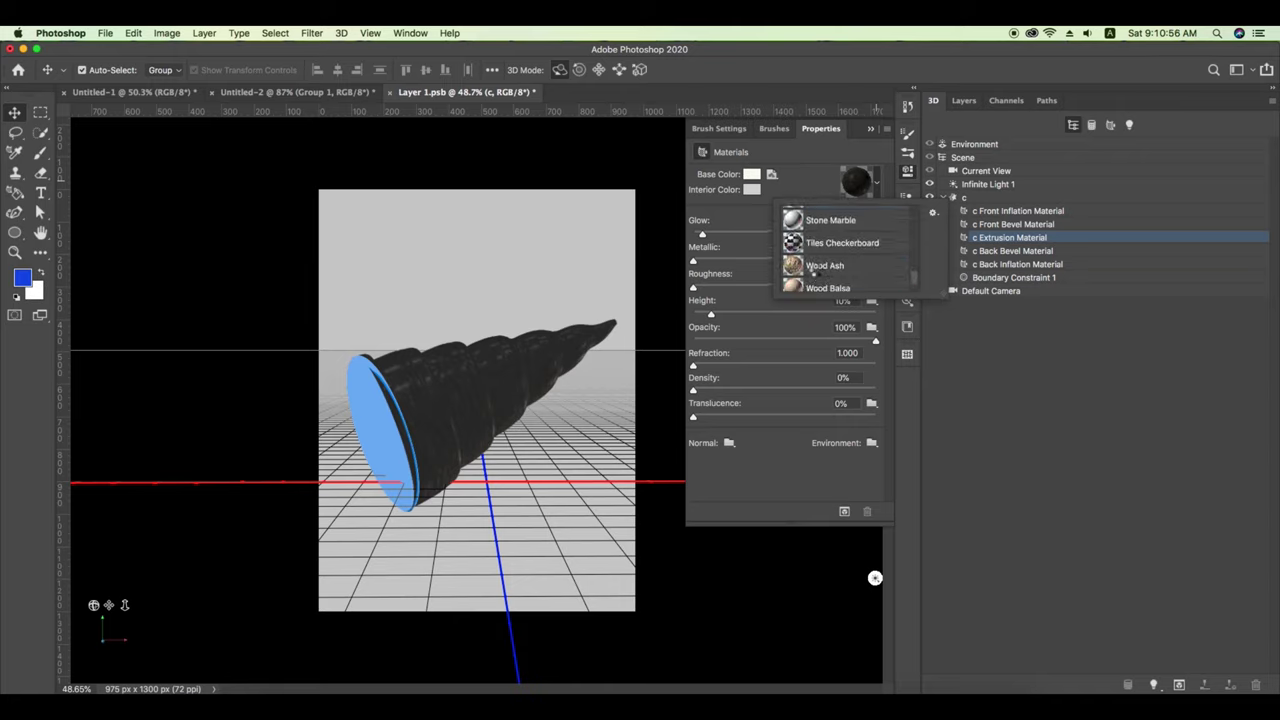
left_click(815, 266)
scroll(815, 272, "down", 1)
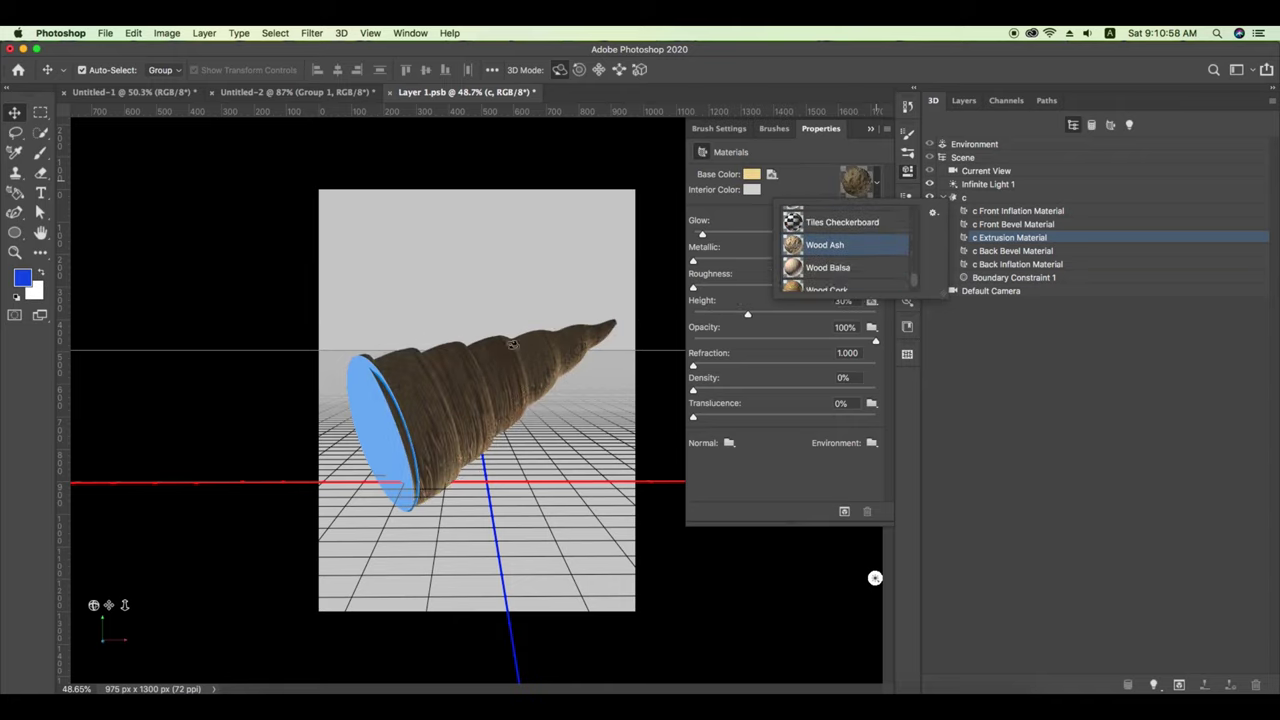
left_click(817, 194)
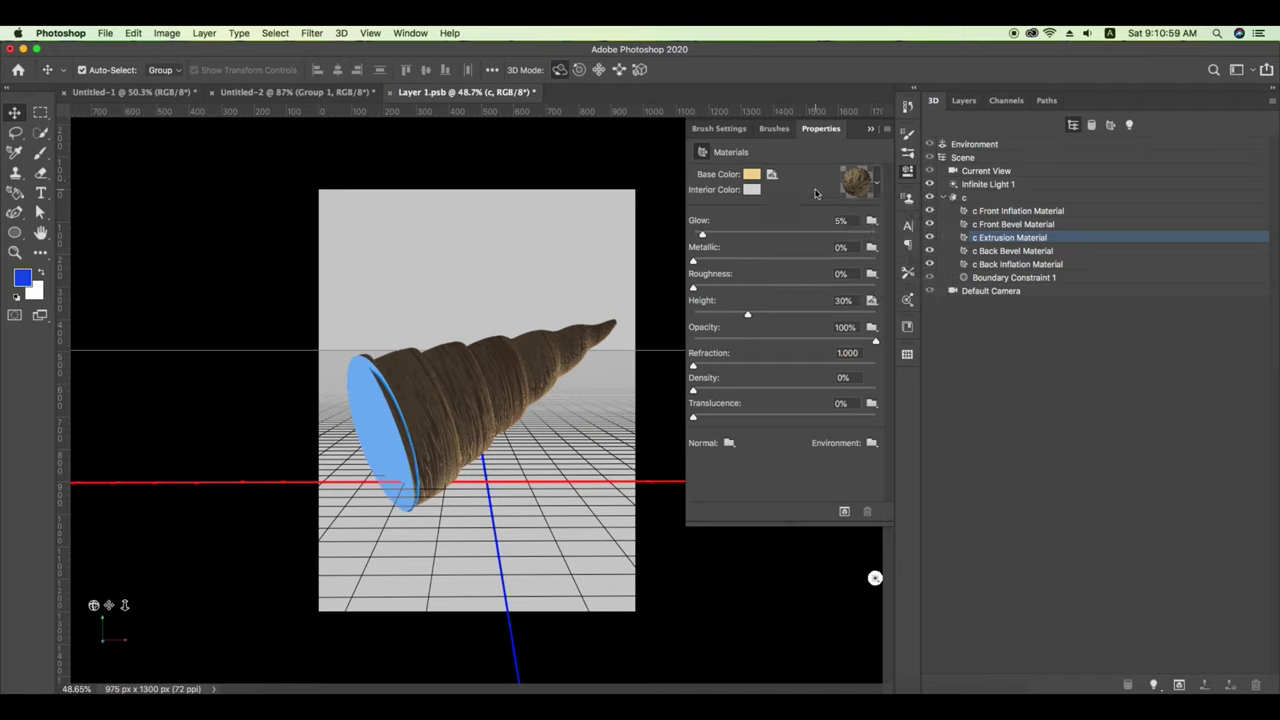
- Give the Back Inflation Material 9% glow, 12% metallic and 15% height
left_click(997, 255)
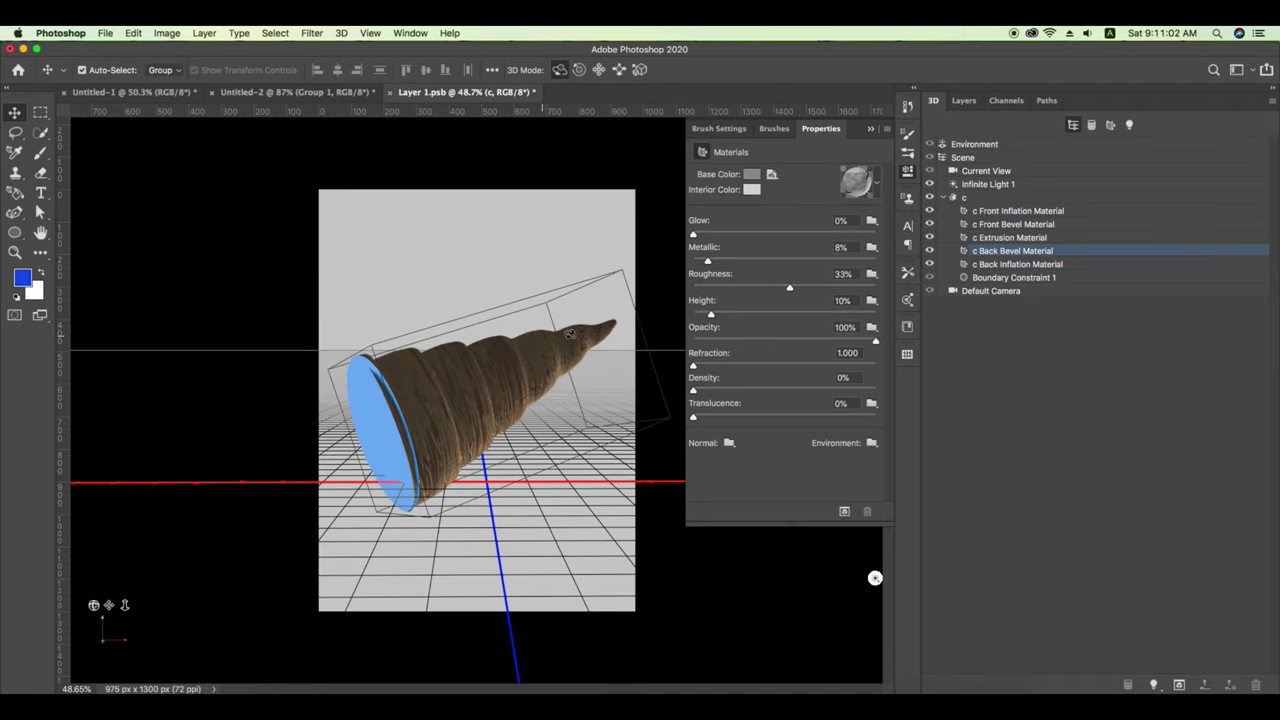
left_click(1010, 278)
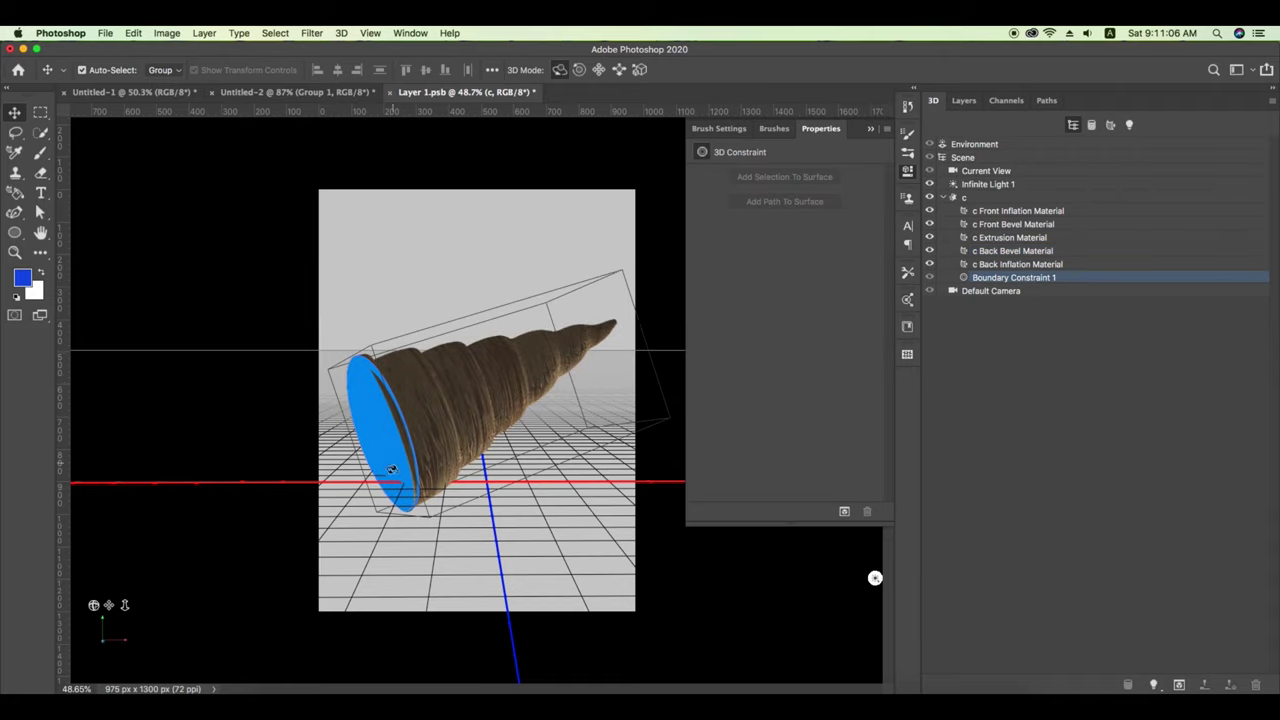
left_click(1010, 266)
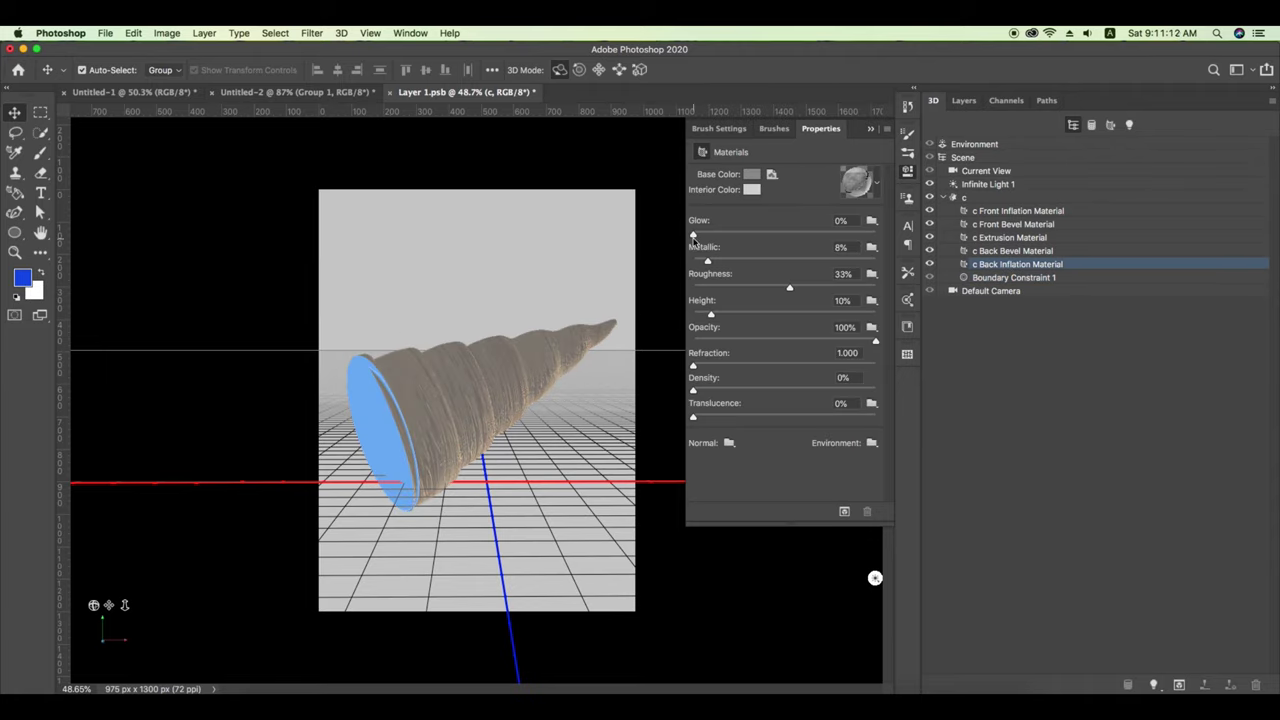
mouse_move(693, 235)
left_mouse_down()
mouse_move(710, 235)
mouse_move(714, 261)
left_mouse_up()
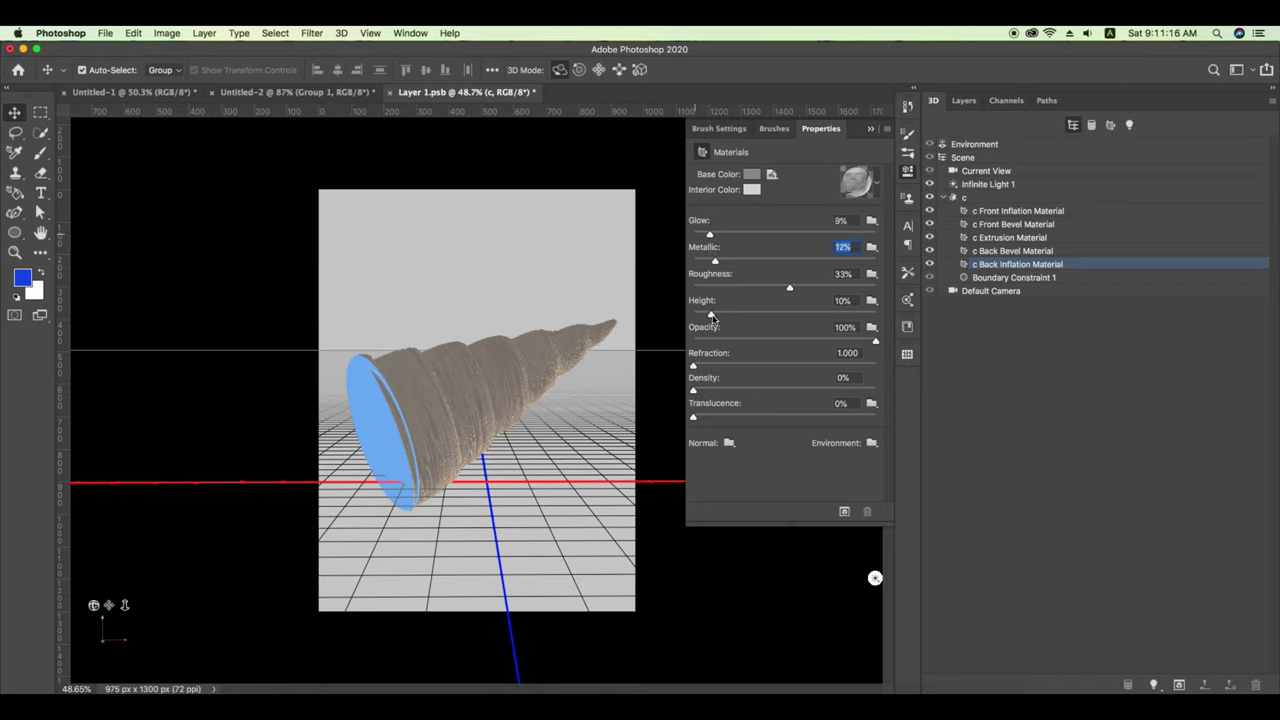
left_click_drag(711, 316, 715, 317)
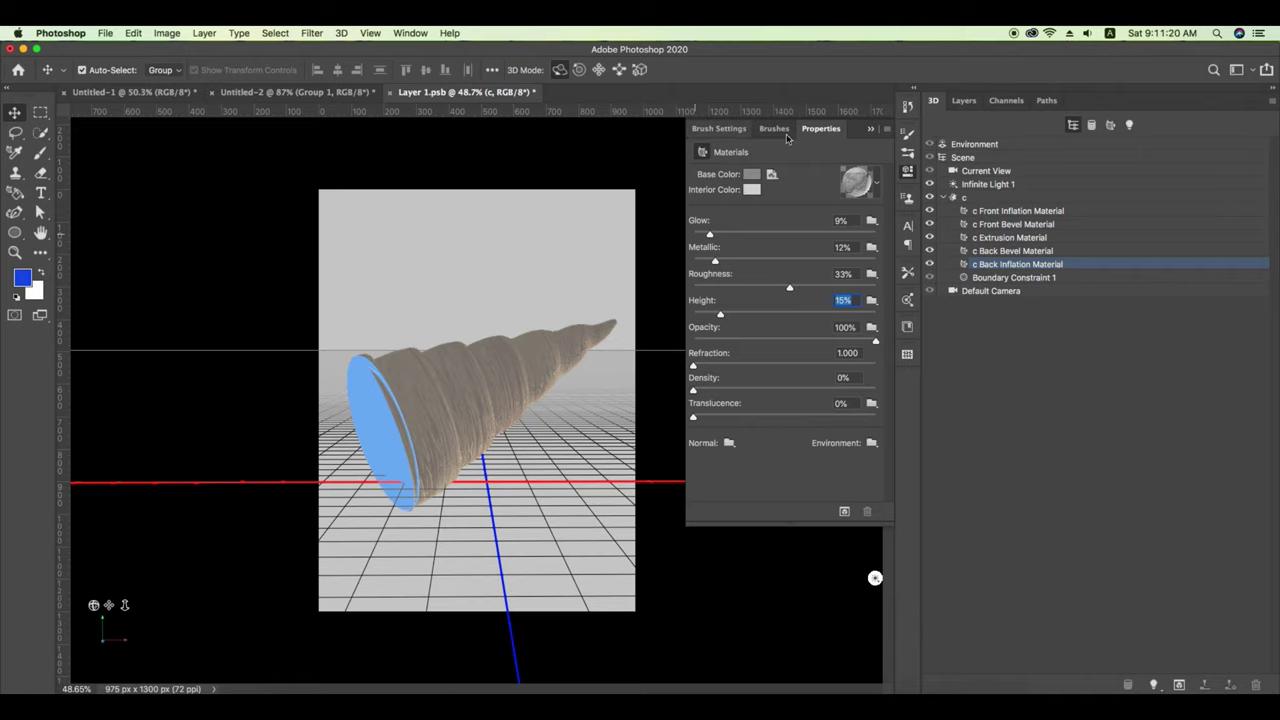
- Rotate Infinite Light 1's gizmo so it shines on the cone from a shifted angle
left_click(993, 173)
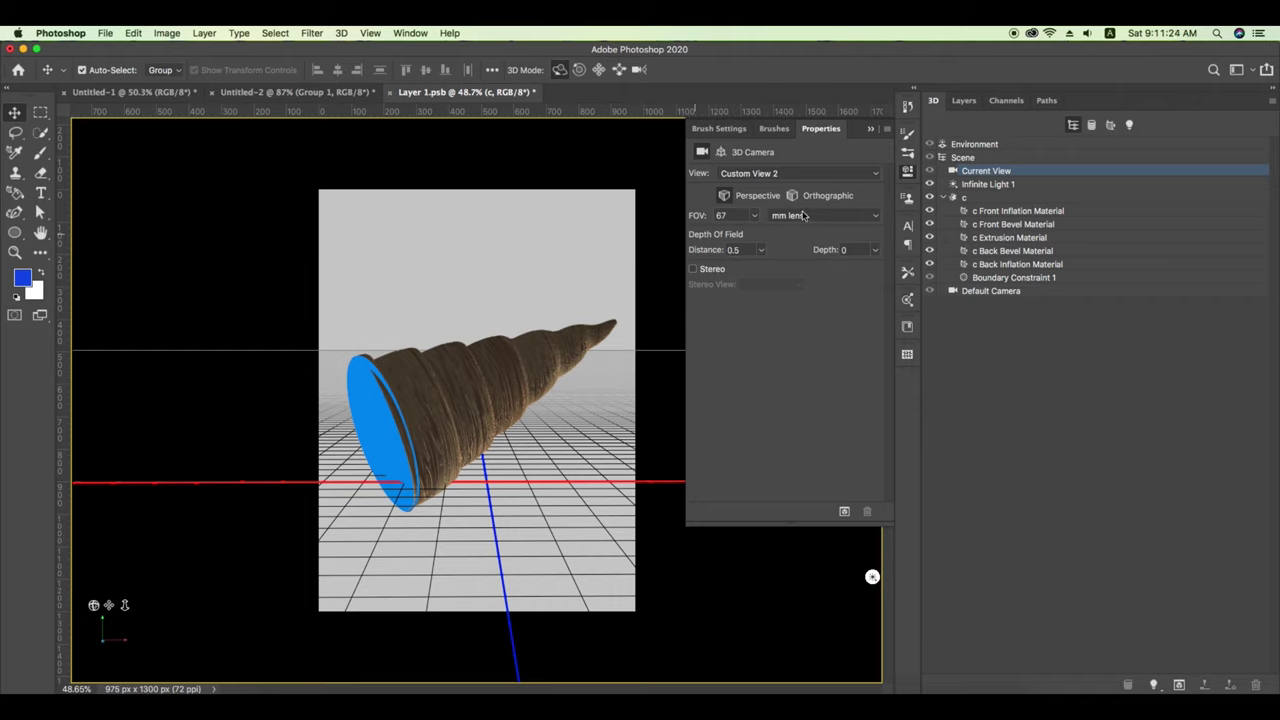
left_click(988, 185)
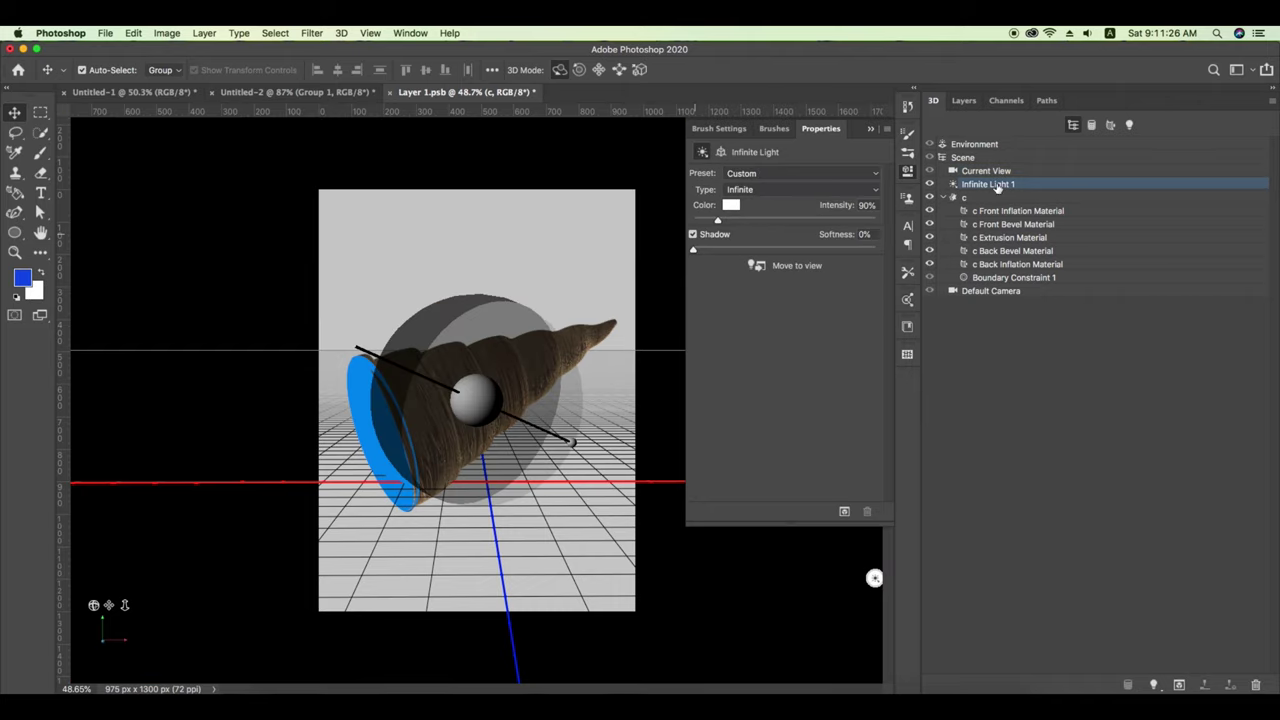
mouse_move(505, 397)
left_mouse_down()
mouse_move(527, 459)
mouse_move(435, 405)
left_mouse_up()
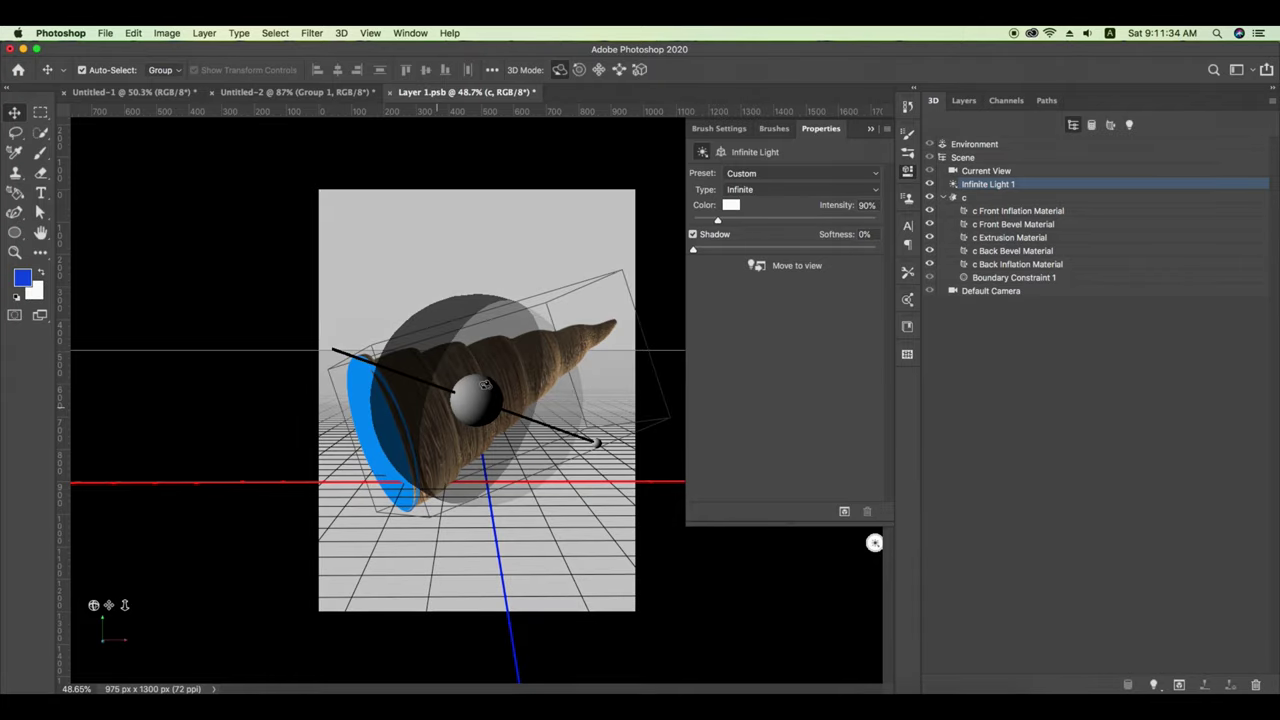
left_click(978, 172)
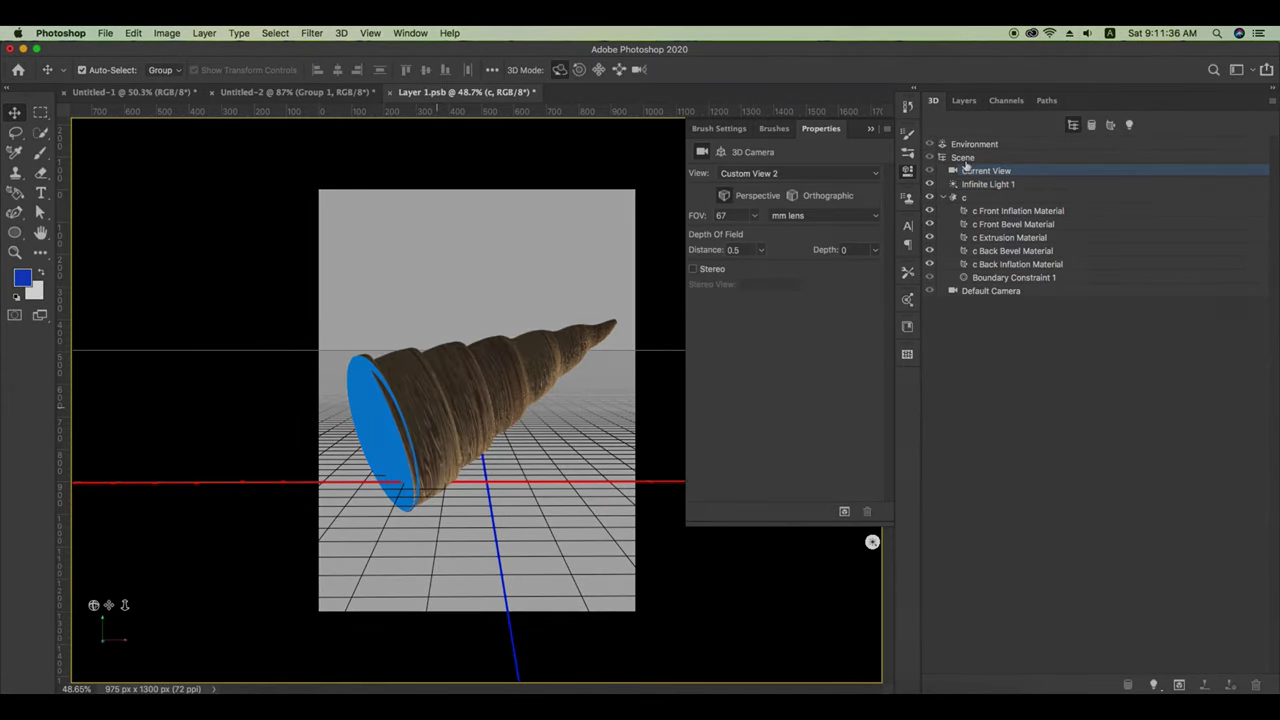
left_click(964, 158)
- Drag the cone mesh's extrusion depth out to about 413 px, then back shorter
left_click(978, 199)
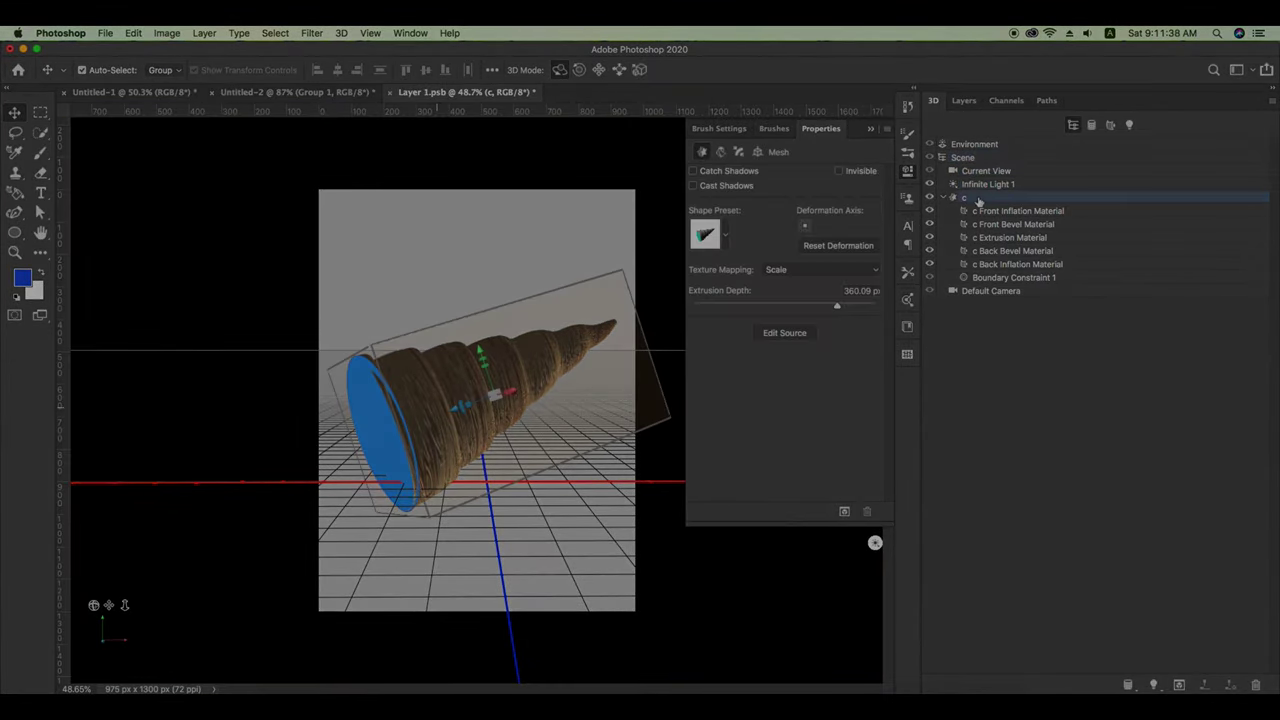
left_click_drag(834, 308, 840, 309)
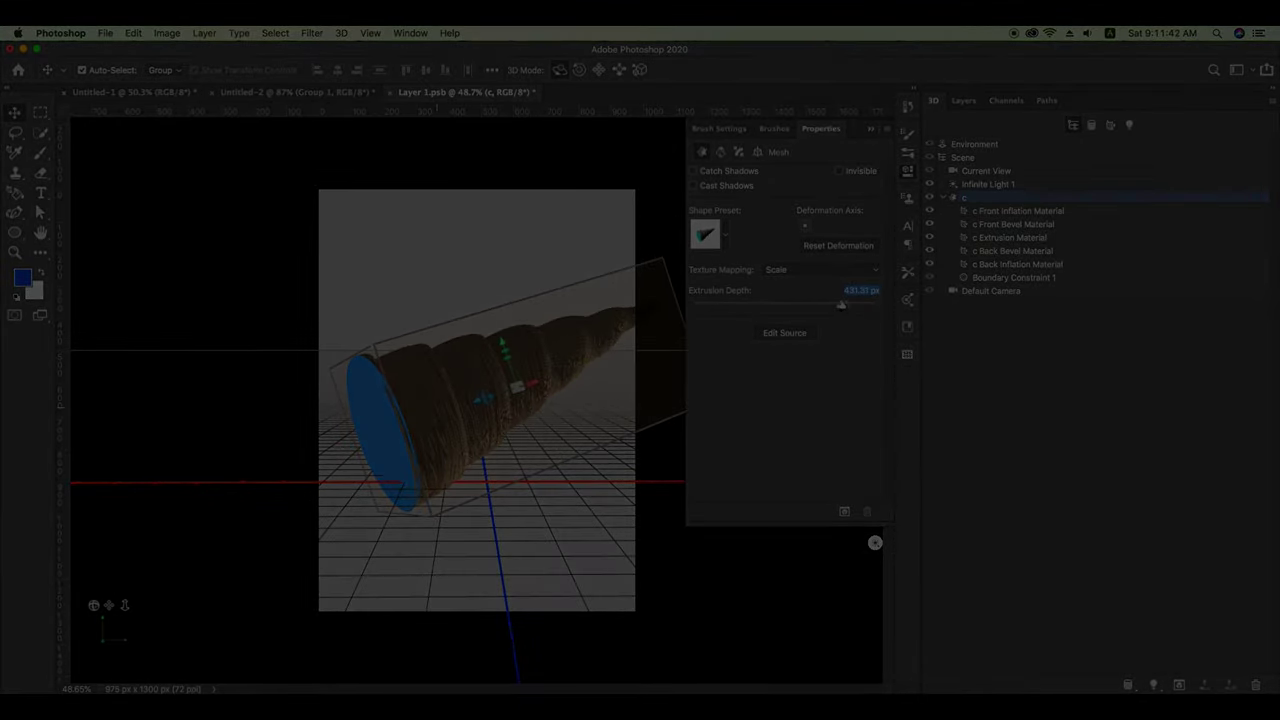
left_click_drag(840, 308, 822, 308)
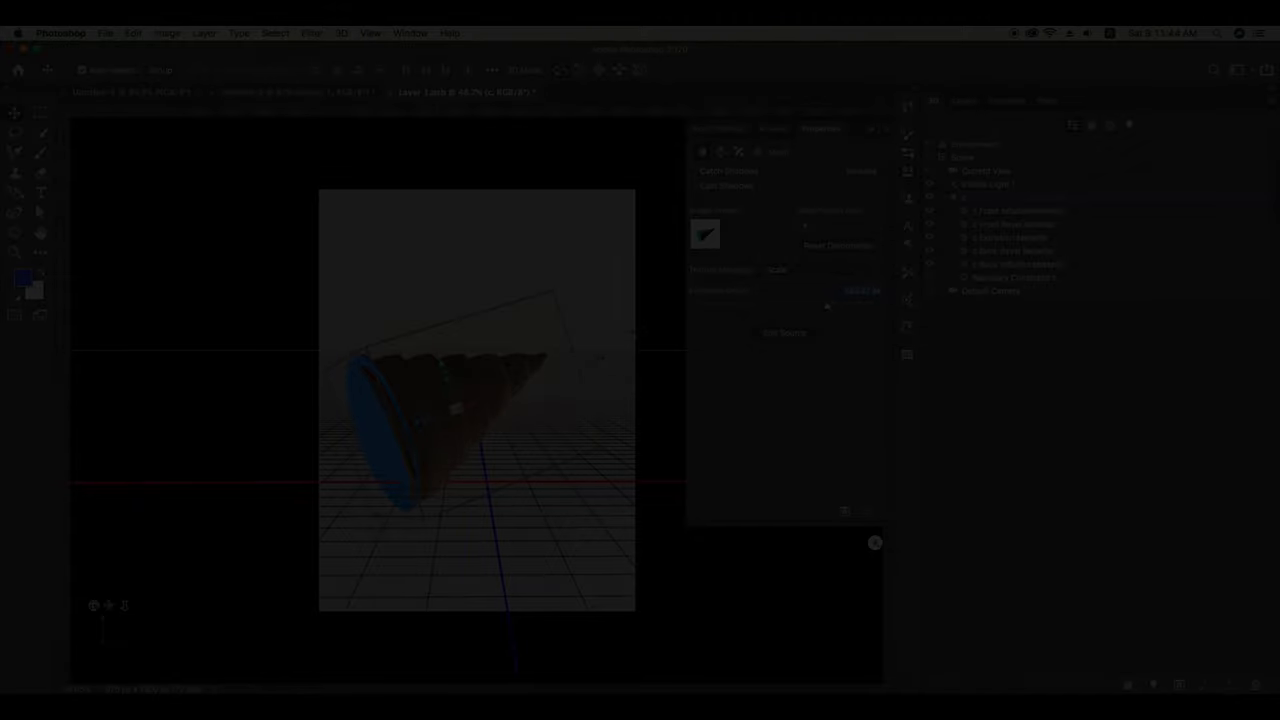